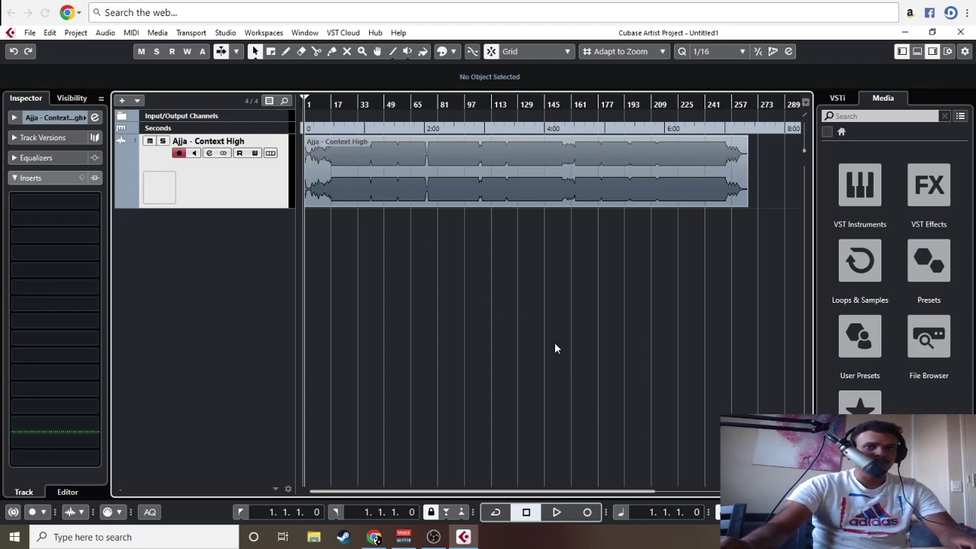
- Make the Ajja - Context High audio track slightly taller in the track list
{"action": "key", "text": "g"}
{"action": "left_click", "coordinate": [588, 175]}
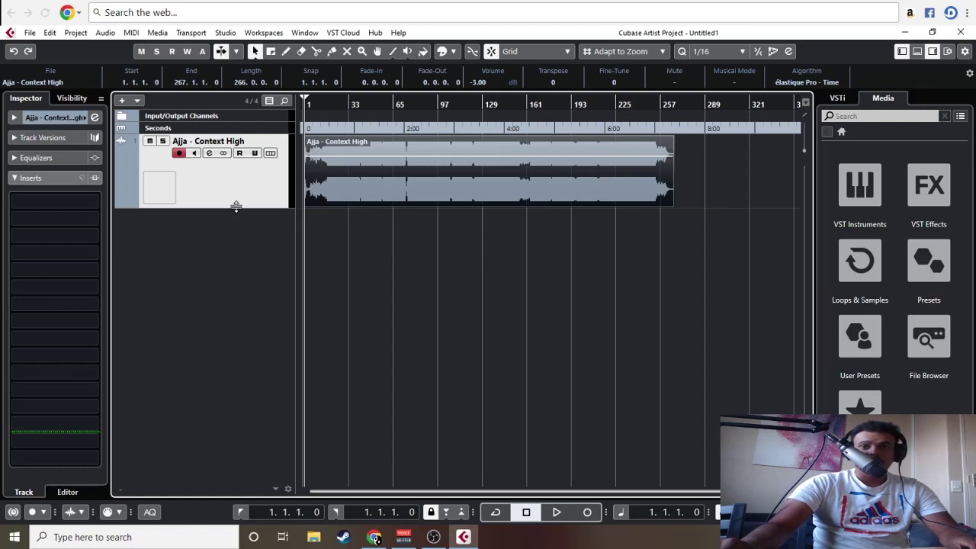
{"action": "left_click_drag", "start_coordinate": [236, 206], "coordinate": [238, 220]}
{"action": "left_click", "coordinate": [506, 291]}
{"action": "key", "text": "h"}
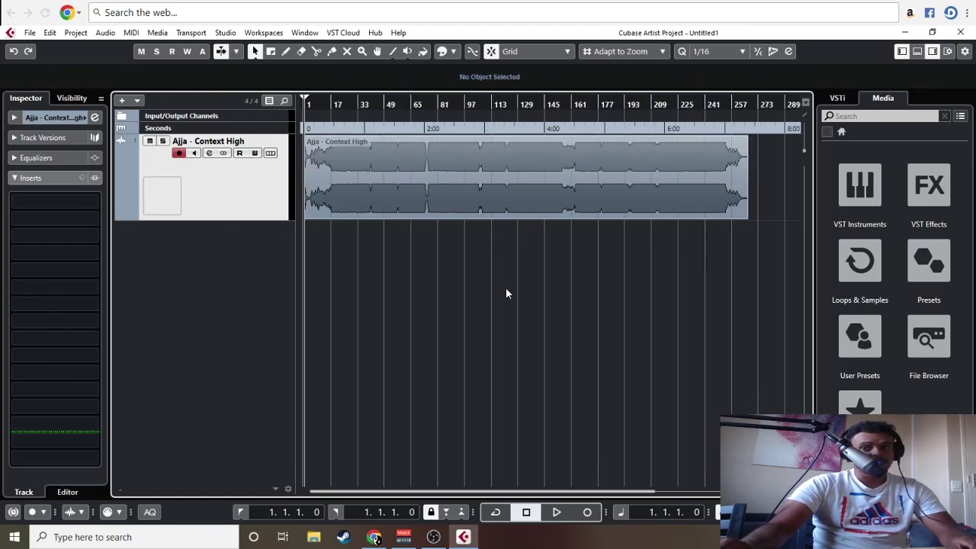
{"action": "left_click", "coordinate": [745, 215]}
{"action": "left_click", "coordinate": [717, 274]}
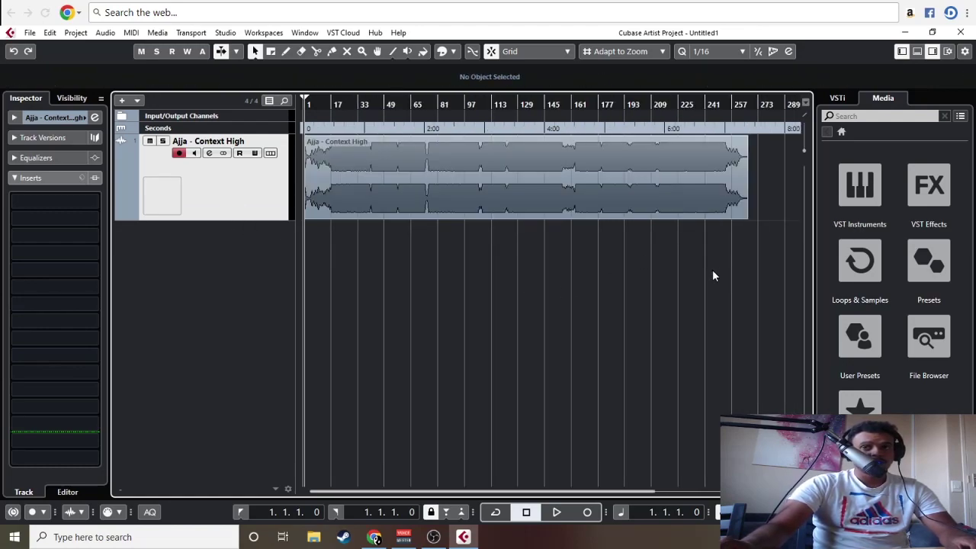
- Examine the reference track's waveform around the end of its intro, near bars 15 to 17
{"action": "left_click", "coordinate": [329, 104]}
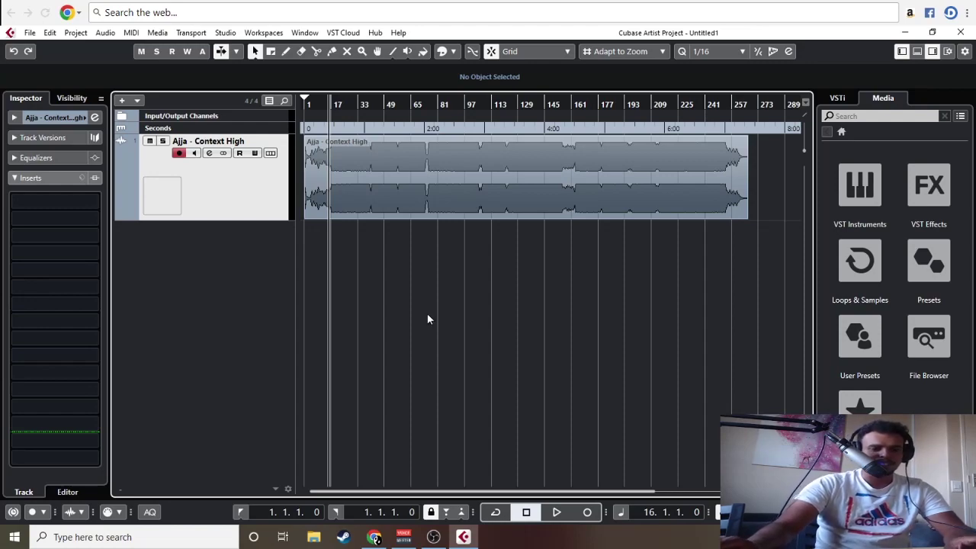
{"action": "key", "text": "g"}
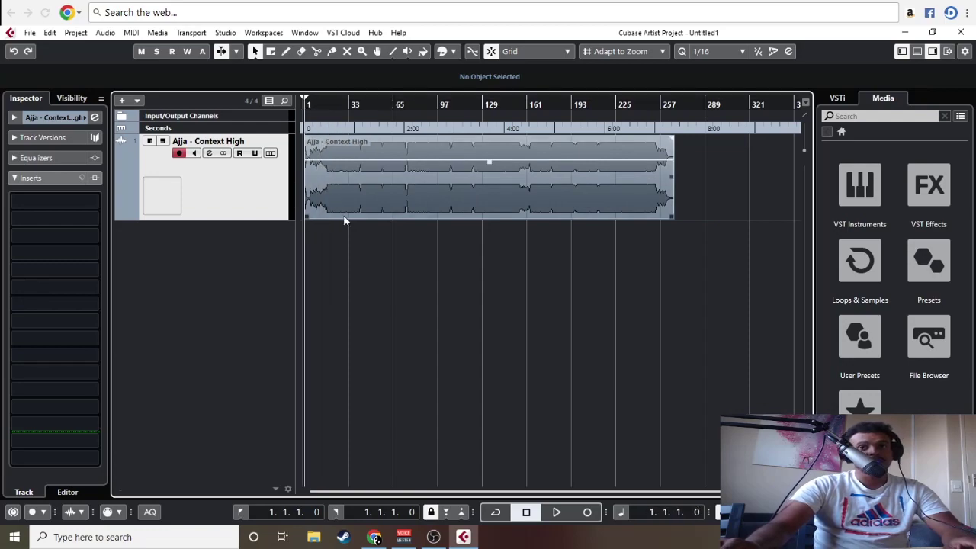
{"action": "key", "text": "h"}
{"action": "key", "text": "h"}
{"action": "key", "text": "h"}
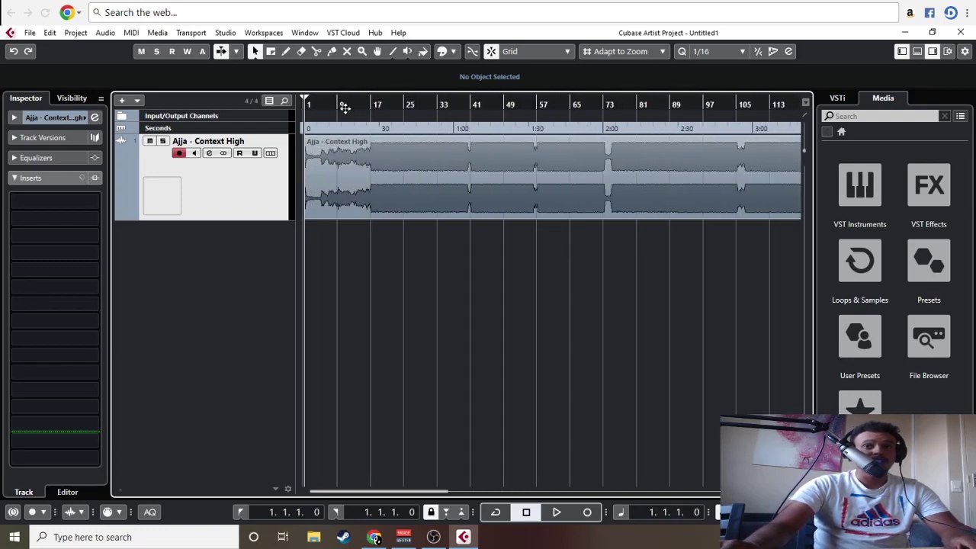
{"action": "left_click", "coordinate": [363, 115]}
{"action": "key", "text": "g"}
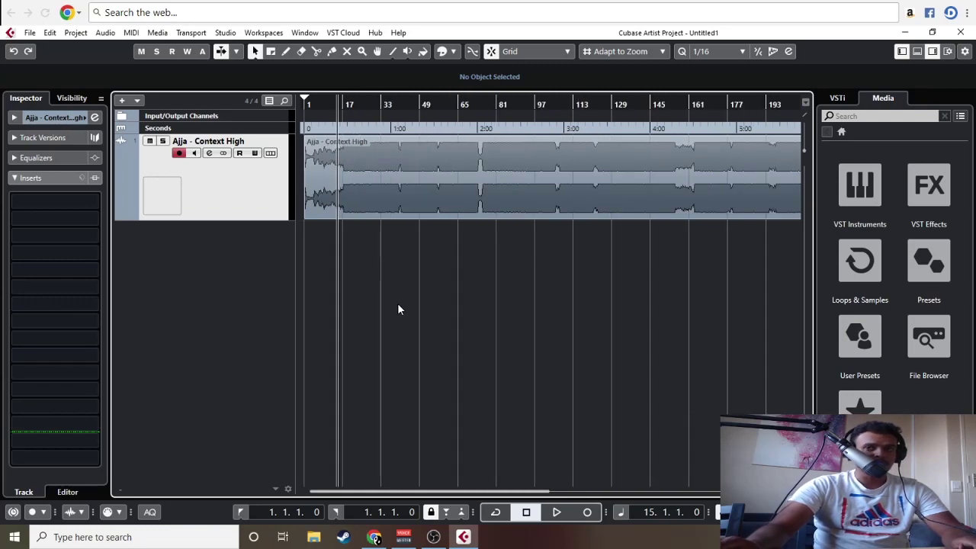
{"action": "key", "text": "h"}
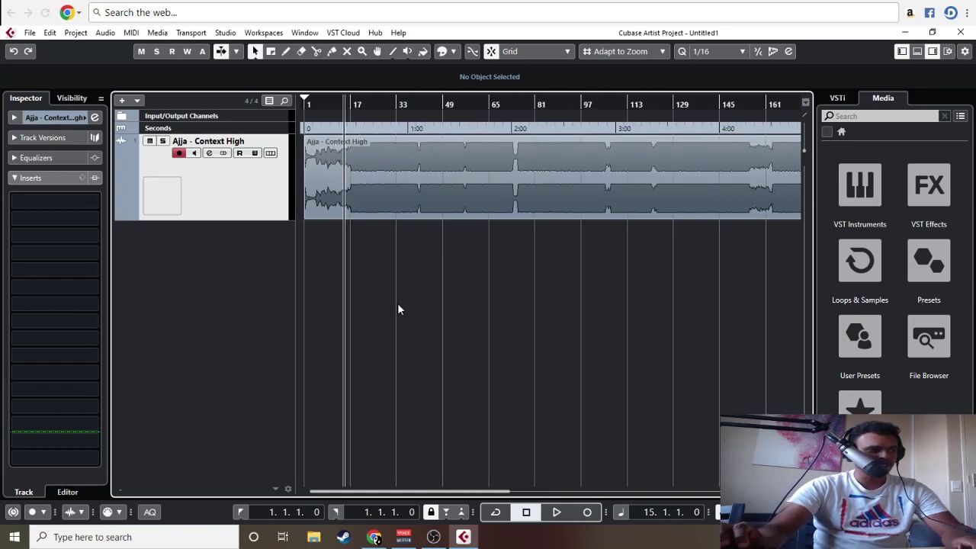
{"action": "key", "text": "g"}
{"action": "key", "text": "g"}
{"action": "key", "text": "h"}
{"action": "key", "text": "g"}
{"action": "key", "text": "h"}
{"action": "key", "text": "g"}
{"action": "key", "text": "g"}
{"action": "key", "text": "Up"}
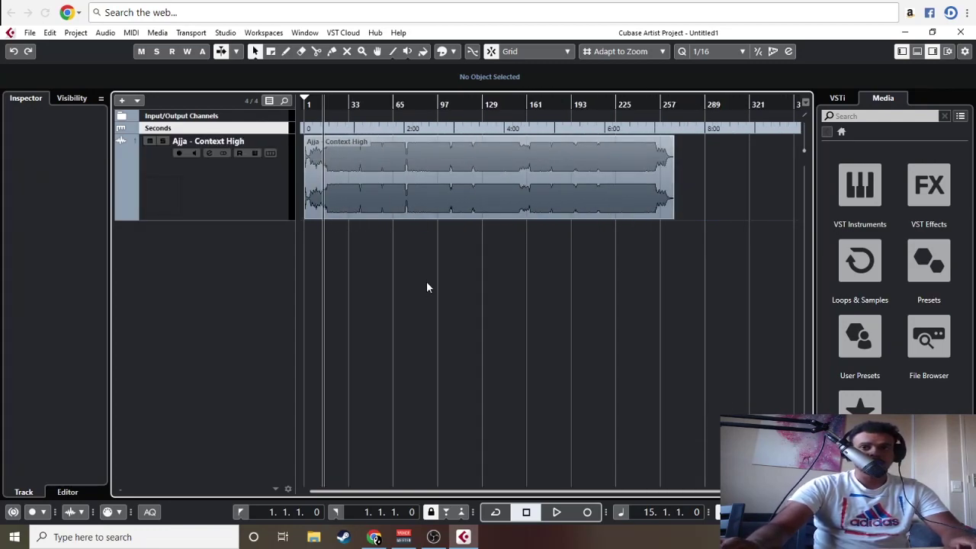
- Examine the outro of the waveform around bars 256 to 259 and return the playhead to the project start
{"action": "left_click", "coordinate": [660, 104]}
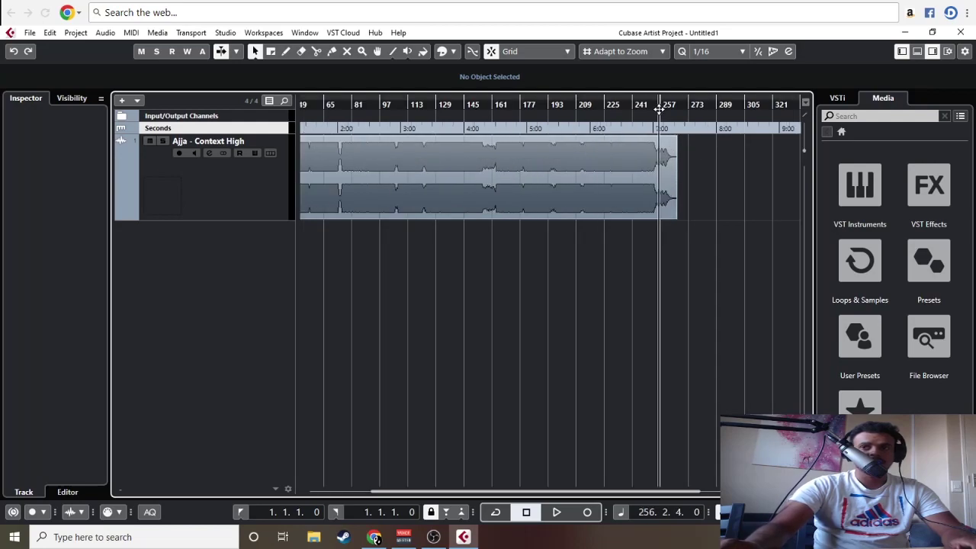
{"action": "left_click_drag", "start_coordinate": [690, 102], "coordinate": [648, 122]}
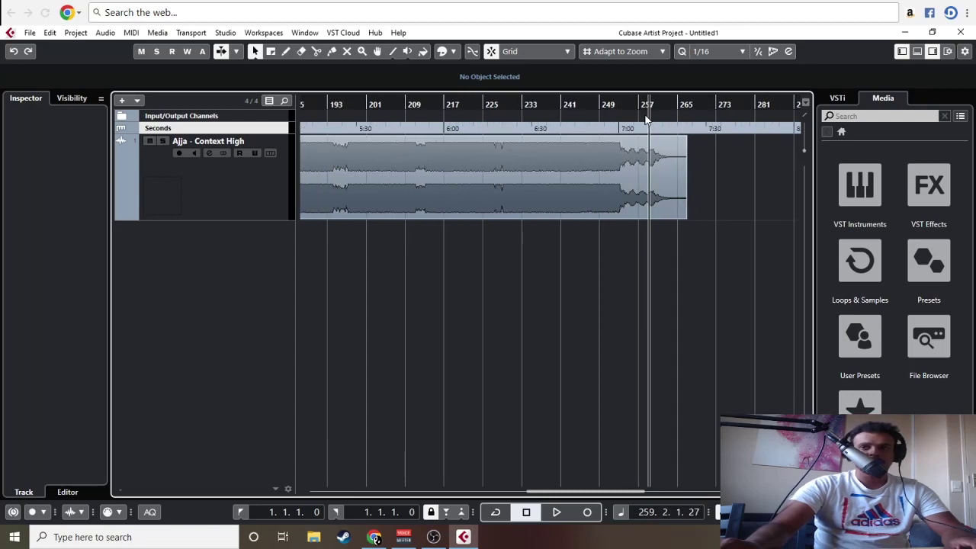
{"action": "key", "text": "g"}
{"action": "key", "text": "g"}
{"action": "key", "text": "g"}
{"action": "key", "text": "g"}
{"action": "key", "text": "Home"}
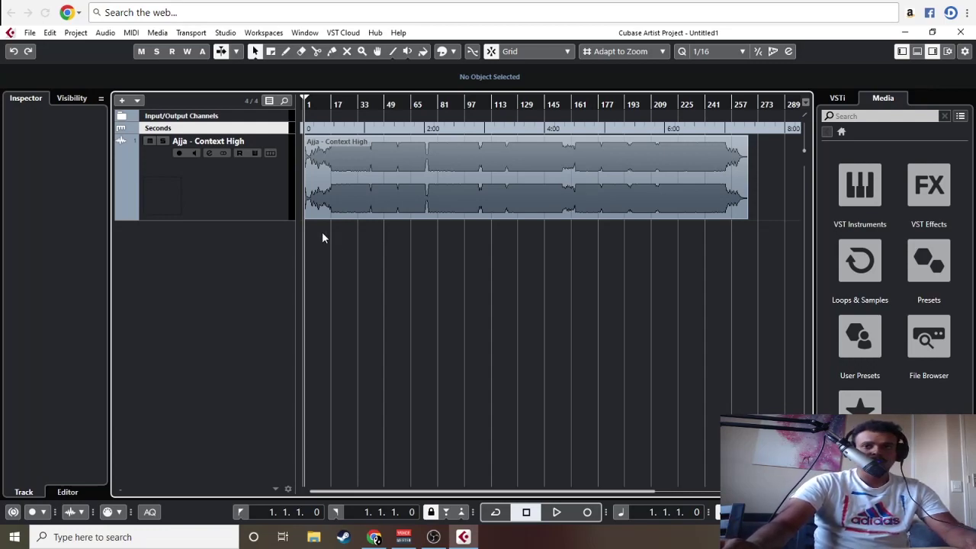
- Add an Arranger track below the Ajja - Context High audio track
{"action": "key", "text": "h"}
{"action": "left_click", "coordinate": [261, 208]}
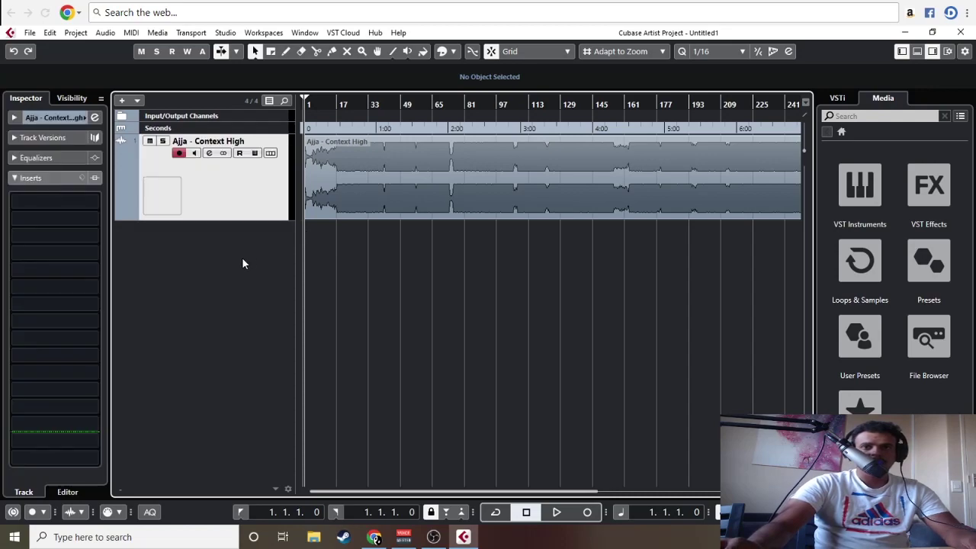
{"action": "right_click", "coordinate": [243, 257]}
{"action": "left_click", "coordinate": [317, 405]}
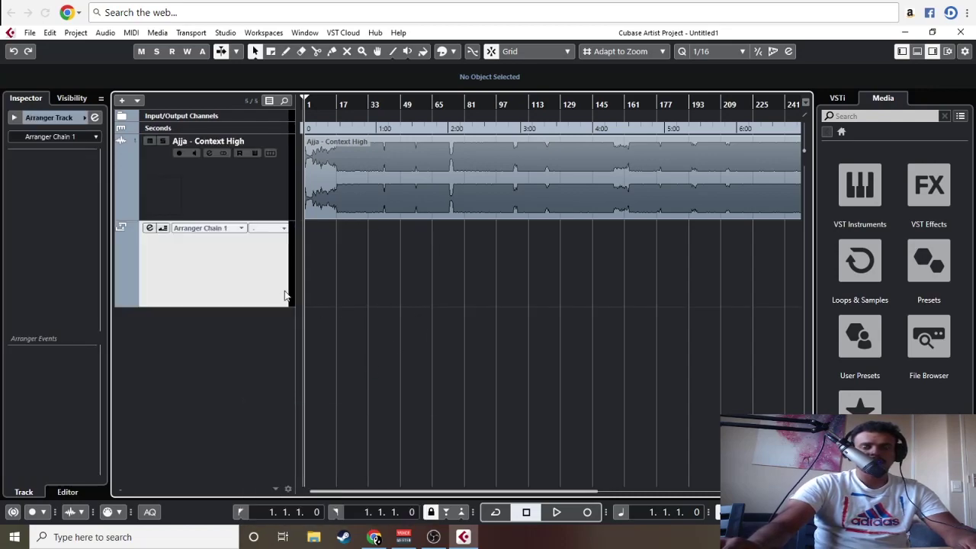
- Draw an arranger section over the intro, spanning bar 1 to bar 17
{"action": "key", "text": "h"}
{"action": "key", "text": "h"}
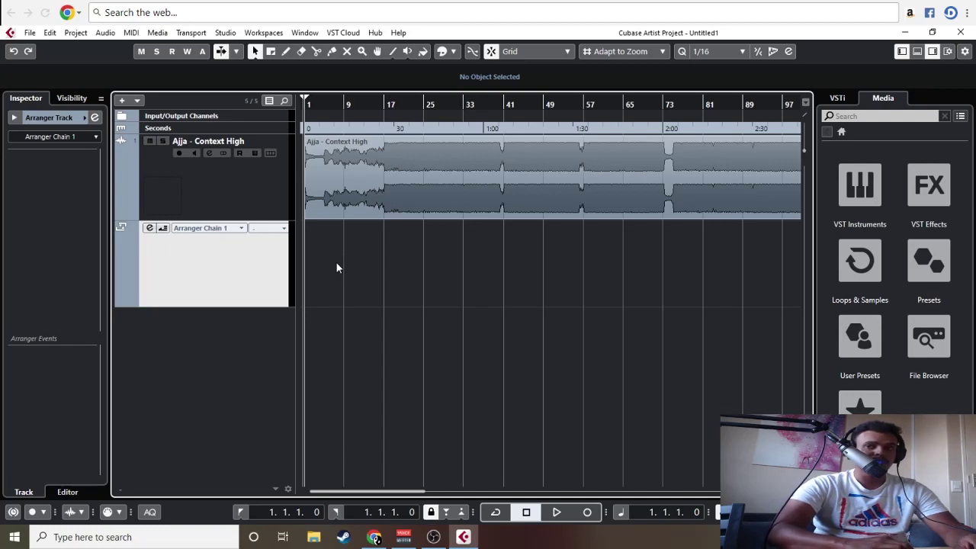
{"action": "key", "text": "g"}
{"action": "key", "text": "g"}
{"action": "key", "text": "g"}
{"action": "key", "text": "g"}
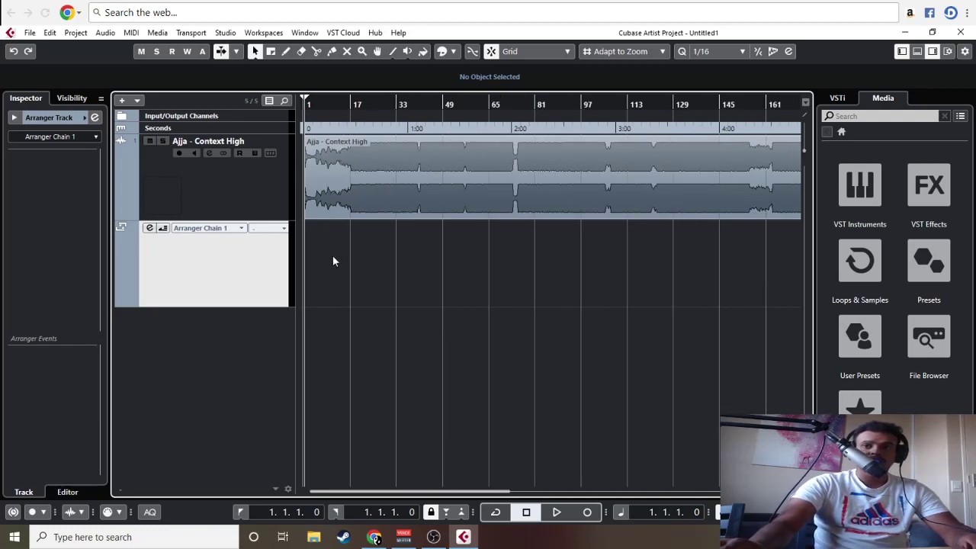
{"action": "left_click_drag", "start_coordinate": [310, 263], "coordinate": [347, 266]}
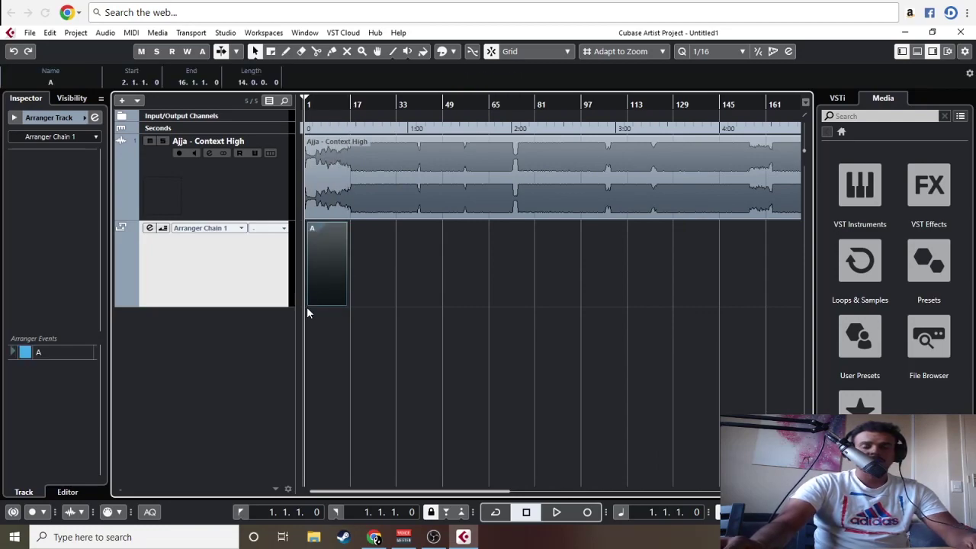
{"action": "left_click", "coordinate": [306, 308]}
{"action": "left_click", "coordinate": [313, 302]}
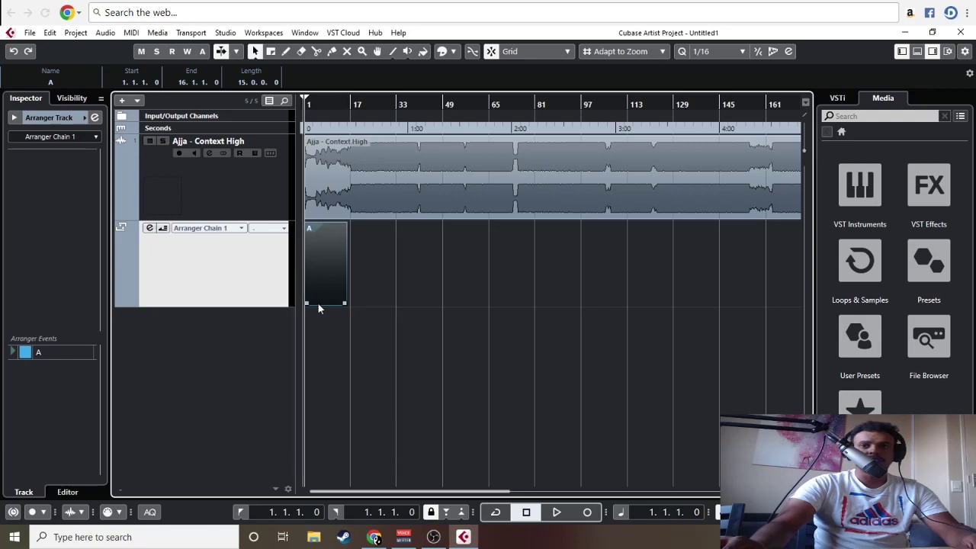
{"action": "left_click_drag", "start_coordinate": [337, 308], "coordinate": [351, 306]}
- Copy the intro section to bar 17 and colour the copy orange
{"action": "left_click", "coordinate": [377, 263]}
{"action": "left_click_drag", "start_coordinate": [312, 274], "coordinate": [352, 282]}
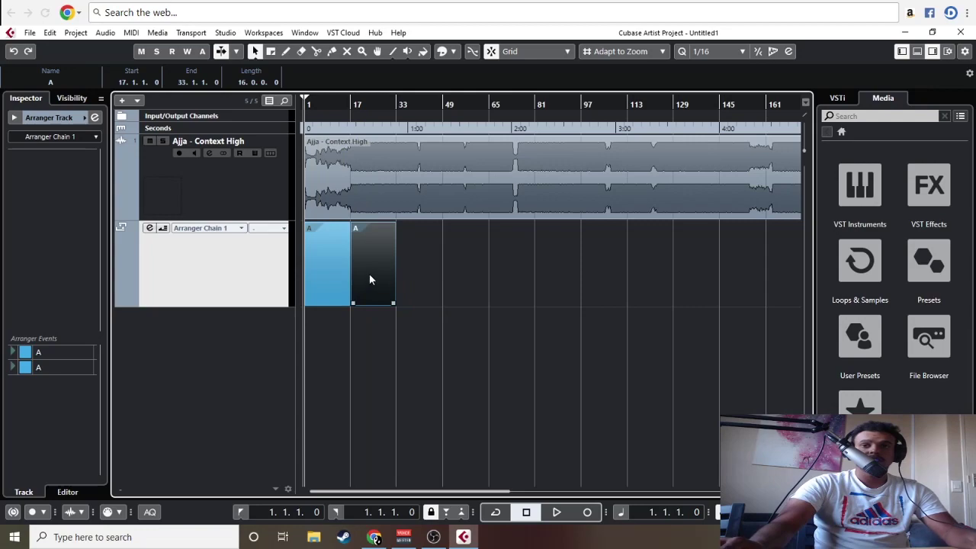
{"action": "left_click", "coordinate": [453, 51]}
{"action": "left_click", "coordinate": [468, 86]}
- Copy the orange section to about bar 35 and colour the copy yellow
{"action": "left_click_drag", "start_coordinate": [371, 274], "coordinate": [423, 272]}
{"action": "left_click", "coordinate": [450, 230]}
{"action": "left_click", "coordinate": [442, 236]}
{"action": "left_click", "coordinate": [452, 51]}
{"action": "left_click", "coordinate": [507, 85]}
- Copy the yellow section to bar 54 and colour the copy red
{"action": "left_click_drag", "start_coordinate": [435, 263], "coordinate": [490, 263]}
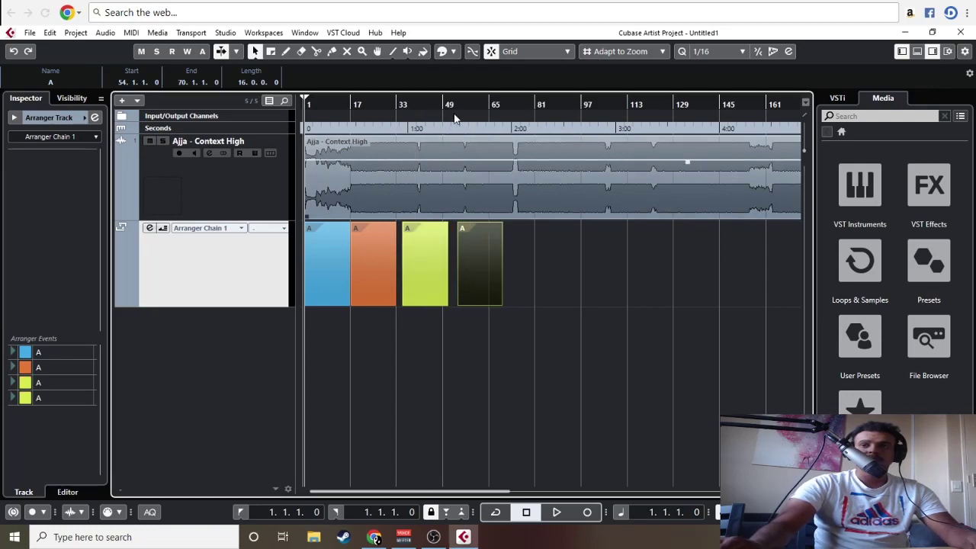
{"action": "left_click", "coordinate": [459, 52]}
{"action": "left_click", "coordinate": [449, 85]}
- Reorder the coloured sections with yellow at about bar 27, orange at bar 46 and red at about bar 64
{"action": "left_click_drag", "start_coordinate": [375, 278], "coordinate": [590, 283]}
{"action": "left_click_drag", "start_coordinate": [519, 277], "coordinate": [472, 277]}
{"action": "left_click", "coordinate": [576, 276]}
{"action": "left_click_drag", "start_coordinate": [576, 276], "coordinate": [513, 276]}
{"action": "left_click_drag", "start_coordinate": [426, 273], "coordinate": [445, 263]}
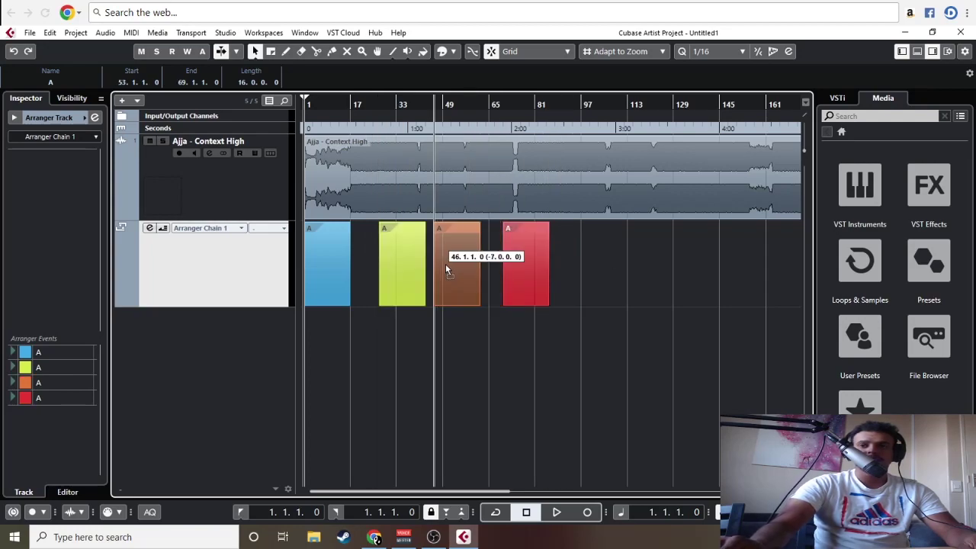
{"action": "left_click_drag", "start_coordinate": [518, 268], "coordinate": [502, 266]}
{"action": "left_click", "coordinate": [622, 282]}
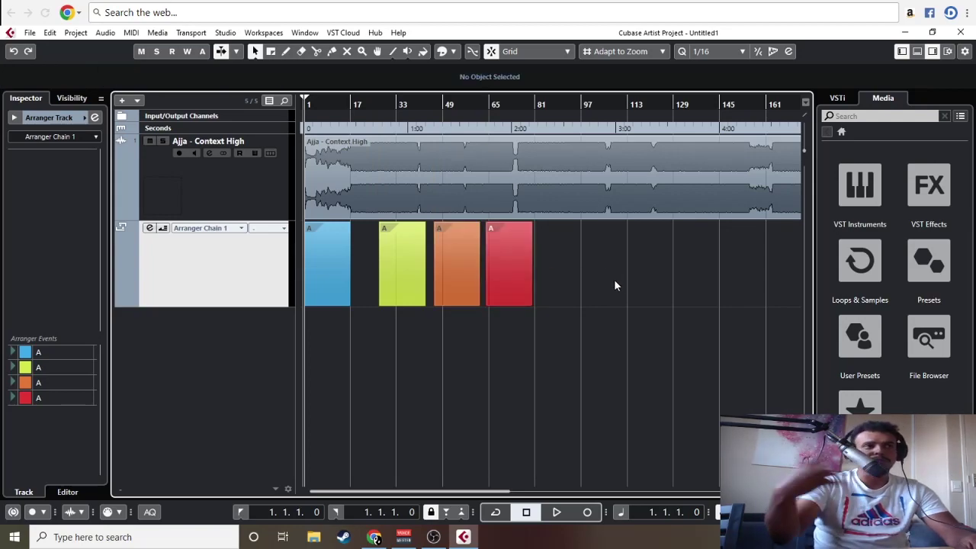
- Move the yellow, orange and red sections together along the timeline so the yellow one starts at bar 58
{"action": "left_click_drag", "start_coordinate": [616, 281], "coordinate": [419, 313]}
{"action": "left_click", "coordinate": [424, 352]}
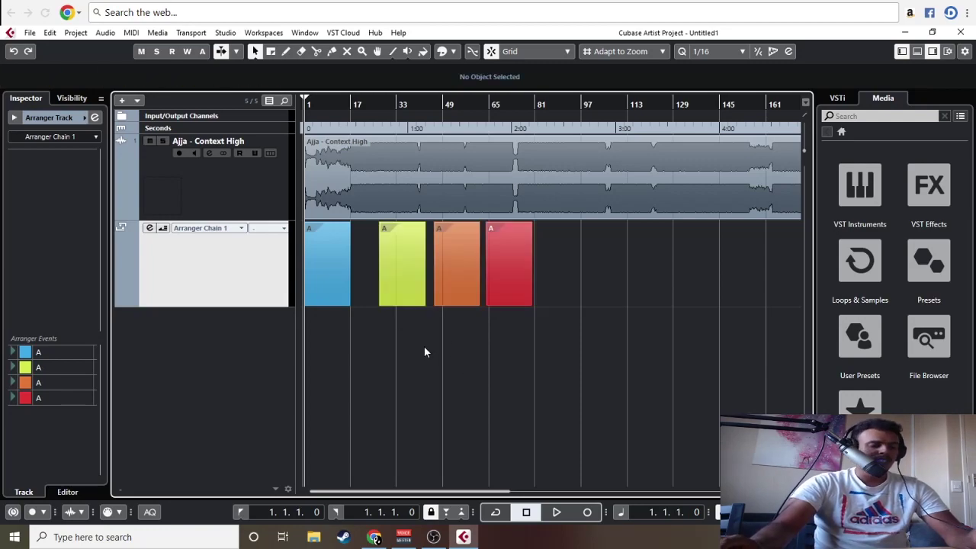
{"action": "left_click_drag", "start_coordinate": [595, 266], "coordinate": [478, 275]}
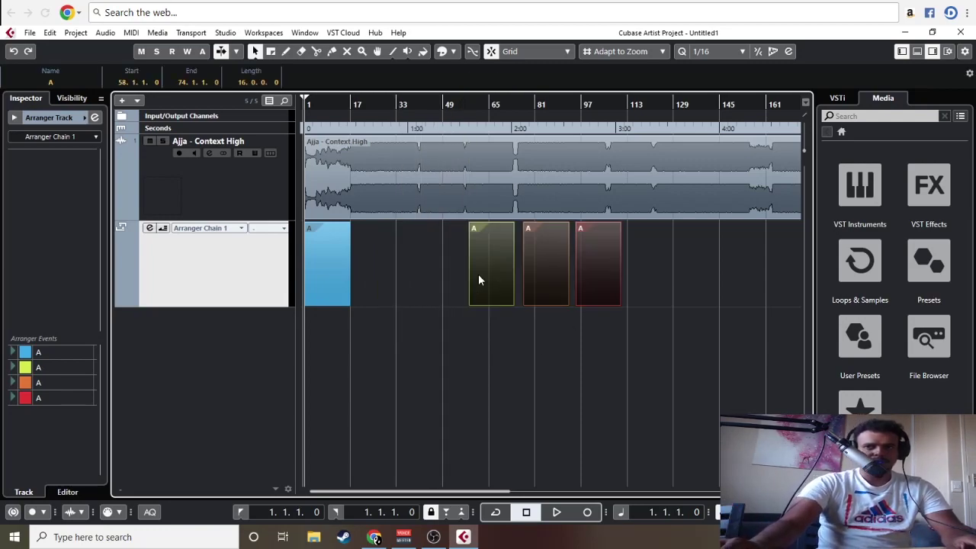
{"action": "left_click", "coordinate": [515, 357]}
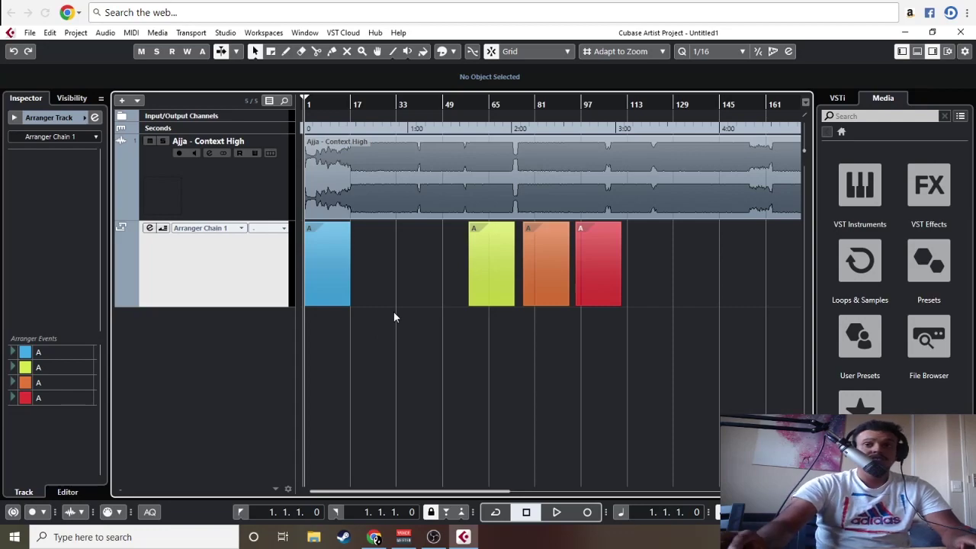
- Play the track through the end of the intro and move the yellow section to start at bar 17
{"action": "key", "text": "h"}
{"action": "key", "text": "space"}
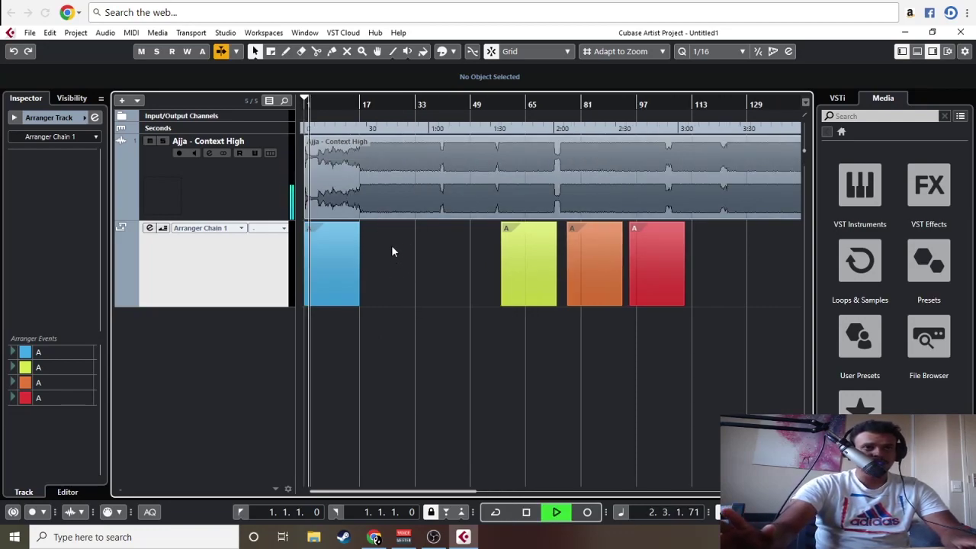
{"action": "left_click", "coordinate": [352, 103]}
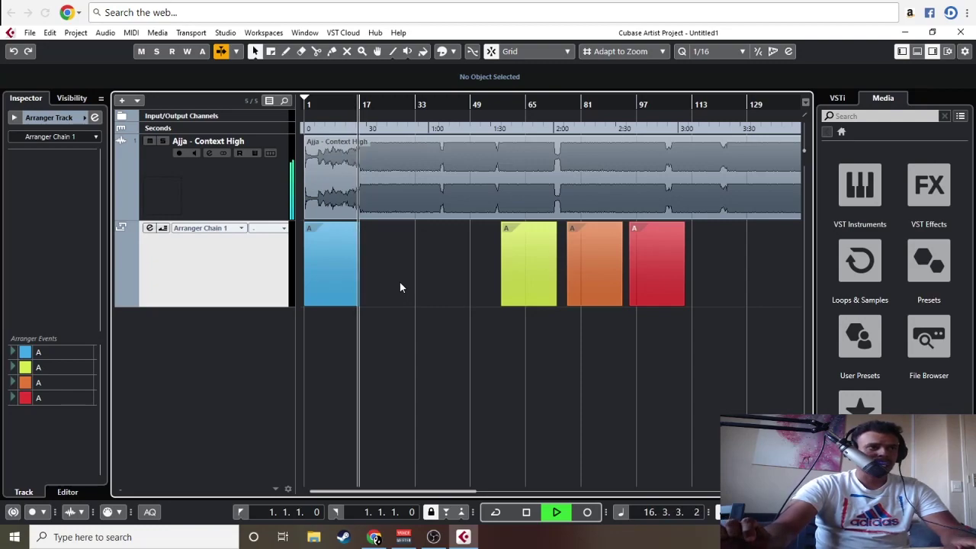
{"action": "key", "text": "h"}
{"action": "left_click_drag", "start_coordinate": [555, 267], "coordinate": [390, 266]}
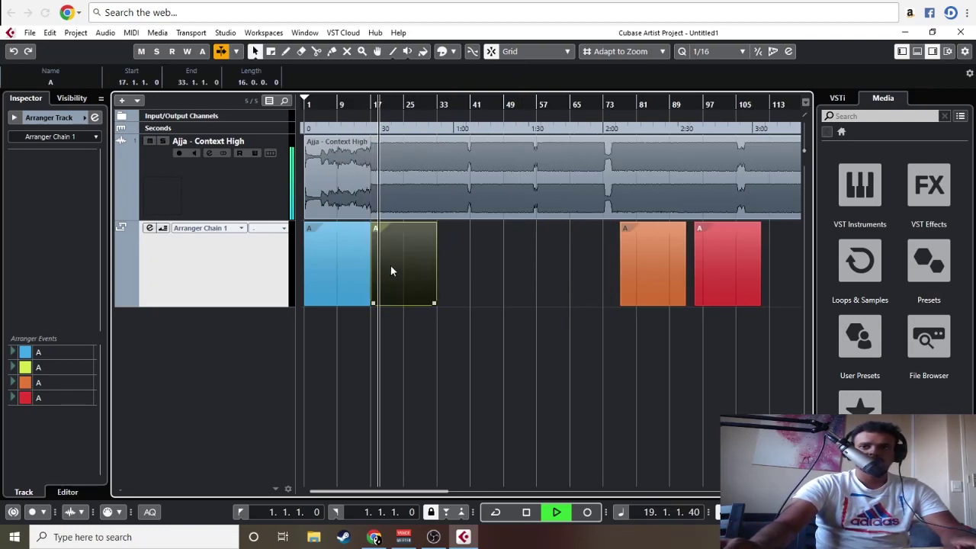
- Listen to several spots after bar 17, up to about bar 38, to find the next change
{"action": "left_click", "coordinate": [433, 104]}
{"action": "left_click", "coordinate": [410, 103]}
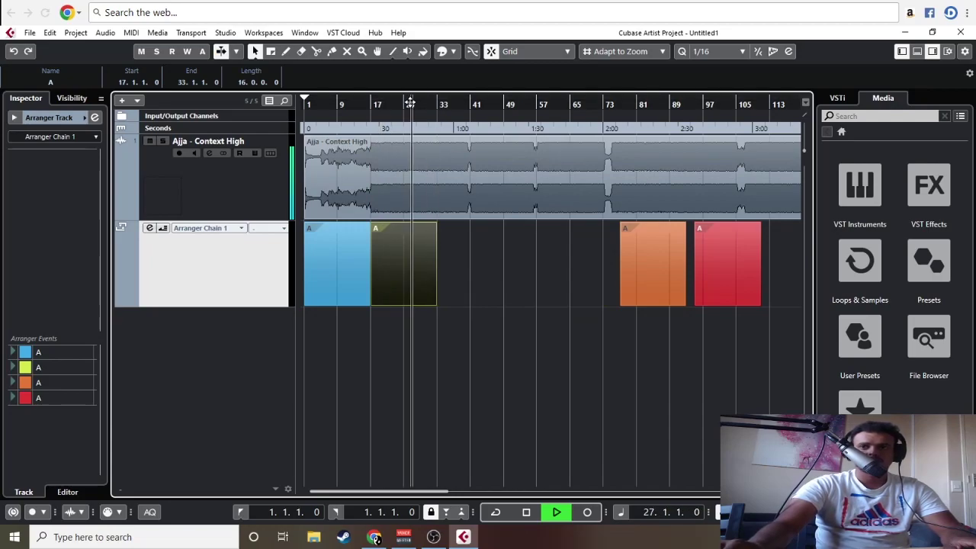
{"action": "left_click", "coordinate": [390, 104]}
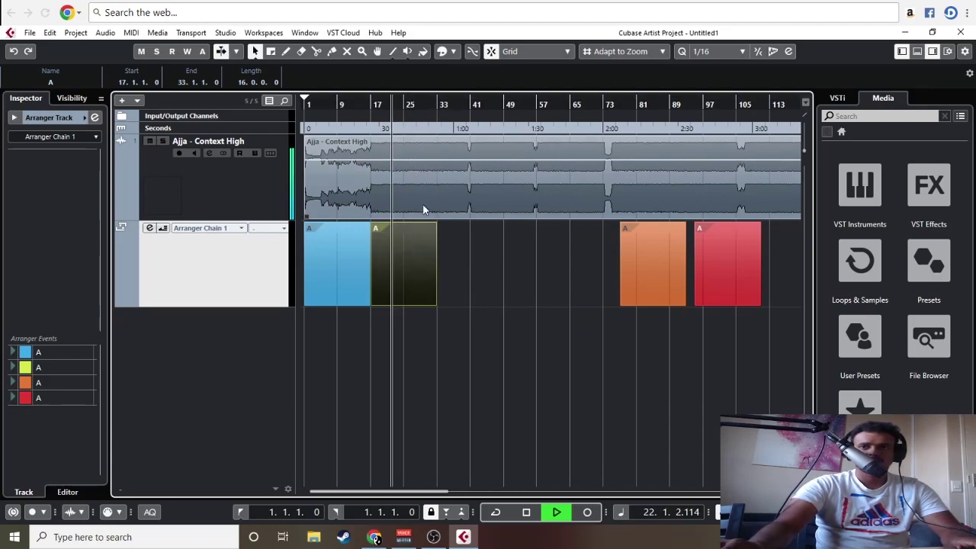
{"action": "left_click_drag", "start_coordinate": [419, 110], "coordinate": [517, 105]}
- Duplicate the yellow section after itself and shorten the copy to end at bar 41
{"action": "left_click", "coordinate": [463, 254]}
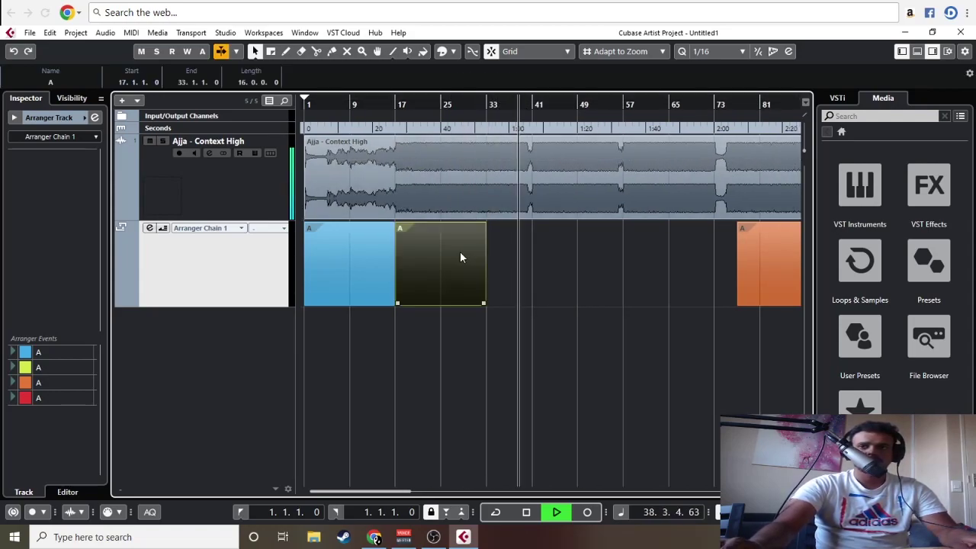
{"action": "key", "text": "ctrl+d"}
{"action": "left_click_drag", "start_coordinate": [564, 303], "coordinate": [534, 304]}
{"action": "left_click", "coordinate": [571, 297]}
- Move the orange section to start at bar 41, directly after the second yellow section
{"action": "key", "text": "g"}
{"action": "key", "text": "g"}
{"action": "left_click_drag", "start_coordinate": [620, 279], "coordinate": [480, 273]}
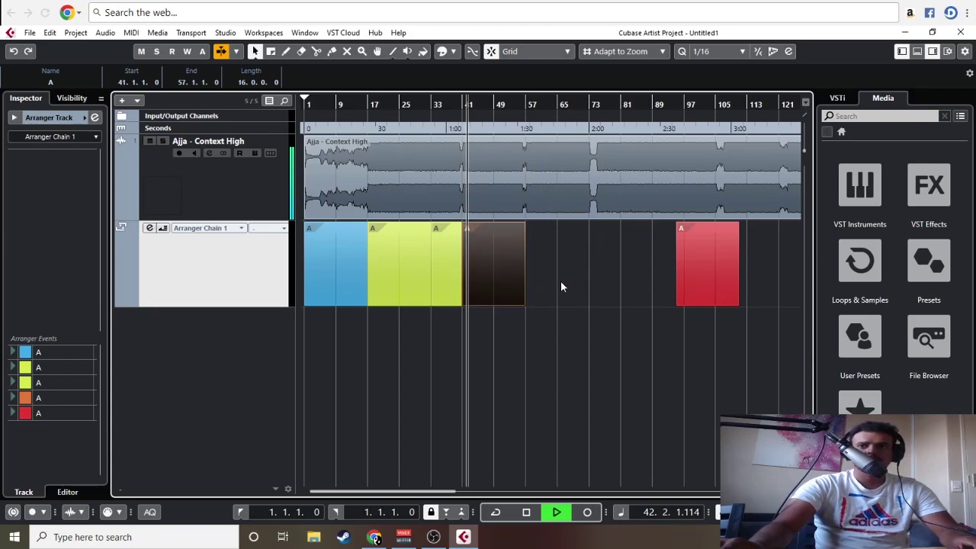
{"action": "left_click", "coordinate": [560, 286]}
- Skip playback ahead to about bar 56 to hear the transition at the end of the orange section
{"action": "key", "text": "h"}
{"action": "left_click", "coordinate": [582, 102]}
{"action": "left_click_drag", "start_coordinate": [582, 103], "coordinate": [617, 106]}
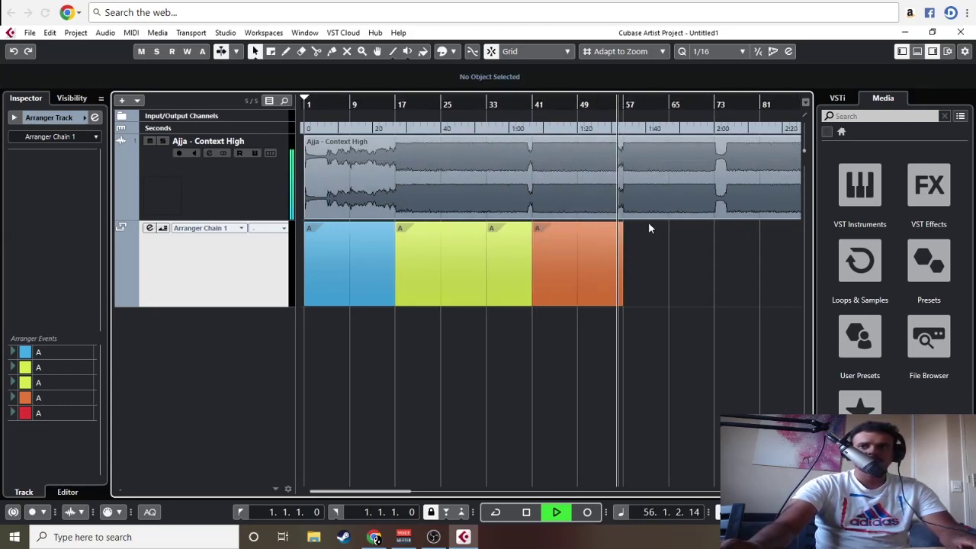
- Move the red section earlier on the arranger track so it starts at bar 78
{"action": "key", "text": "g"}
{"action": "left_click_drag", "start_coordinate": [744, 271], "coordinate": [608, 270]}
{"action": "key", "text": "h"}
{"action": "key", "text": "g"}
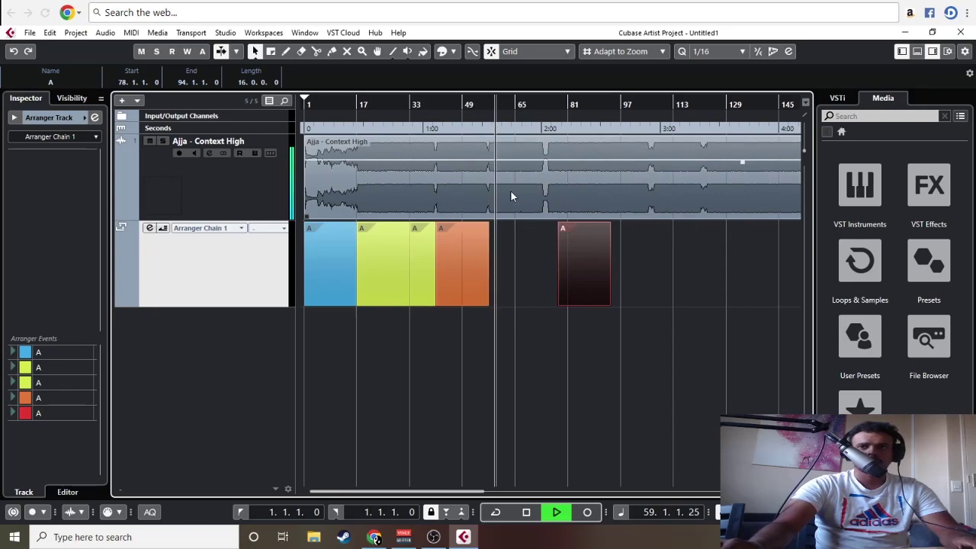
- Stop playback and copy the orange section to bar 57, directly after the original
{"action": "left_click", "coordinate": [519, 242]}
{"action": "key", "text": "space"}
{"action": "key", "text": "h"}
{"action": "key", "text": "h"}
{"action": "scroll", "coordinate": [511, 224], "scroll_direction": "right", "scroll_amount": 1}
{"action": "left_click_drag", "start_coordinate": [461, 263], "coordinate": [520, 272]}
{"action": "left_click", "coordinate": [506, 315]}
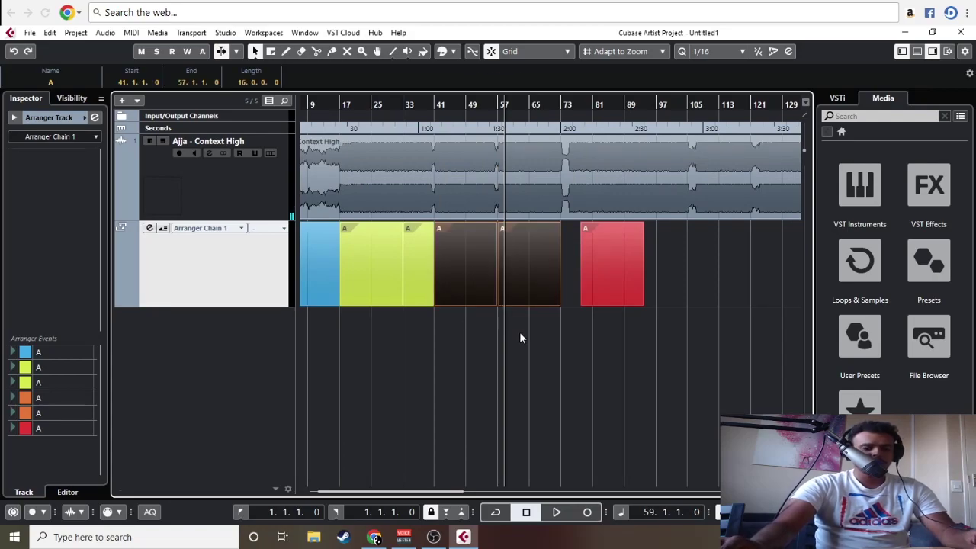
- Place the playhead around bar 53 and examine how the two orange sections line up with the waveform
{"action": "key", "text": "h"}
{"action": "key", "text": "h"}
{"action": "key", "text": "g"}
{"action": "key", "text": "g"}
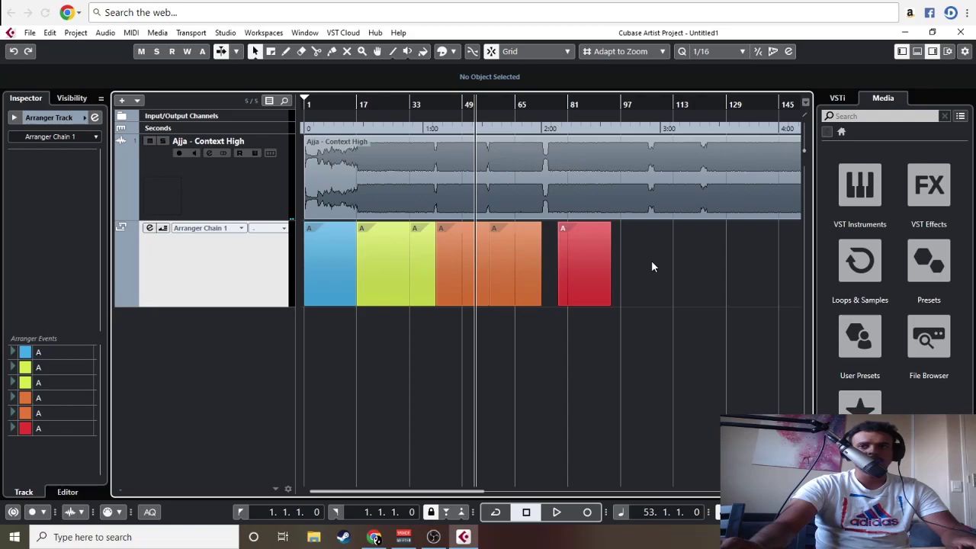
{"action": "key", "text": "h"}
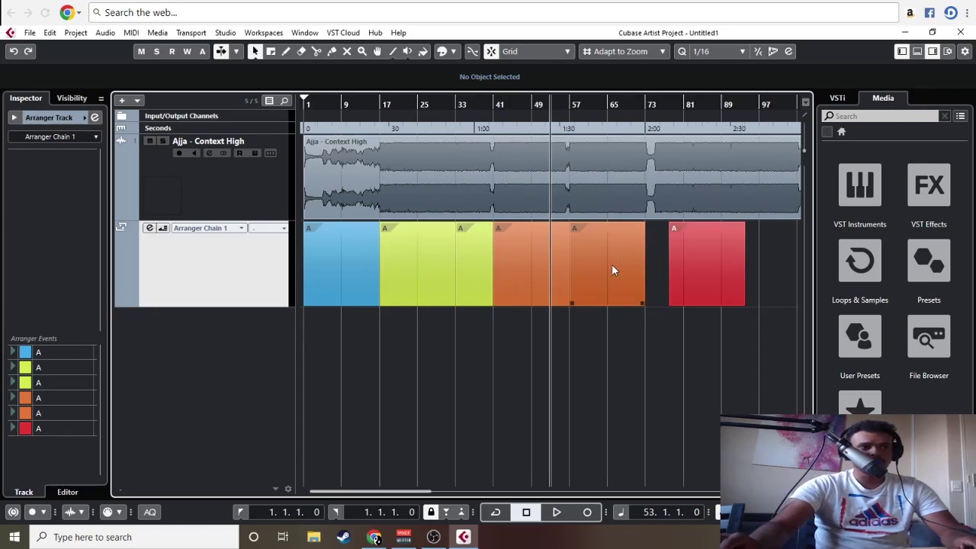
{"action": "left_click_drag", "start_coordinate": [540, 108], "coordinate": [606, 128]}
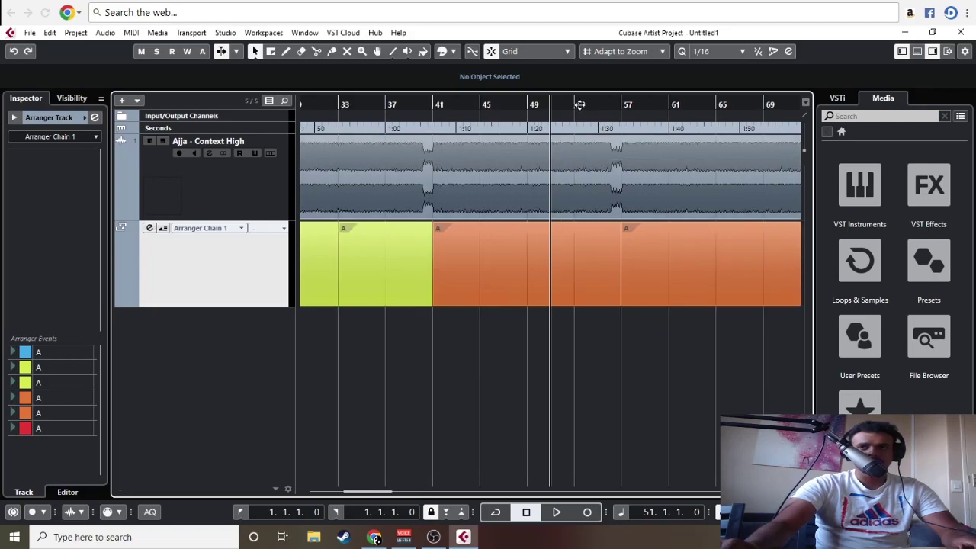
{"action": "scroll", "coordinate": [553, 353], "scroll_direction": "right", "scroll_amount": 3}
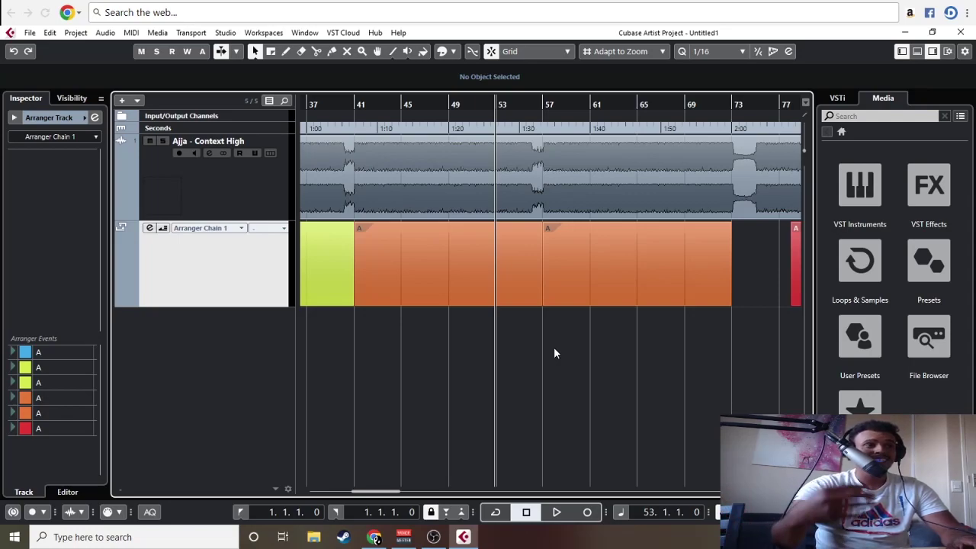
{"action": "key", "text": "g"}
{"action": "key", "text": "g"}
{"action": "key", "text": "g"}
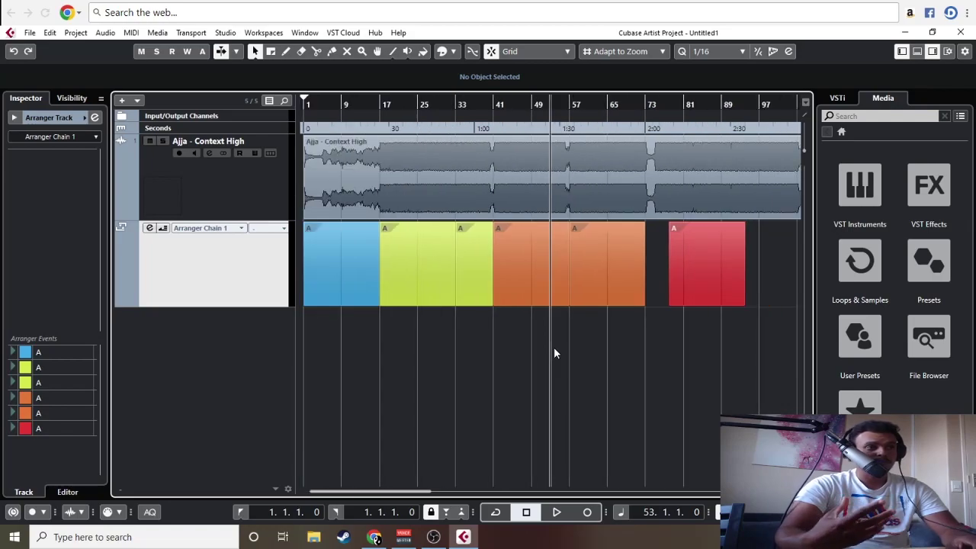
{"action": "key", "text": "g"}
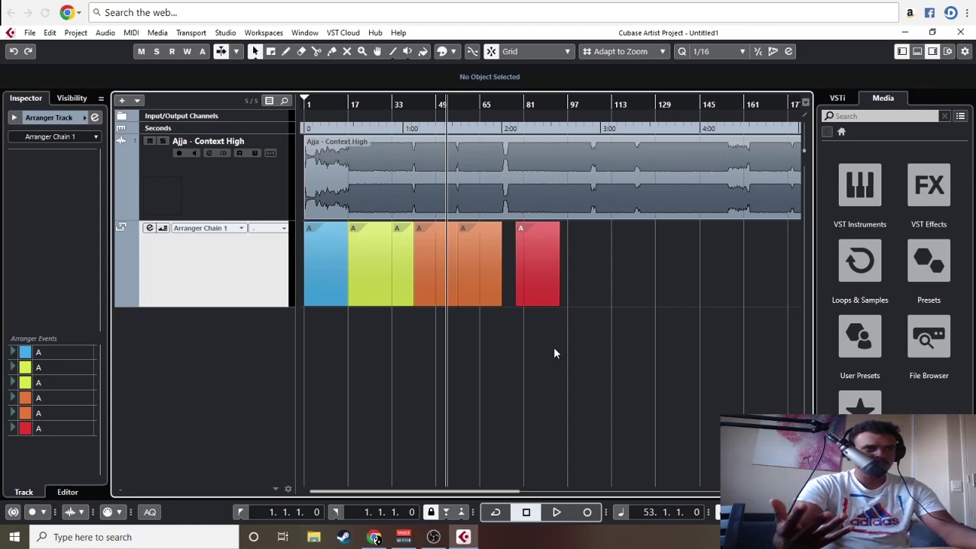
{"action": "key", "text": "h"}
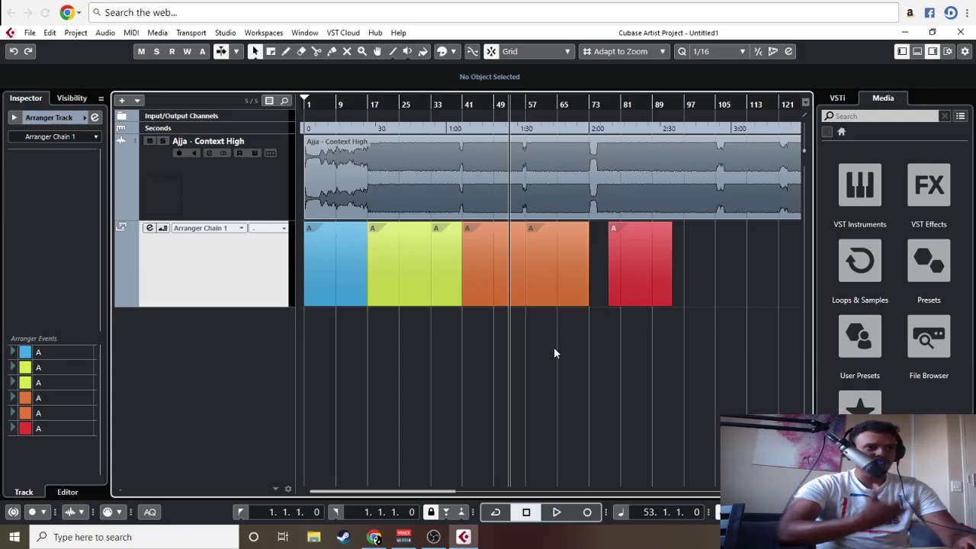
{"action": "key", "text": "h"}
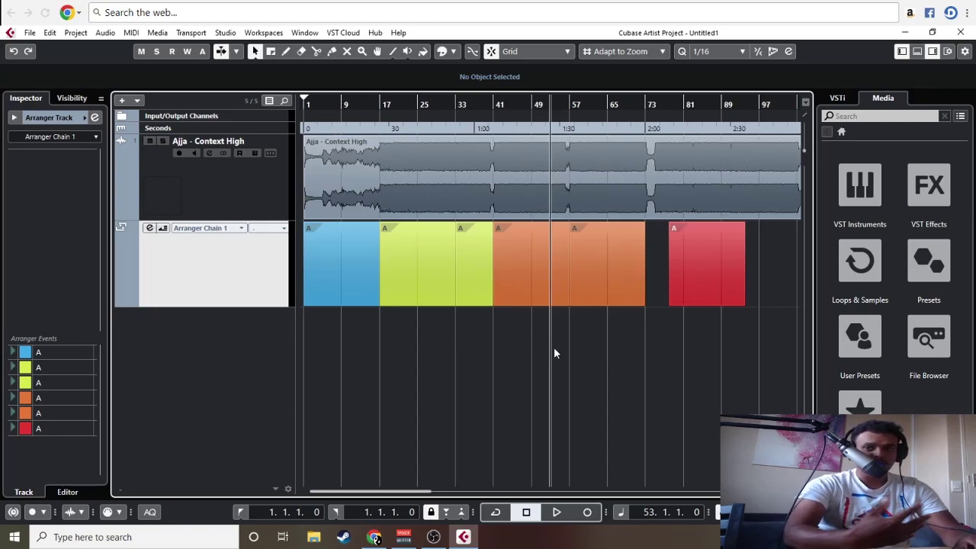
{"action": "key", "text": "g"}
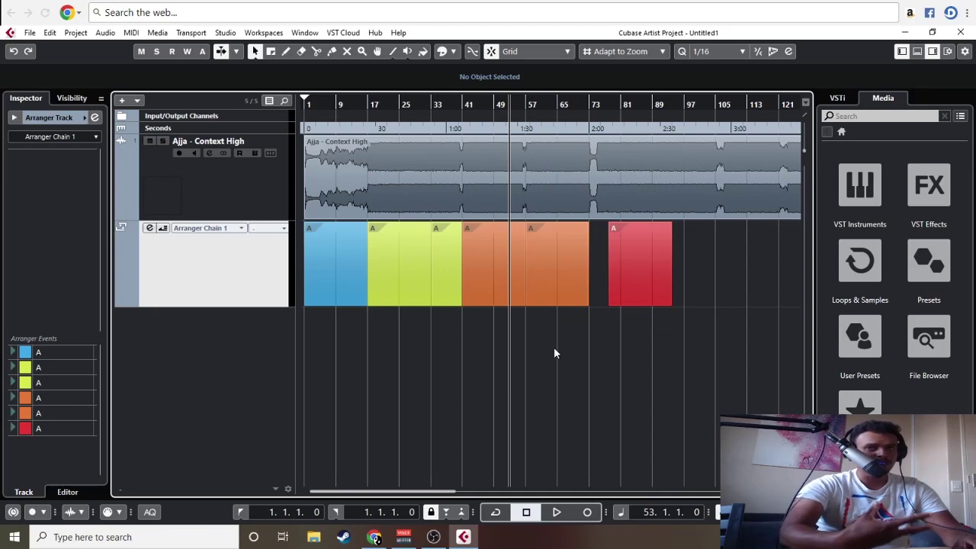
{"action": "key", "text": "g"}
{"action": "key", "text": "g"}
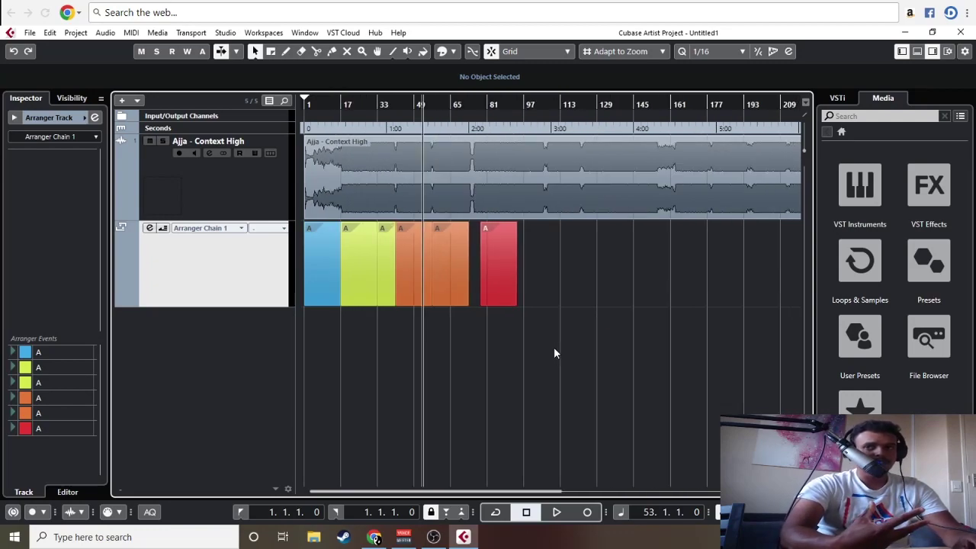
{"action": "key", "text": "g"}
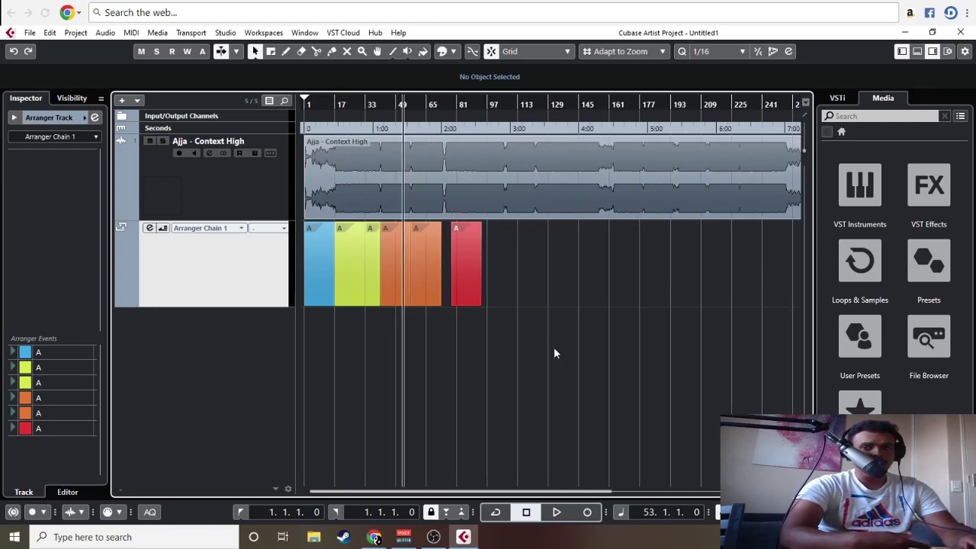
{"action": "key", "text": "h"}
{"action": "key", "text": "h"}
{"action": "key", "text": "h"}
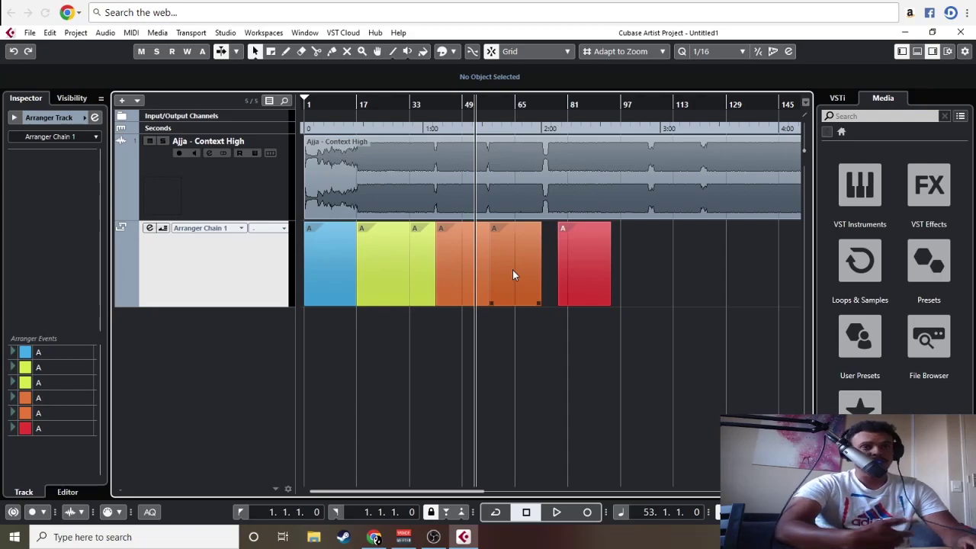
- Play the track from bar 54 to hear the transition from the first orange section into the second at bar 57
{"action": "key", "text": "h"}
{"action": "key", "text": "h"}
{"action": "key", "text": "space"}
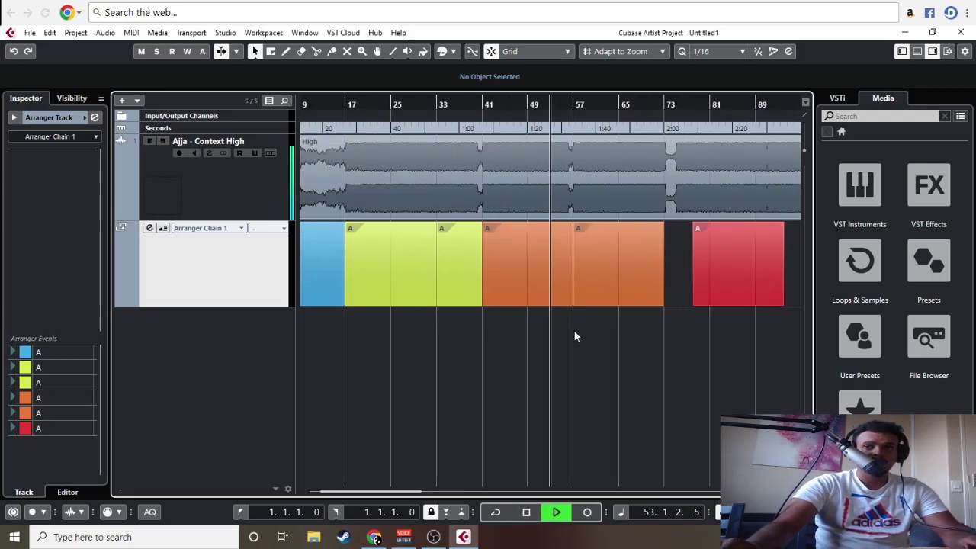
{"action": "key", "text": "space"}
{"action": "left_click_drag", "start_coordinate": [577, 100], "coordinate": [561, 107]}
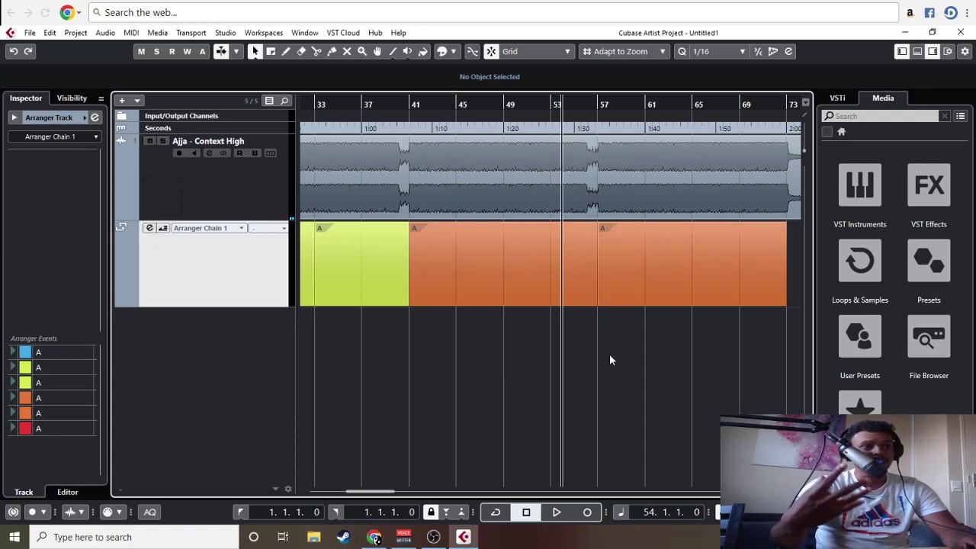
{"action": "key", "text": "space"}
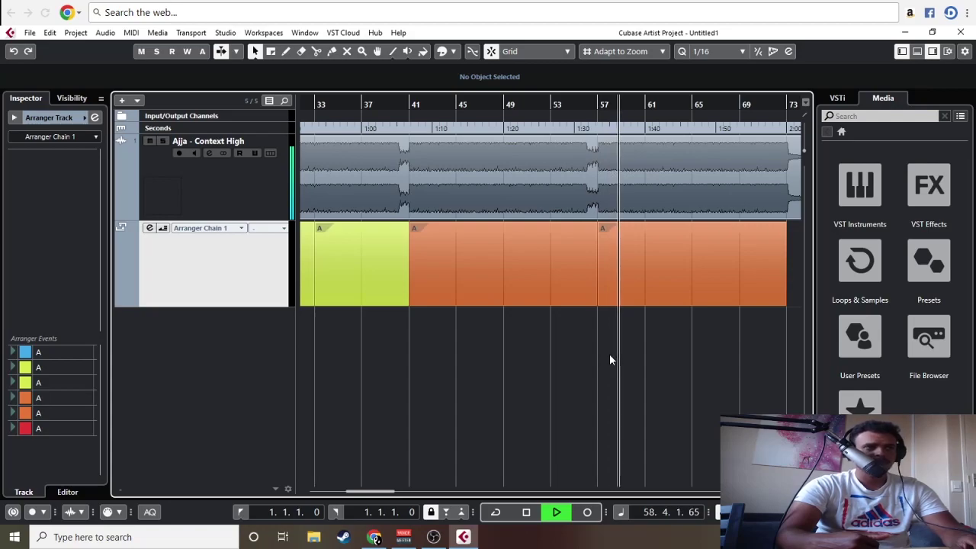
- Skip playback ahead to just before bar 73 to hear the end of the second orange section
{"action": "key", "text": "g"}
{"action": "key", "text": "g"}
{"action": "key", "text": "g"}
{"action": "key", "text": "h"}
{"action": "key", "text": "h"}
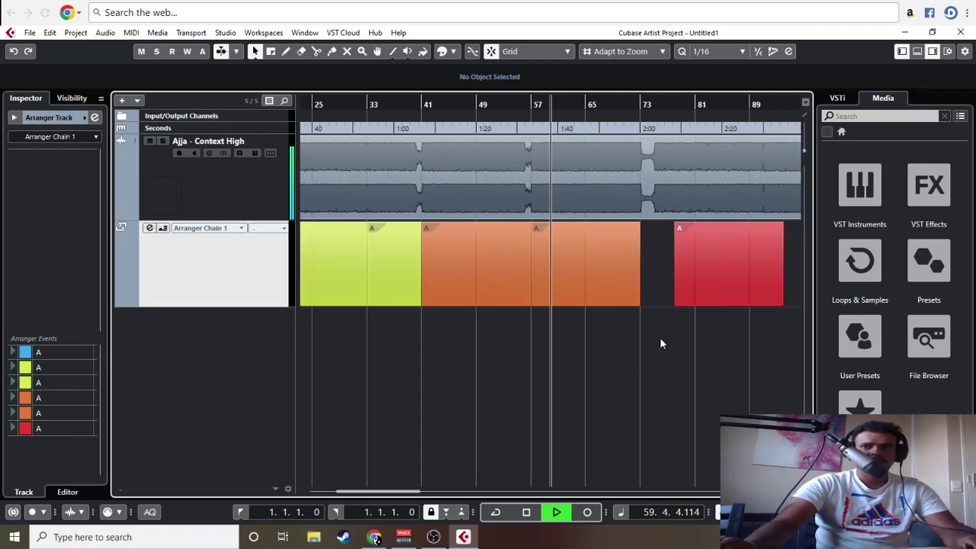
{"action": "key", "text": "f"}
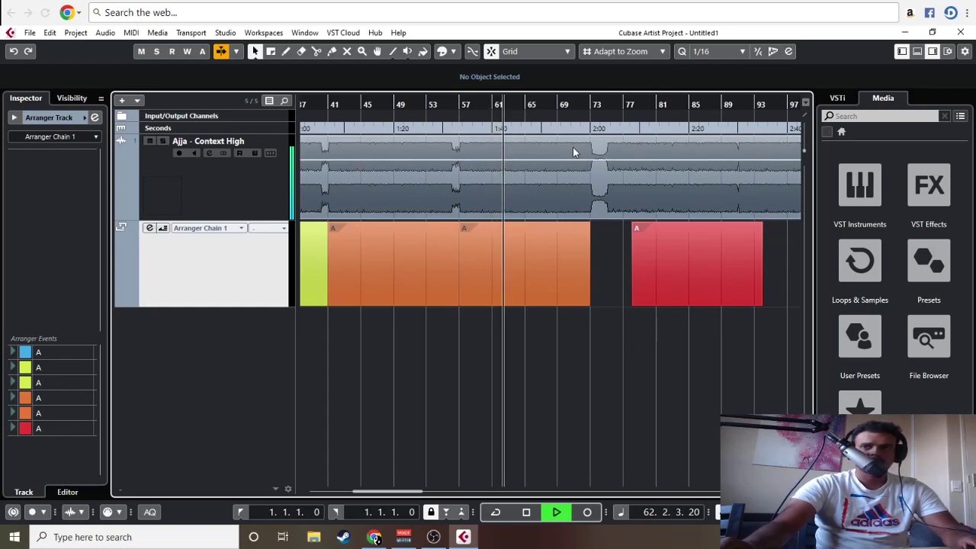
{"action": "left_click", "coordinate": [571, 118]}
{"action": "left_click", "coordinate": [596, 119]}
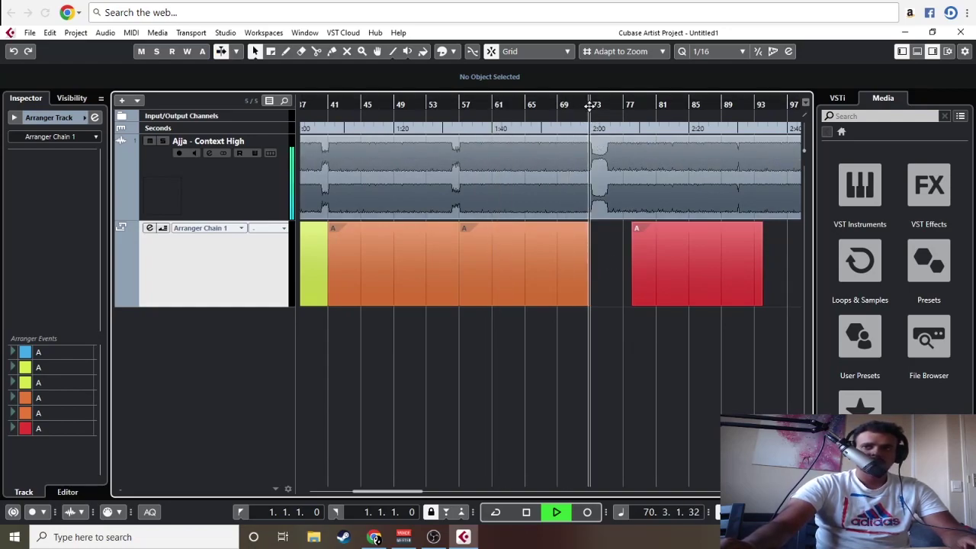
- Move the red section along the arranger track so it starts at bar 105
{"action": "key", "text": "g"}
{"action": "left_click_drag", "start_coordinate": [624, 273], "coordinate": [759, 278]}
{"action": "left_click", "coordinate": [676, 275]}
{"action": "key", "text": "g"}
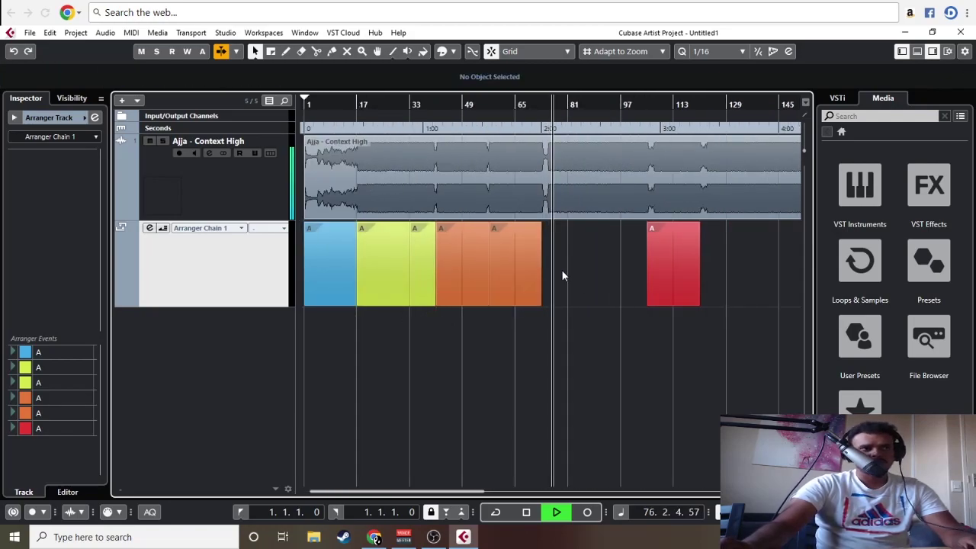
- Copy the first yellow section to bar 75, after the gap that follows the second orange section
{"action": "key", "text": "space"}
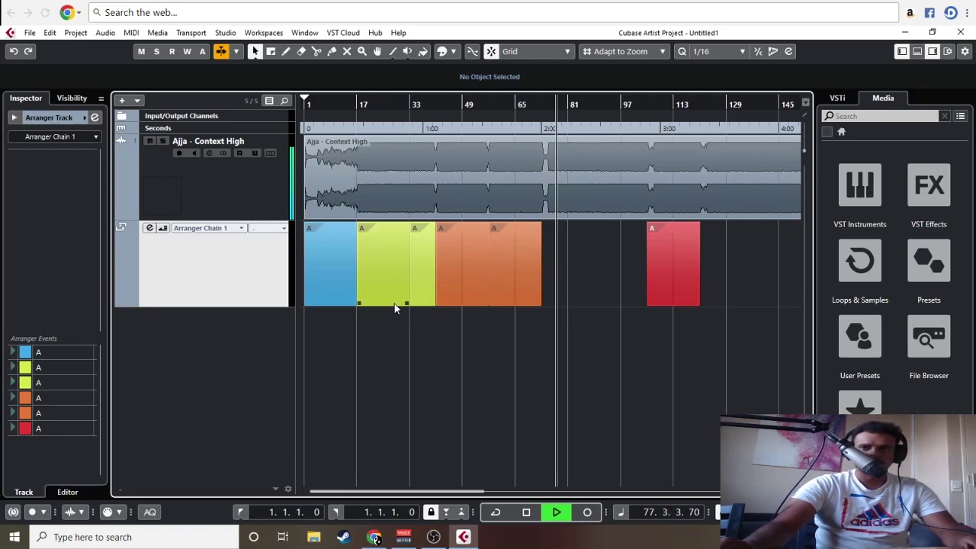
{"action": "left_click_drag", "start_coordinate": [385, 305], "coordinate": [573, 286]}
- Play from bar 69 to hear the transition into the yellow section at bar 75
{"action": "left_click", "coordinate": [527, 104]}
{"action": "key", "text": "space"}
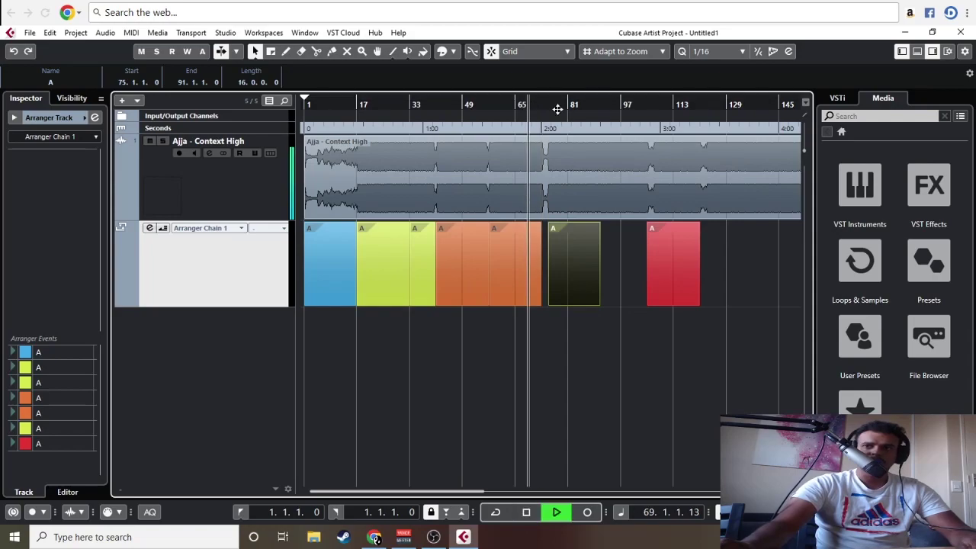
{"action": "key", "text": "h"}
{"action": "key", "text": "h"}
{"action": "left_click", "coordinate": [597, 320]}
{"action": "key", "text": "g"}
{"action": "key", "text": "g"}
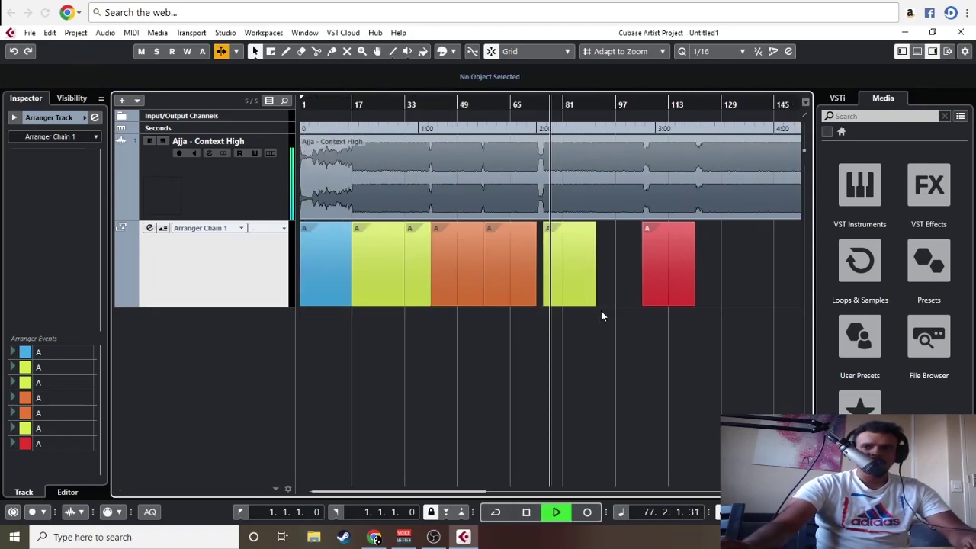
- Compare the sound of the first yellow section around bar 28 with the copied yellow section at bar 77
{"action": "key", "text": "h"}
{"action": "key", "text": "h"}
{"action": "key", "text": "g"}
{"action": "key", "text": "g"}
{"action": "left_click", "coordinate": [357, 109]}
{"action": "left_click", "coordinate": [382, 113]}
{"action": "left_click", "coordinate": [550, 108]}
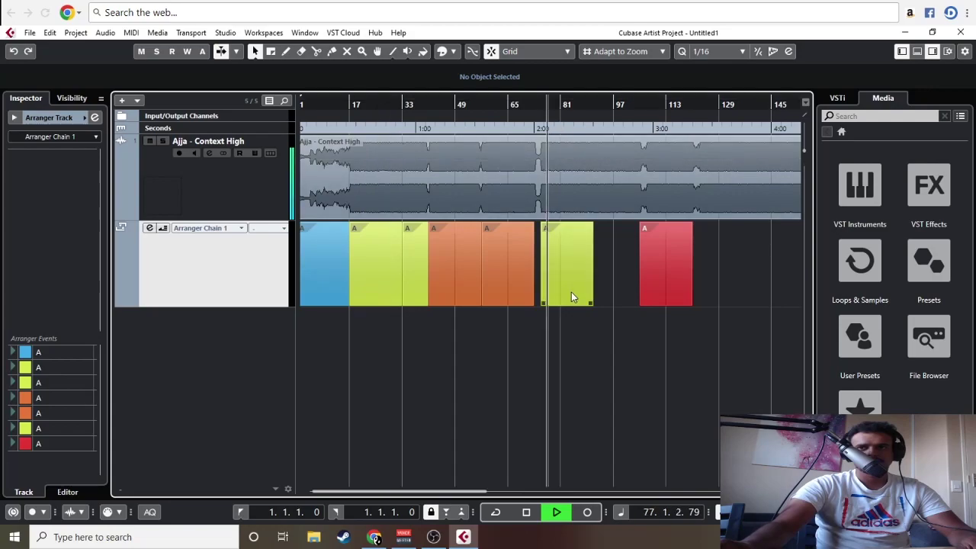
{"action": "left_click", "coordinate": [386, 108]}
{"action": "key", "text": "space"}
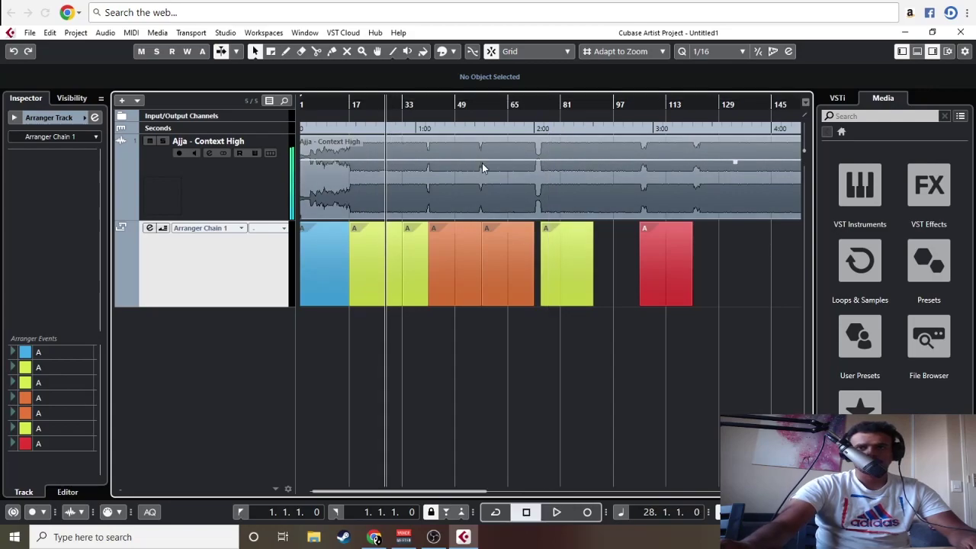
{"action": "left_click", "coordinate": [548, 109]}
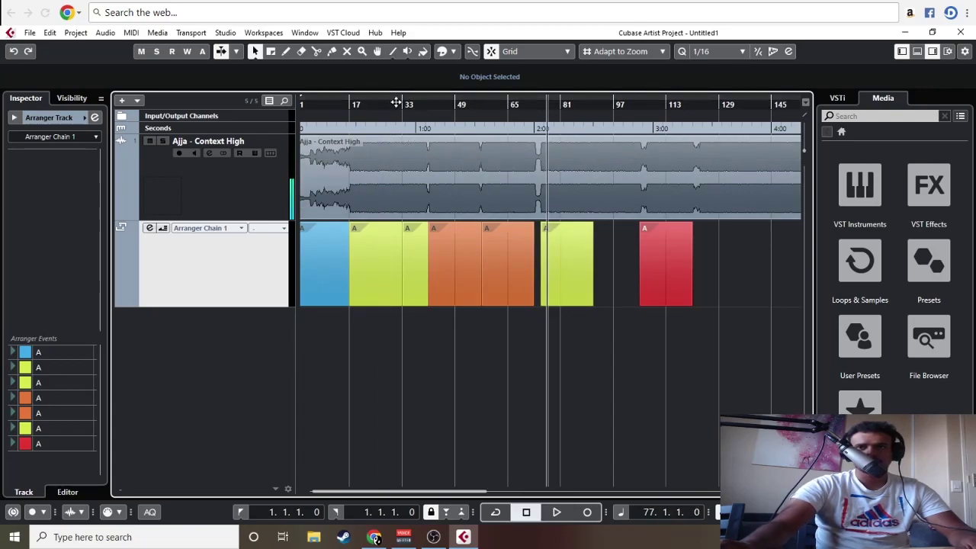
- Resume playback and skip through bar 85 to about bar 89 to hear the end of the third yellow section
{"action": "key", "text": "space"}
{"action": "key", "text": "h"}
{"action": "key", "text": "h"}
{"action": "left_click", "coordinate": [598, 108]}
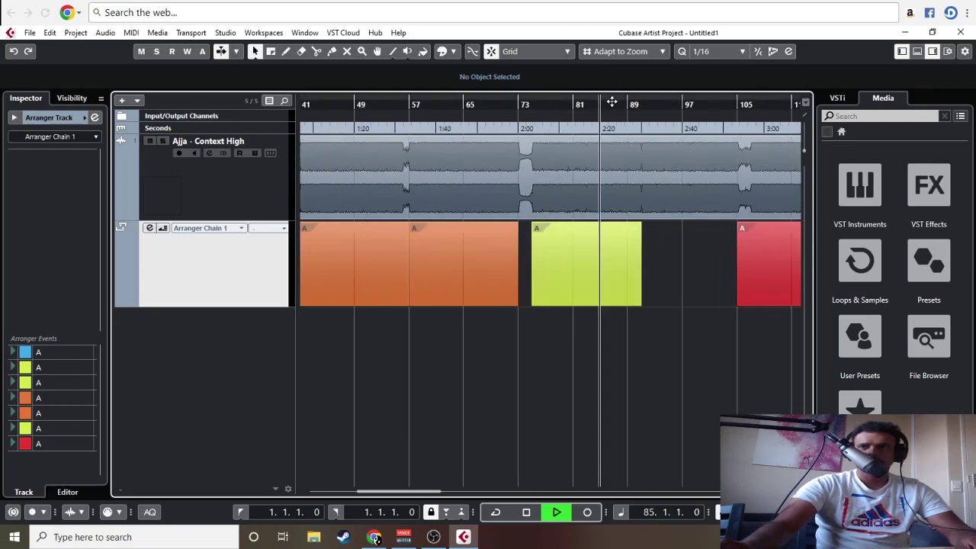
{"action": "left_click", "coordinate": [625, 108]}
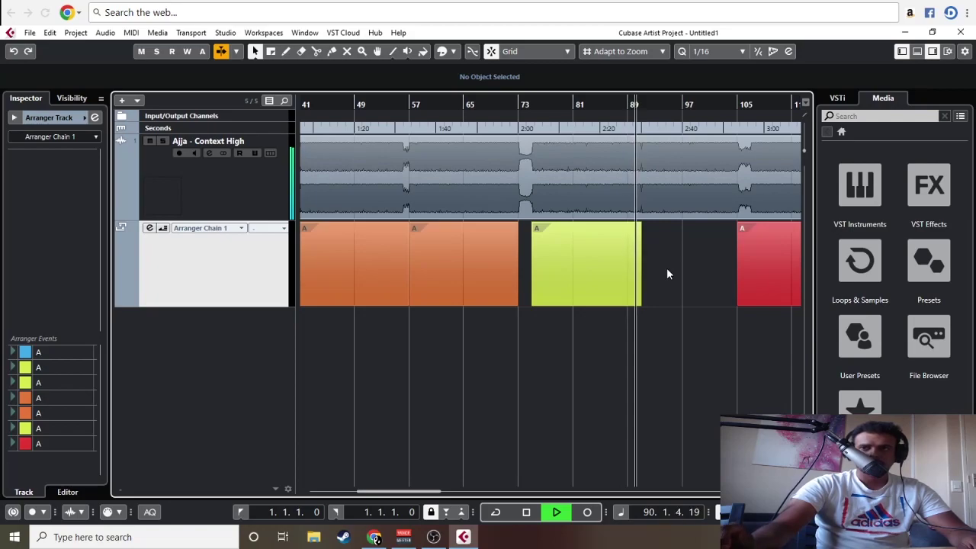
- Move the red section much further along the arranger track, to about bar 183
{"action": "key", "text": "g"}
{"action": "key", "text": "g"}
{"action": "left_click_drag", "start_coordinate": [623, 280], "coordinate": [692, 282]}
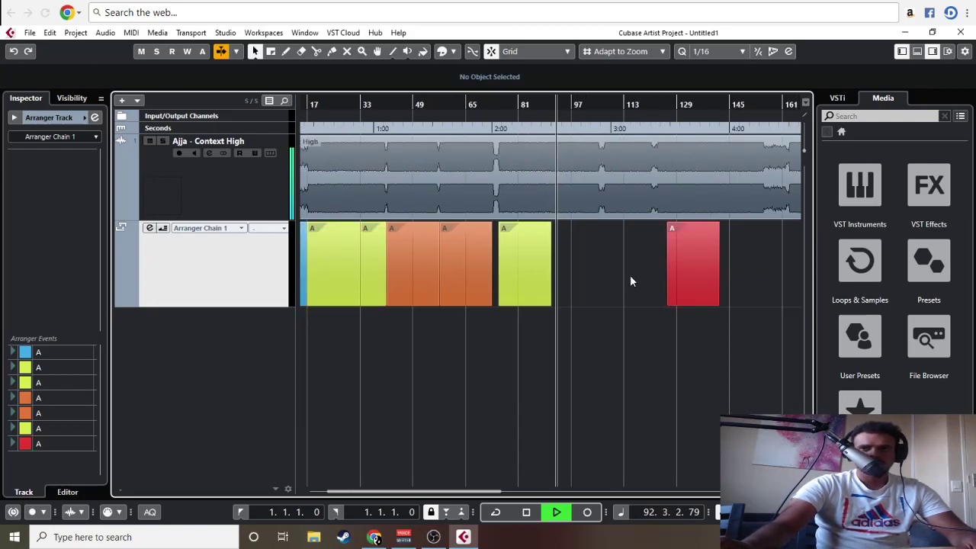
{"action": "key", "text": "h"}
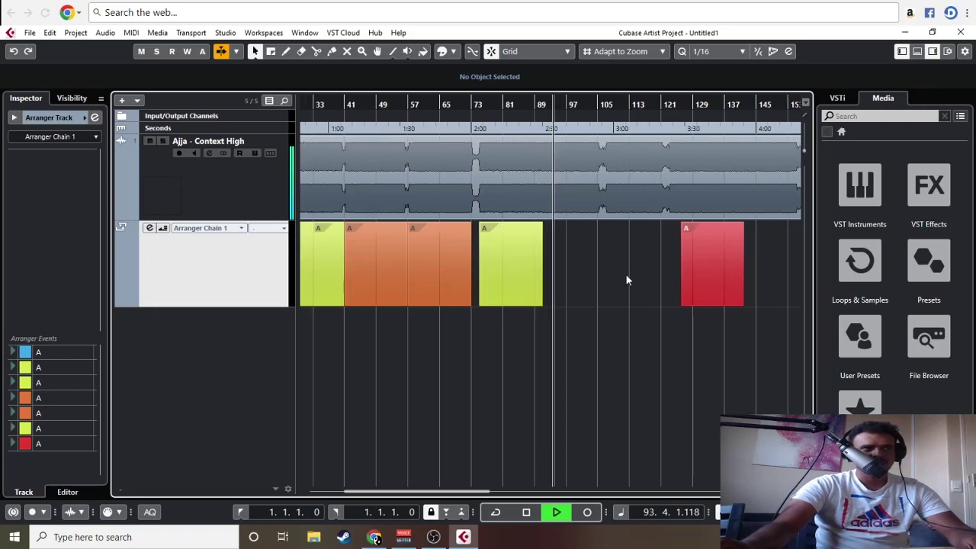
{"action": "key", "text": "g"}
{"action": "key", "text": "g"}
{"action": "key", "text": "g"}
{"action": "left_click_drag", "start_coordinate": [519, 277], "coordinate": [608, 277]}
- Compare the sound of the first orange section around bar 50 with the unmarked passage at bar 93
{"action": "key", "text": "h"}
{"action": "key", "text": "h"}
{"action": "left_click", "coordinate": [460, 104]}
{"action": "left_click", "coordinate": [424, 105]}
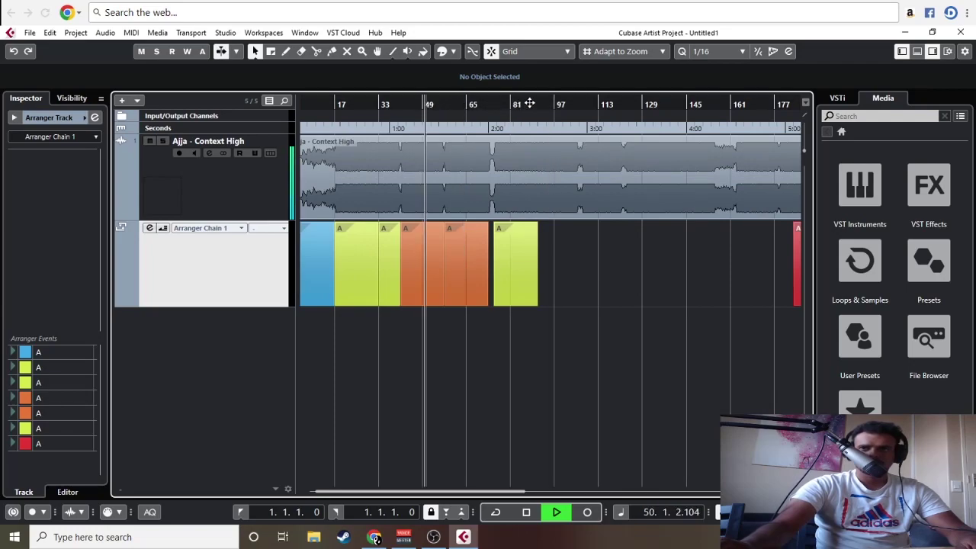
{"action": "left_click", "coordinate": [542, 104]}
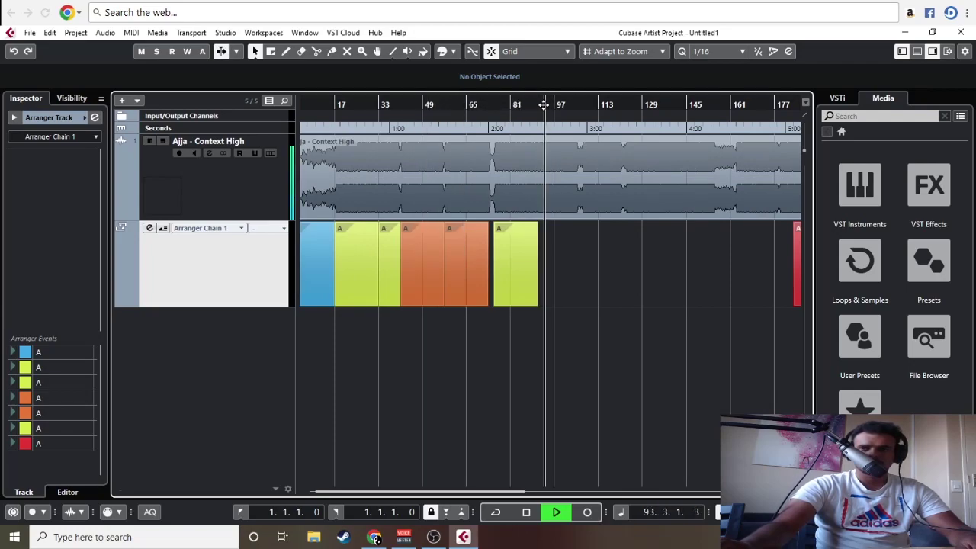
- Stop playback and move the red section back to bar 91, directly after the third yellow section
{"action": "key", "text": "space"}
{"action": "key", "text": "g"}
{"action": "key", "text": "g"}
{"action": "left_click_drag", "start_coordinate": [663, 286], "coordinate": [496, 266]}
{"action": "key", "text": "h"}
{"action": "key", "text": "h"}
{"action": "left_click_drag", "start_coordinate": [619, 277], "coordinate": [581, 265]}
{"action": "key", "text": "g"}
{"action": "key", "text": "g"}
{"action": "key", "text": "g"}
{"action": "left_click", "coordinate": [611, 226]}
{"action": "key", "text": "h"}
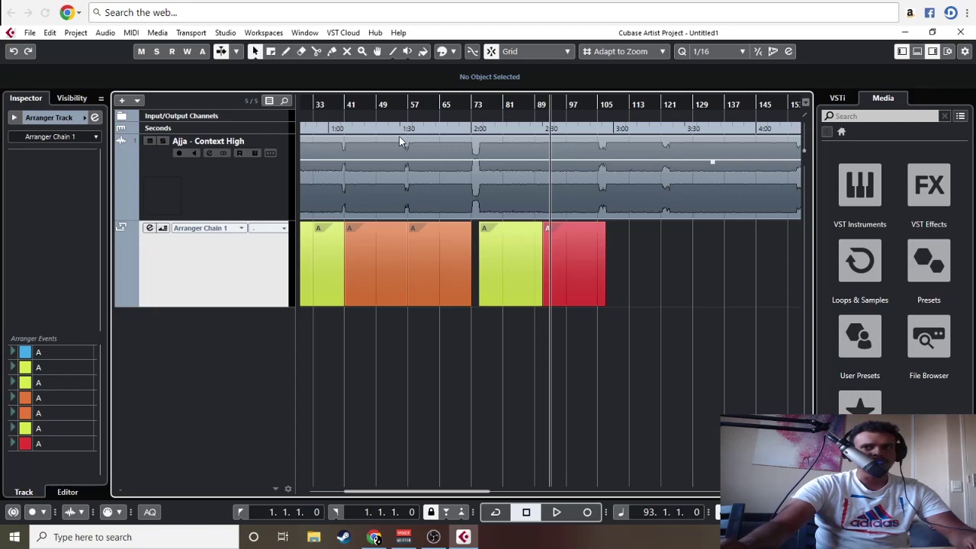
- Compare the sound near the start of the red section with the second orange section at bar 61
{"action": "left_click", "coordinate": [555, 105]}
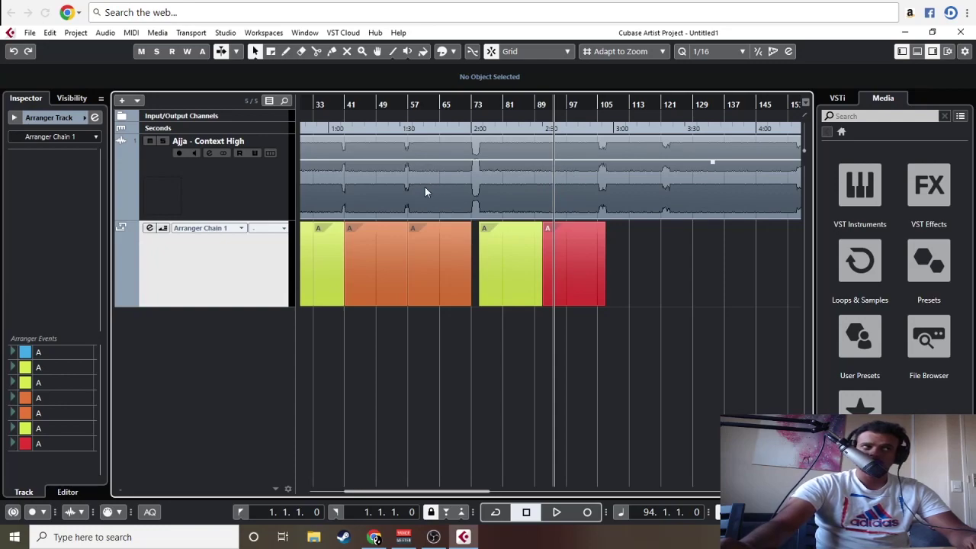
{"action": "left_click", "coordinate": [546, 105]}
{"action": "key", "text": "space"}
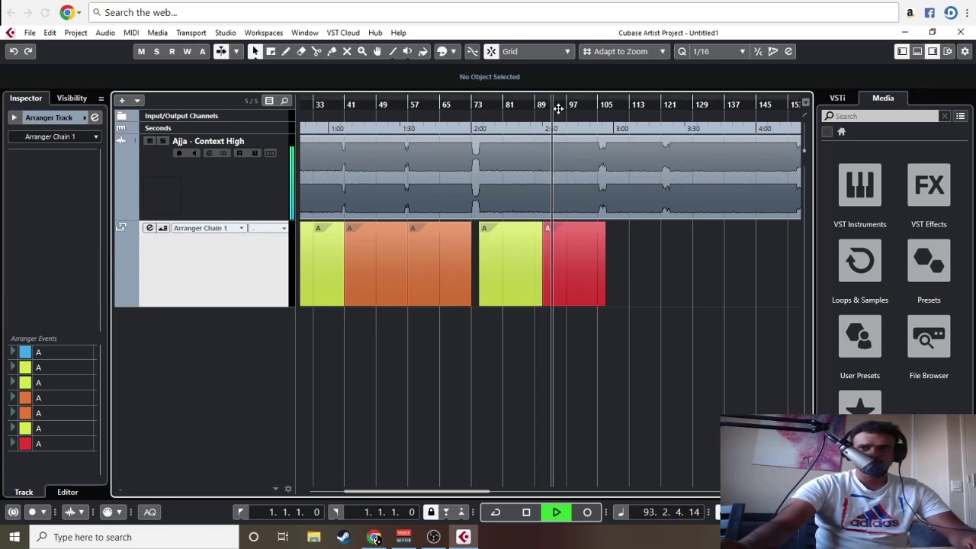
{"action": "left_click", "coordinate": [418, 104]}
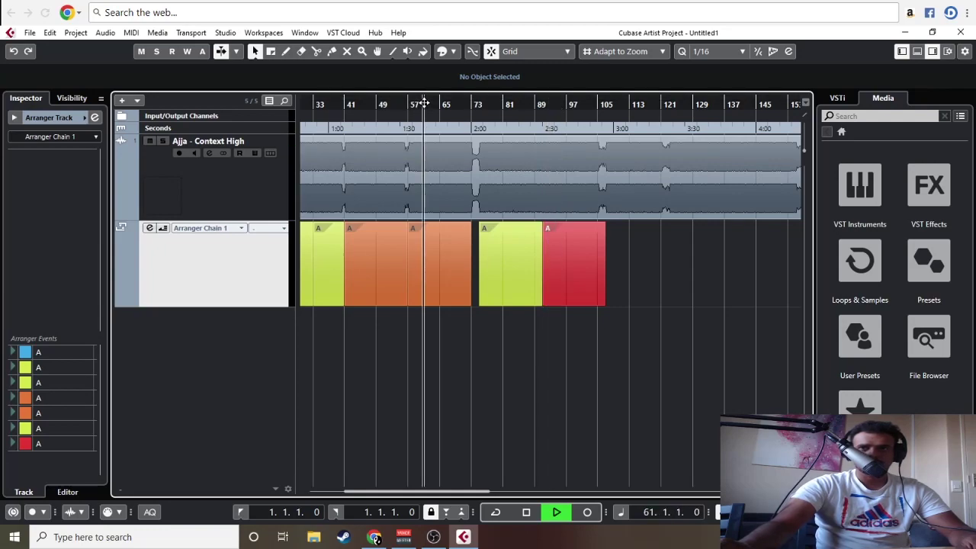
- Compare the sound of the orange sections at bars 49 and 61 with the start of the red section around bar 92
{"action": "left_click", "coordinate": [375, 104]}
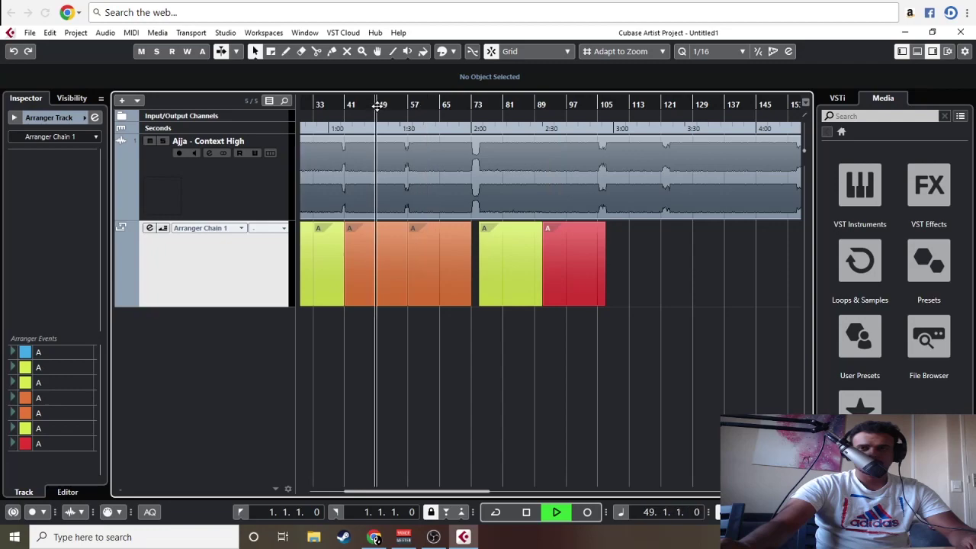
{"action": "left_click", "coordinate": [427, 105]}
{"action": "left_click", "coordinate": [545, 106]}
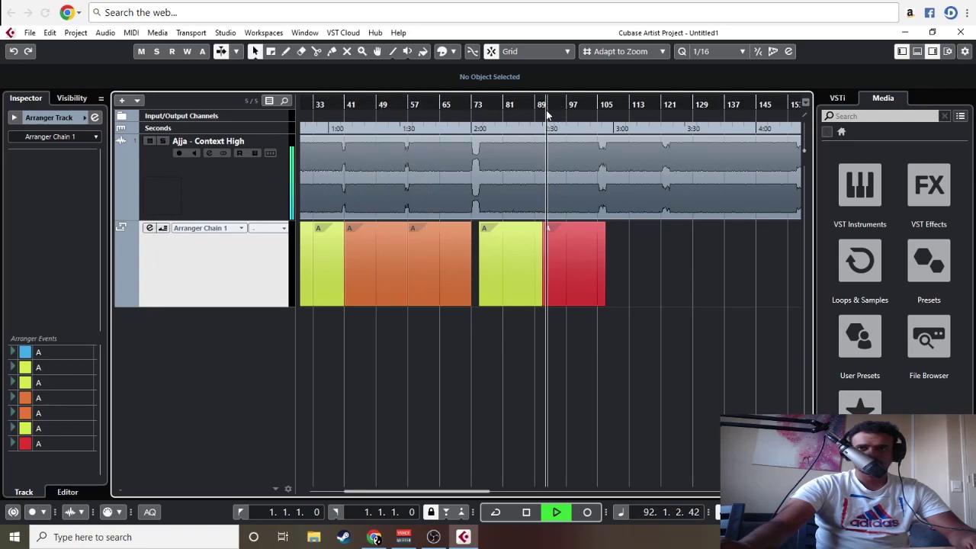
{"action": "key", "text": "space"}
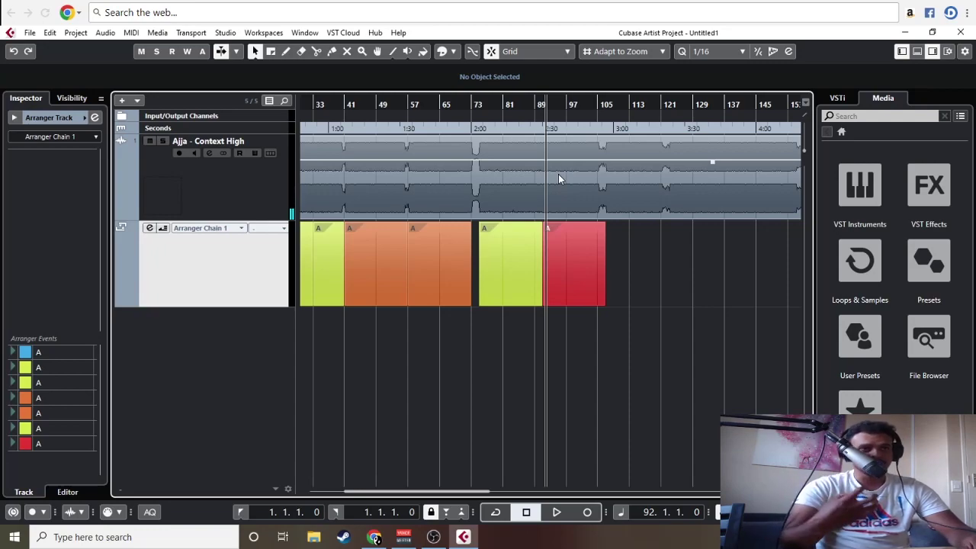
{"action": "key", "text": "space"}
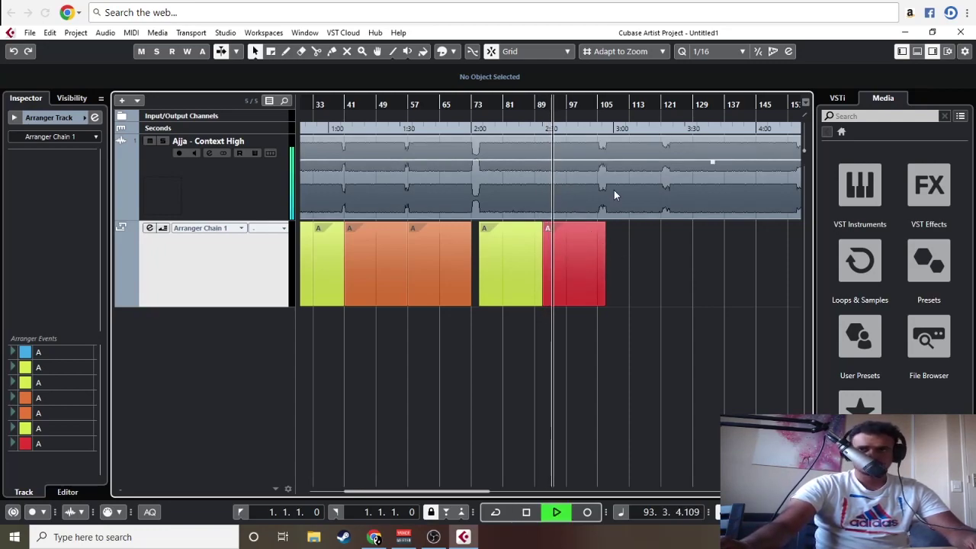
- Play the end of the red section from about bar 103 and place a copy of the section directly after it at bar 107
{"action": "left_click", "coordinate": [590, 106]}
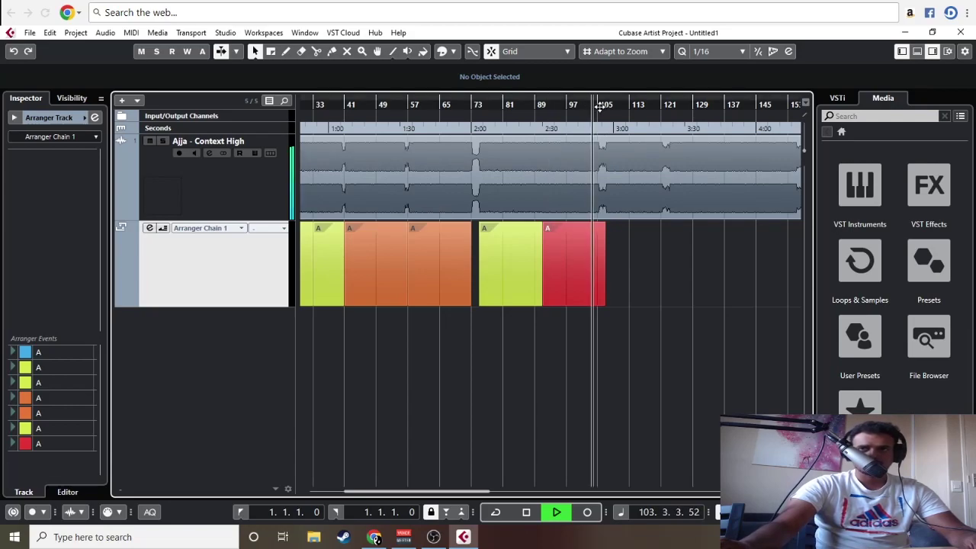
{"action": "scroll", "coordinate": [641, 324], "scroll_direction": "up", "scroll_amount": 5}
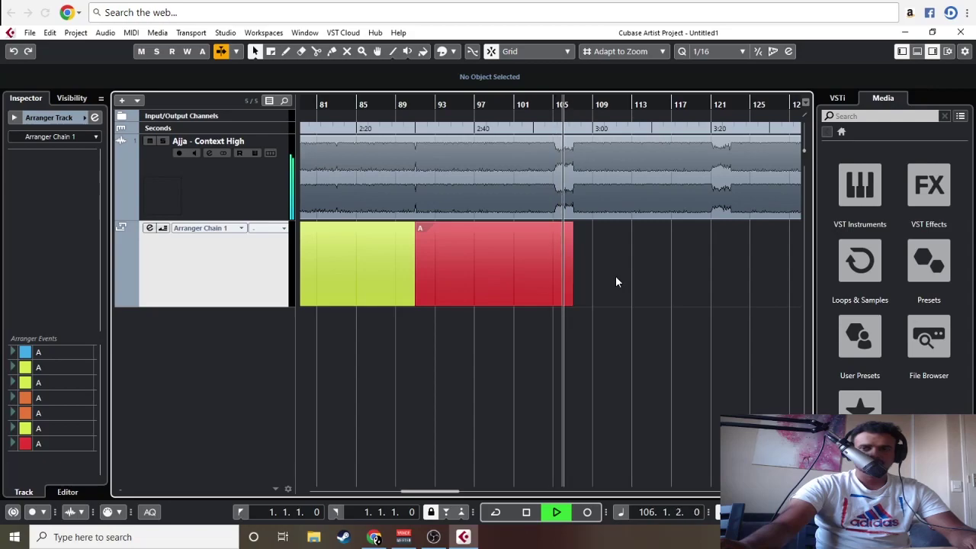
{"action": "key", "text": "g"}
{"action": "key", "text": "g"}
{"action": "key", "text": "g"}
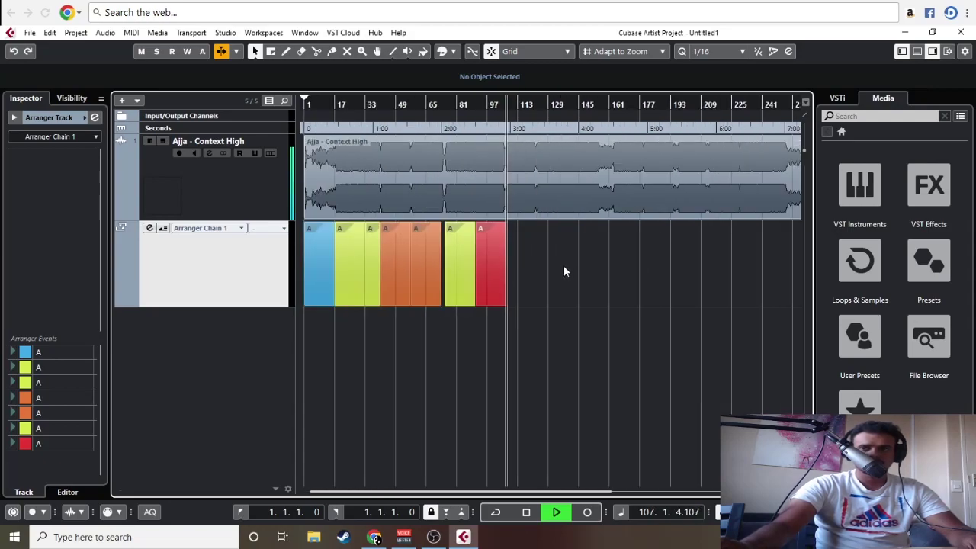
{"action": "key", "text": "h"}
{"action": "key", "text": "h"}
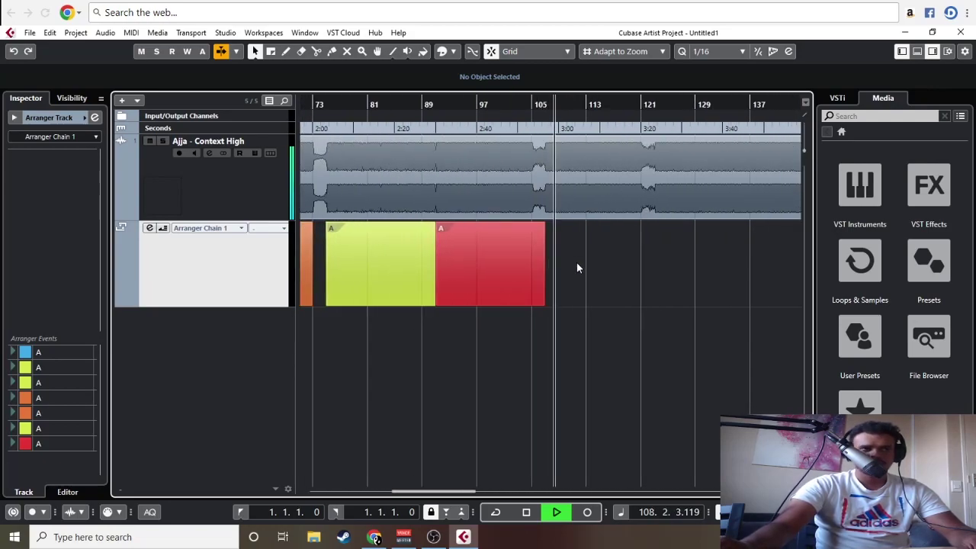
{"action": "left_click_drag", "start_coordinate": [485, 250], "coordinate": [565, 256]}
- Compare the sound of the second orange section around bar 59 with the second red section around bar 108, then stop playback
{"action": "key", "text": "g"}
{"action": "key", "text": "g"}
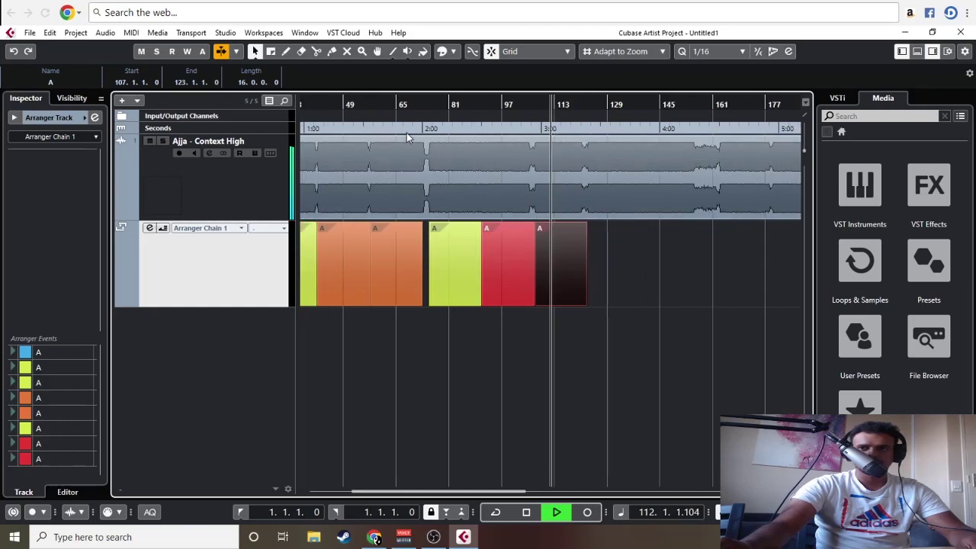
{"action": "key", "text": "space"}
{"action": "left_click", "coordinate": [382, 114]}
{"action": "left_click", "coordinate": [543, 108]}
{"action": "key", "text": "KP_0"}
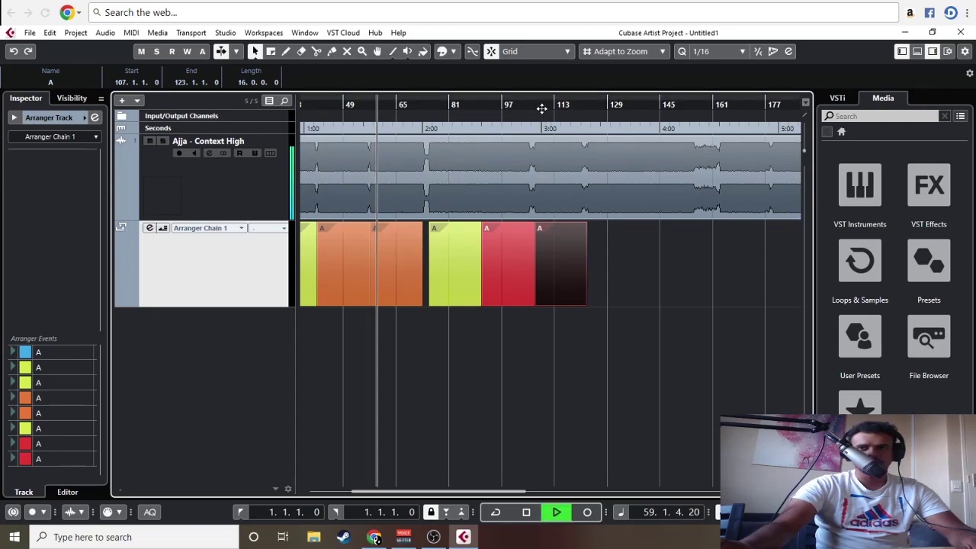
{"action": "left_click", "coordinate": [546, 123]}
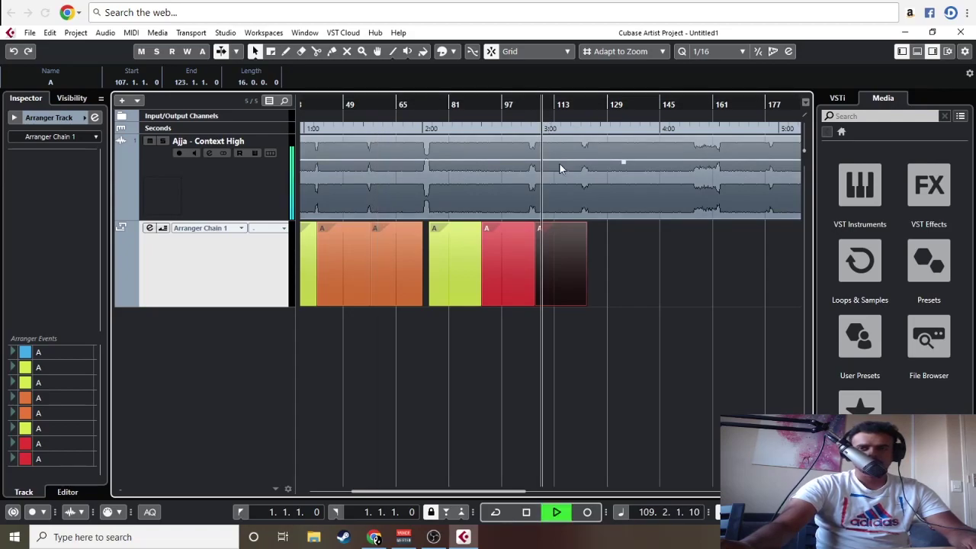
{"action": "left_click", "coordinate": [375, 106]}
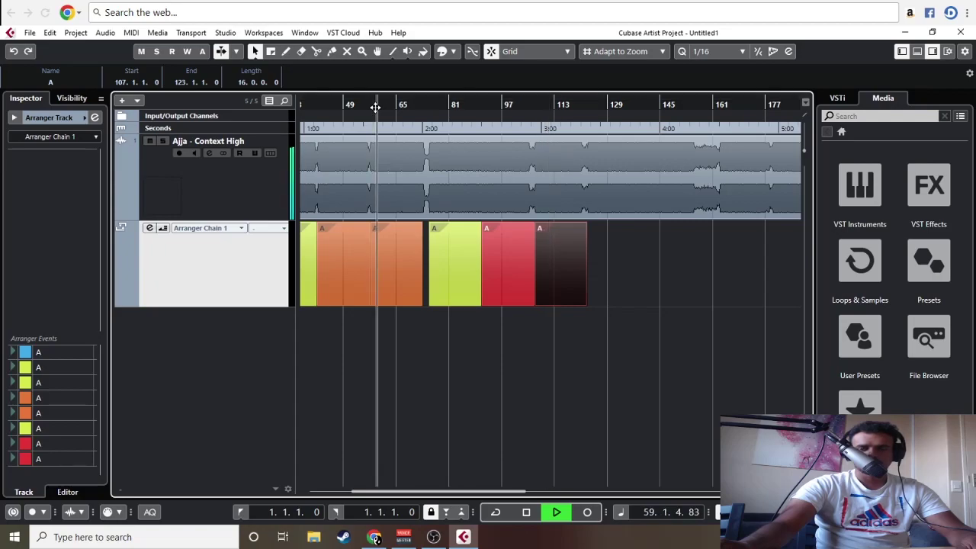
{"action": "left_click", "coordinate": [538, 104]}
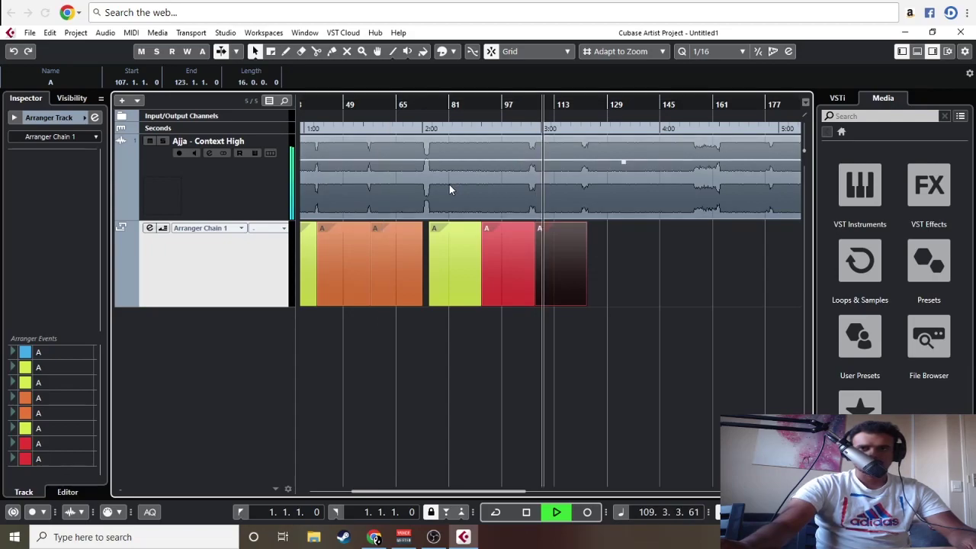
{"action": "key", "text": "space"}
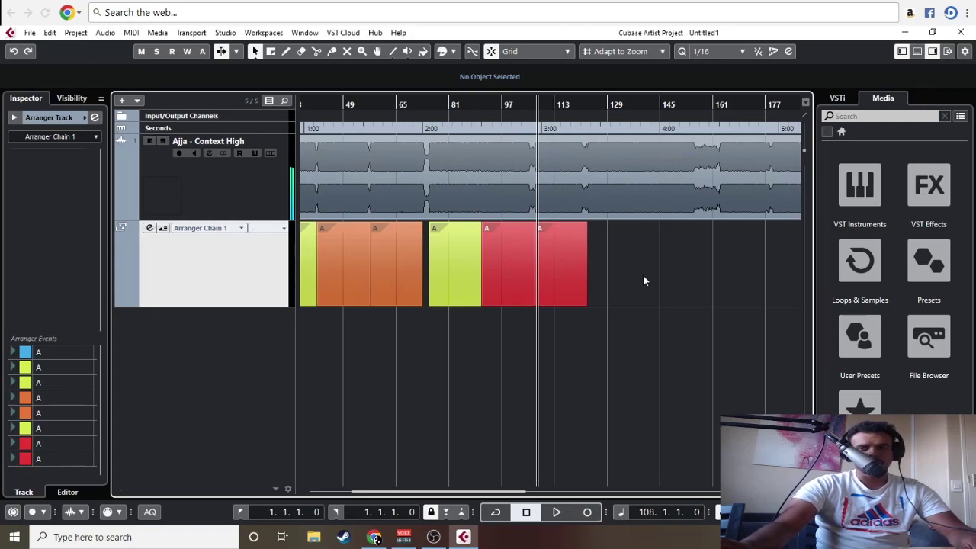
- Play the track from bar 122 to hear the unmarked passage following the second red section
{"action": "left_click_drag", "start_coordinate": [586, 102], "coordinate": [586, 114]}
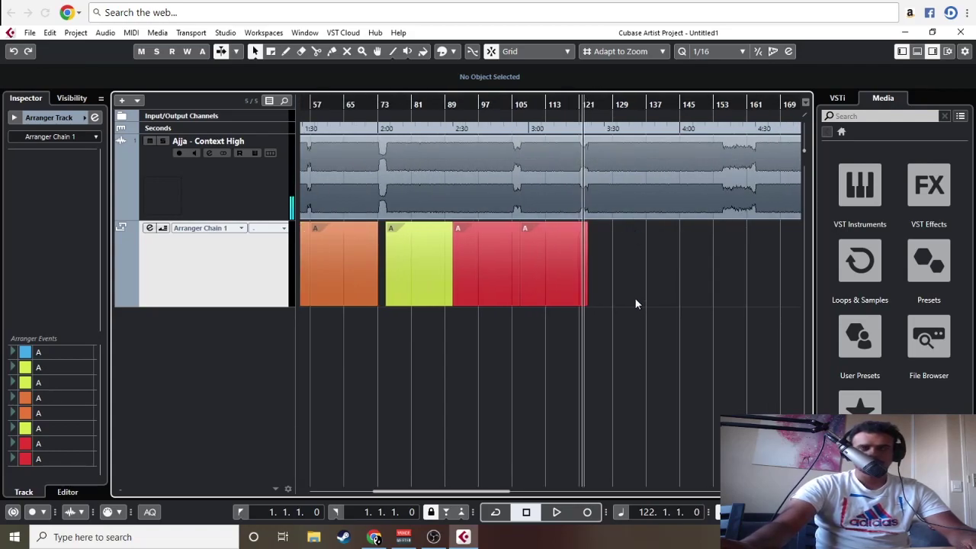
{"action": "key", "text": "g"}
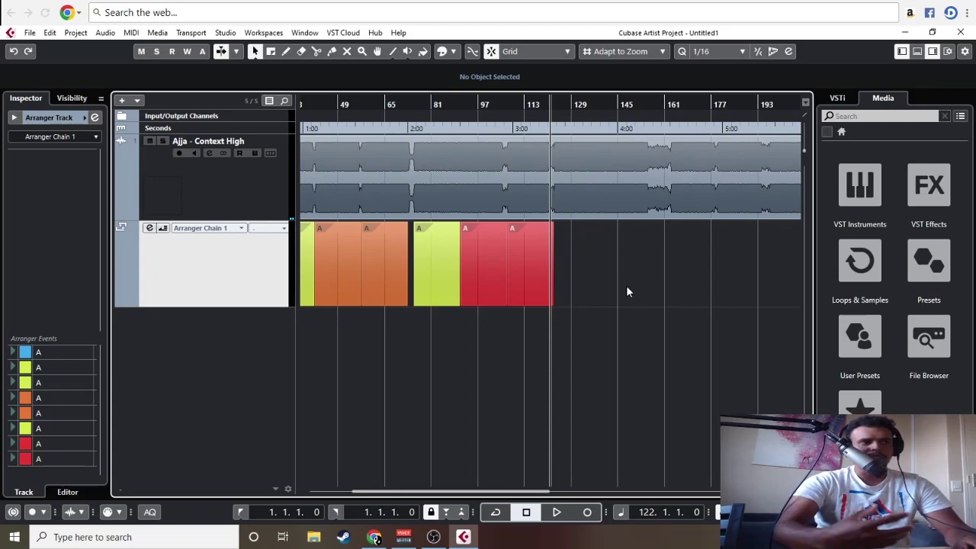
{"action": "key", "text": "space"}
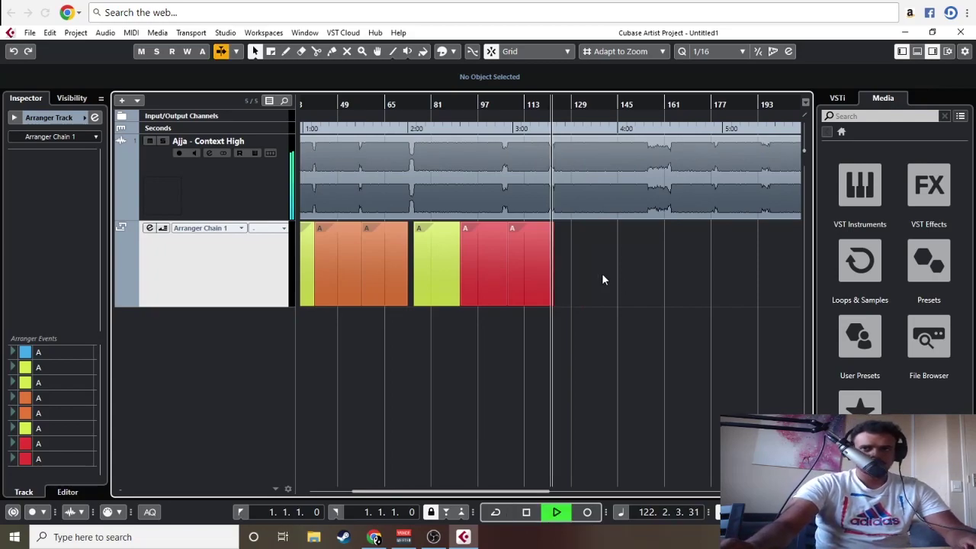
{"action": "key", "text": "h"}
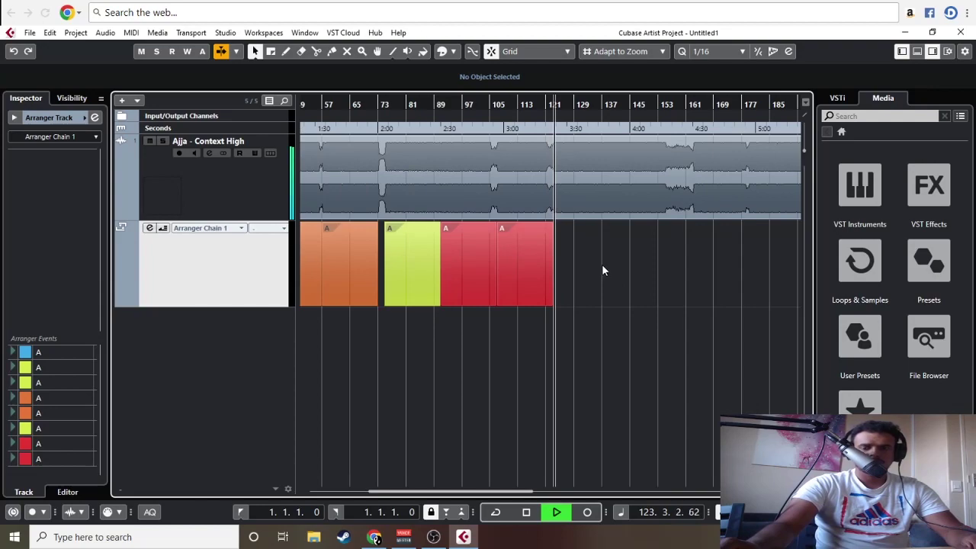
{"action": "key", "text": "g"}
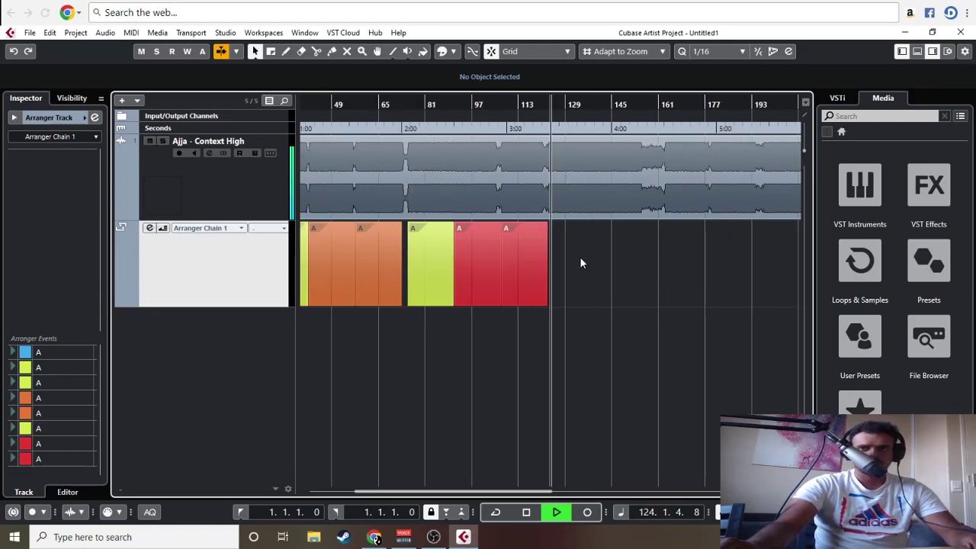
- Compare the second red section around bar 111 with the unmarked passage after it and the first red section at bar 97
{"action": "left_click", "coordinate": [513, 106]}
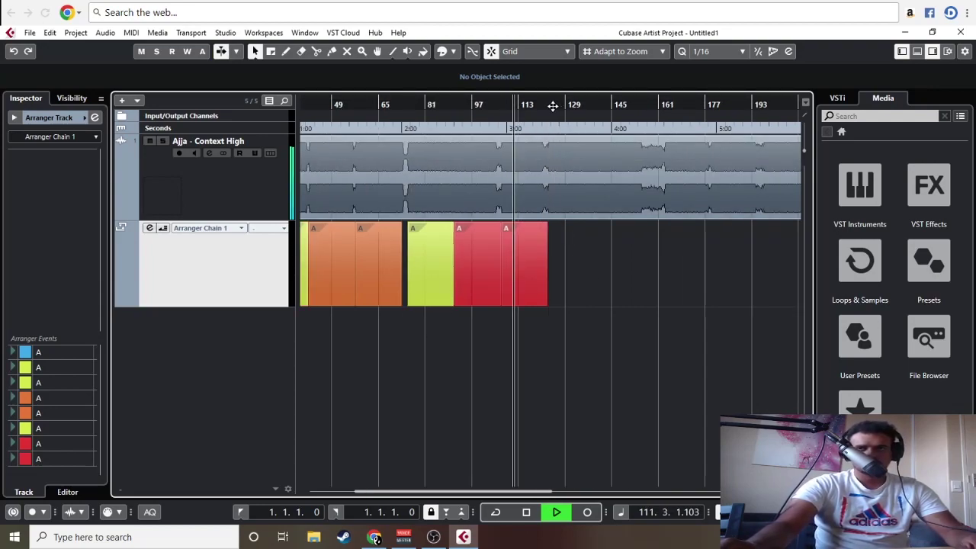
{"action": "left_click", "coordinate": [552, 104]}
{"action": "left_click", "coordinate": [518, 105]}
{"action": "left_click", "coordinate": [472, 105]}
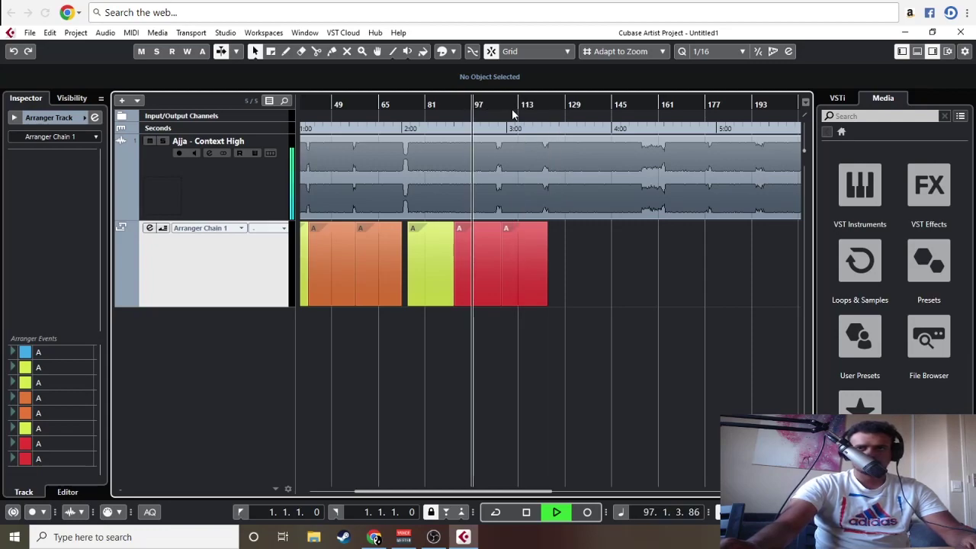
{"action": "key", "text": "space"}
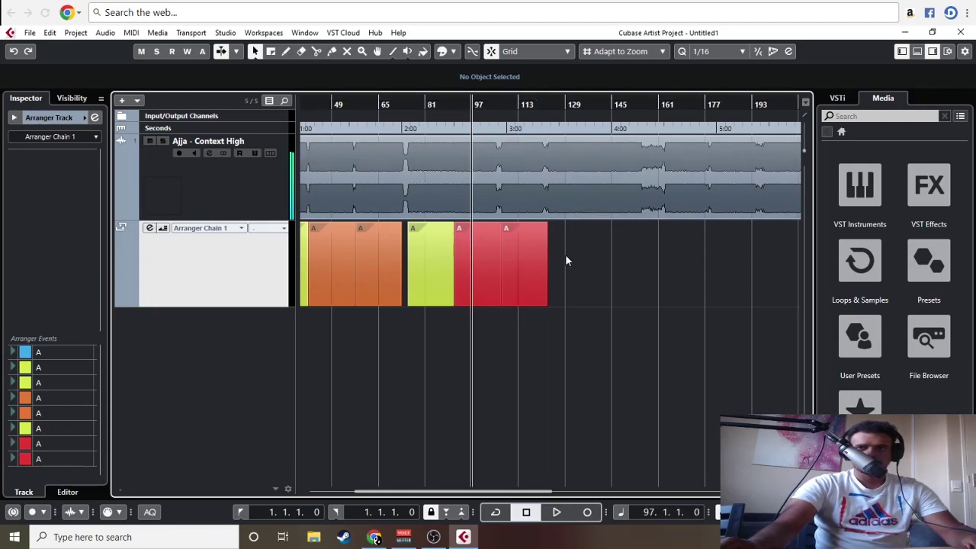
- Shift both red sections so they start at bars 107 and 123, and fill bar 91 with a copy of the orange section
{"action": "left_click_drag", "start_coordinate": [460, 271], "coordinate": [516, 266]}
{"action": "left_click_drag", "start_coordinate": [391, 275], "coordinate": [485, 278]}
{"action": "scroll", "coordinate": [692, 269], "scroll_direction": "up", "scroll_amount": 1}
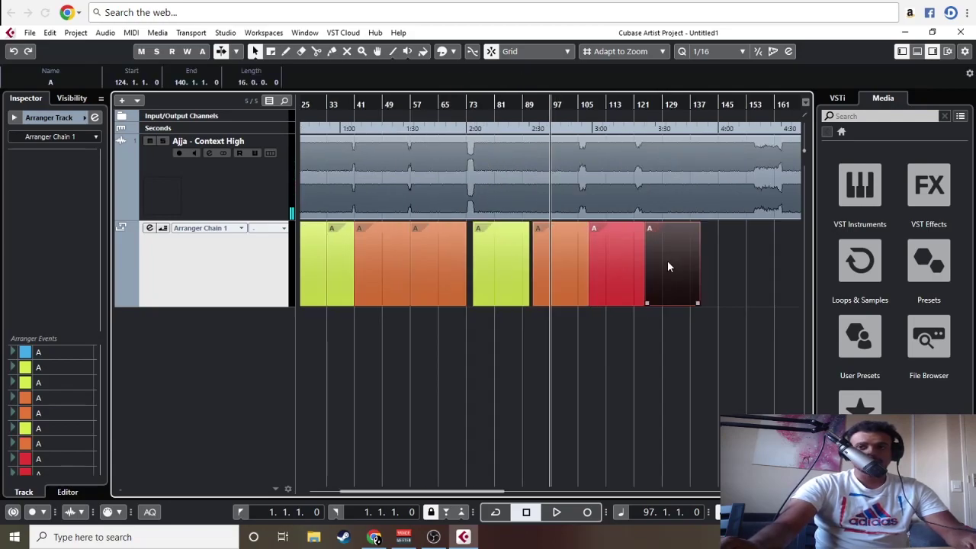
{"action": "left_click_drag", "start_coordinate": [713, 263], "coordinate": [554, 266]}
{"action": "left_click", "coordinate": [582, 341]}
- Listen to the transition from the first red section into the second one at bar 123
{"action": "left_click", "coordinate": [586, 103]}
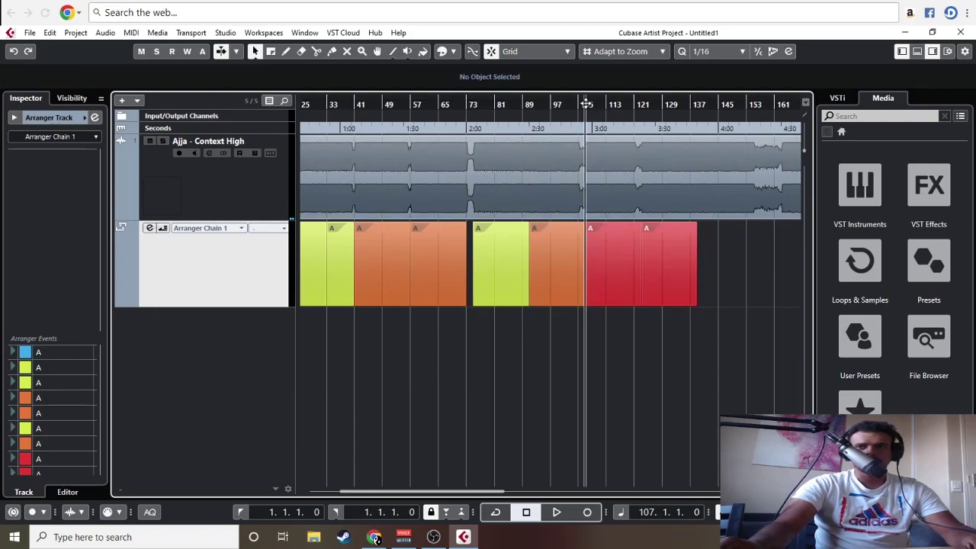
{"action": "left_click", "coordinate": [629, 103]}
{"action": "key", "text": "space"}
{"action": "key", "text": "f"}
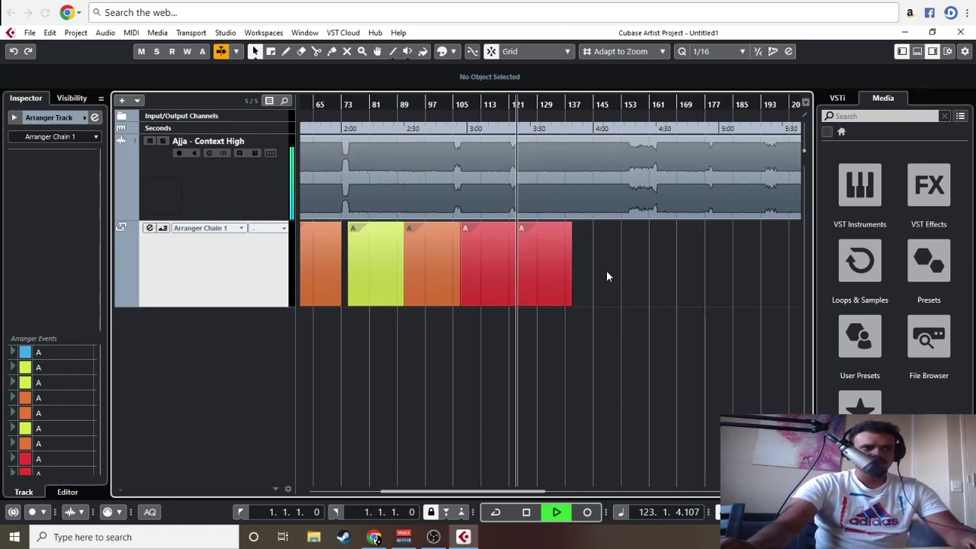
{"action": "key", "text": "h"}
{"action": "key", "text": "h"}
{"action": "key", "text": "h"}
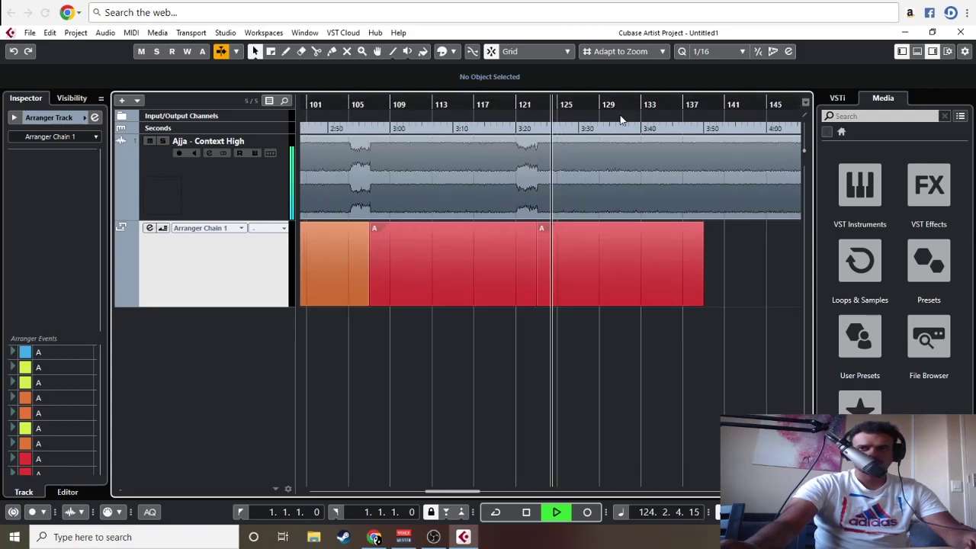
- Listen to the second red section around bar 129 and to the unmarked passage starting at bar 139
{"action": "left_click_drag", "start_coordinate": [622, 119], "coordinate": [584, 102]}
{"action": "left_click", "coordinate": [581, 102]}
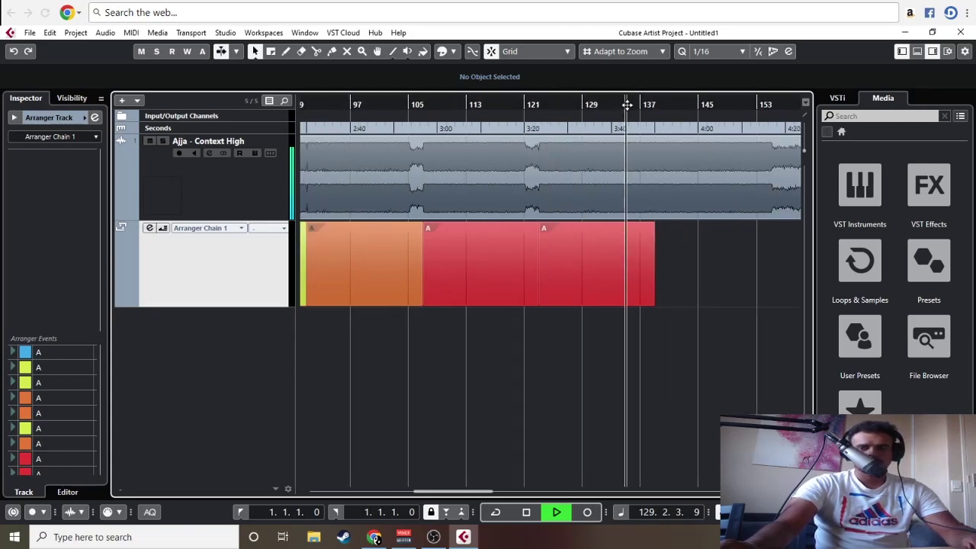
{"action": "left_click", "coordinate": [654, 104]}
{"action": "key", "text": "g"}
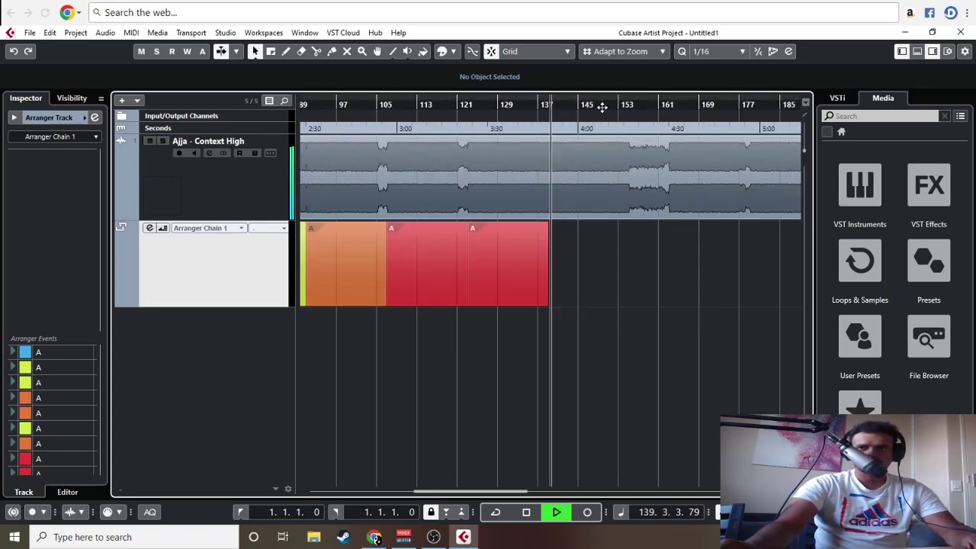
{"action": "left_click", "coordinate": [534, 264]}
{"action": "key", "text": "ctrl+d"}
{"action": "left_click", "coordinate": [725, 314]}
{"action": "left_click", "coordinate": [603, 270]}
{"action": "key", "text": "Delete"}
- Place a copy of the orange section at bar 139, directly after the second red section, and stop playback
{"action": "left_click_drag", "start_coordinate": [383, 267], "coordinate": [604, 265]}
{"action": "left_click", "coordinate": [663, 267]}
{"action": "key", "text": "space"}
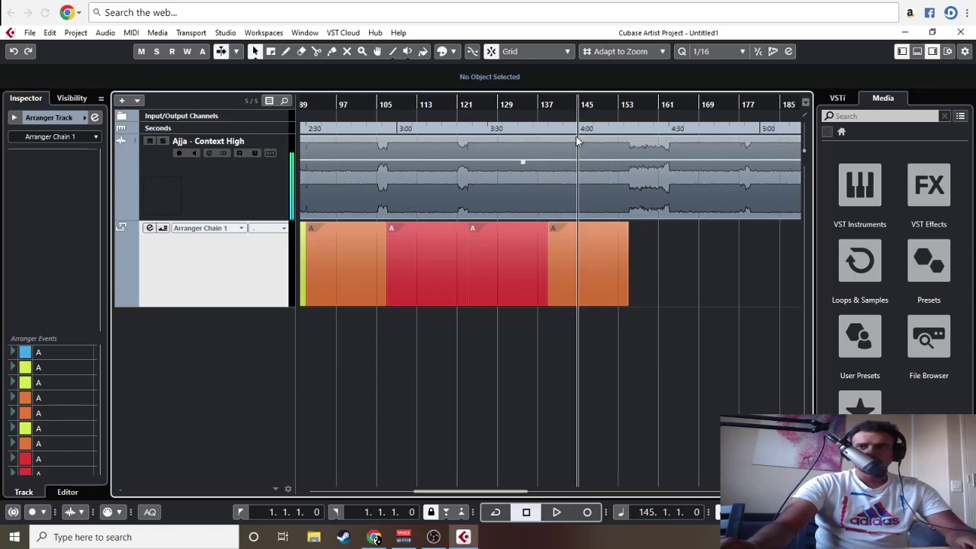
- Listen from bar 136 into the new orange section, and to the end of that section around bar 153
{"action": "left_click", "coordinate": [568, 107]}
{"action": "left_click", "coordinate": [625, 241]}
{"action": "mouse_move", "coordinate": [527, 107]}
{"action": "left_mouse_down"}
{"action": "mouse_move", "coordinate": [577, 114]}
{"action": "mouse_move", "coordinate": [530, 116]}
{"action": "left_mouse_up"}
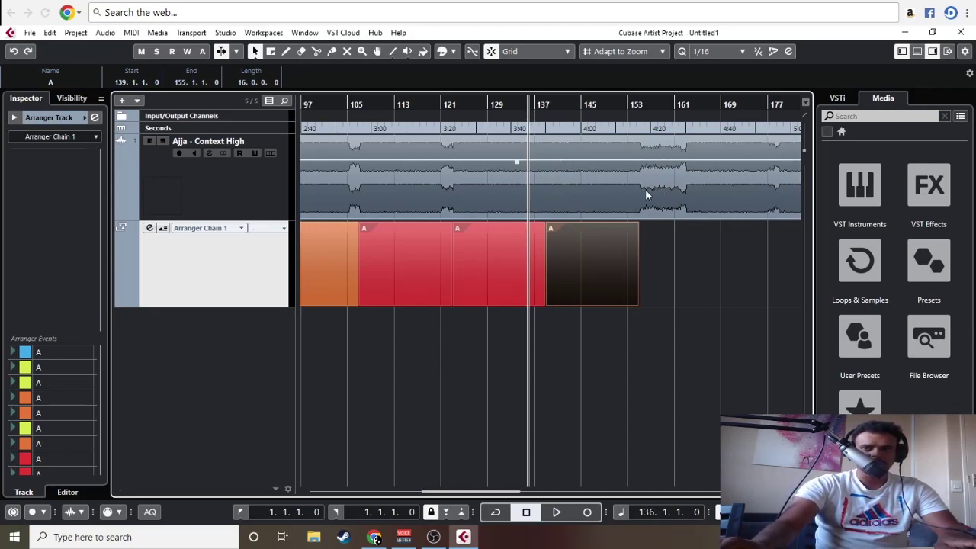
{"action": "left_click", "coordinate": [696, 288]}
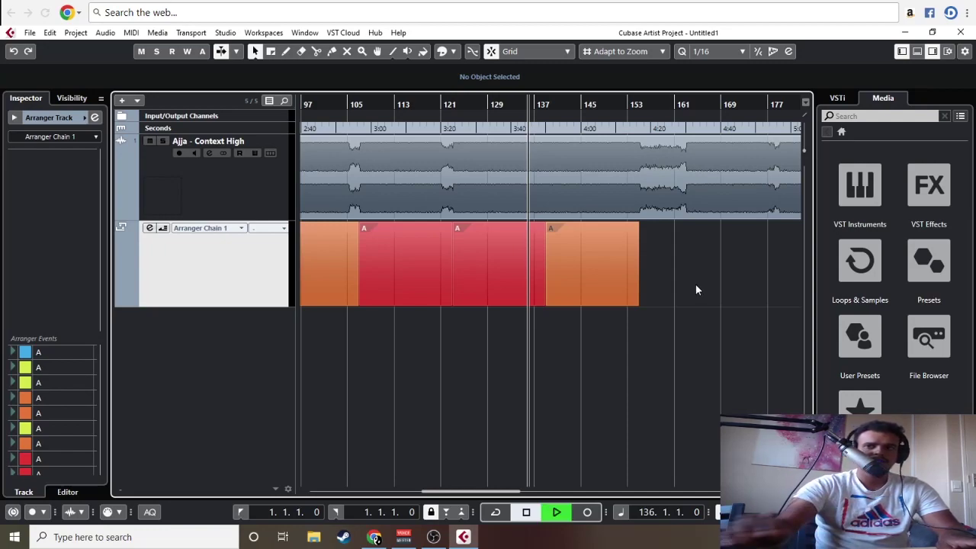
{"action": "key", "text": "space"}
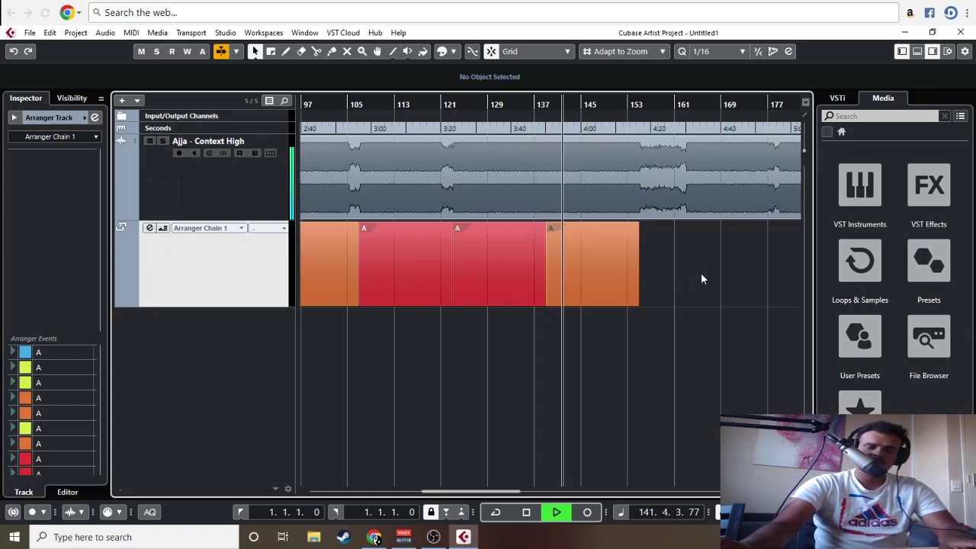
{"action": "left_click", "coordinate": [627, 111]}
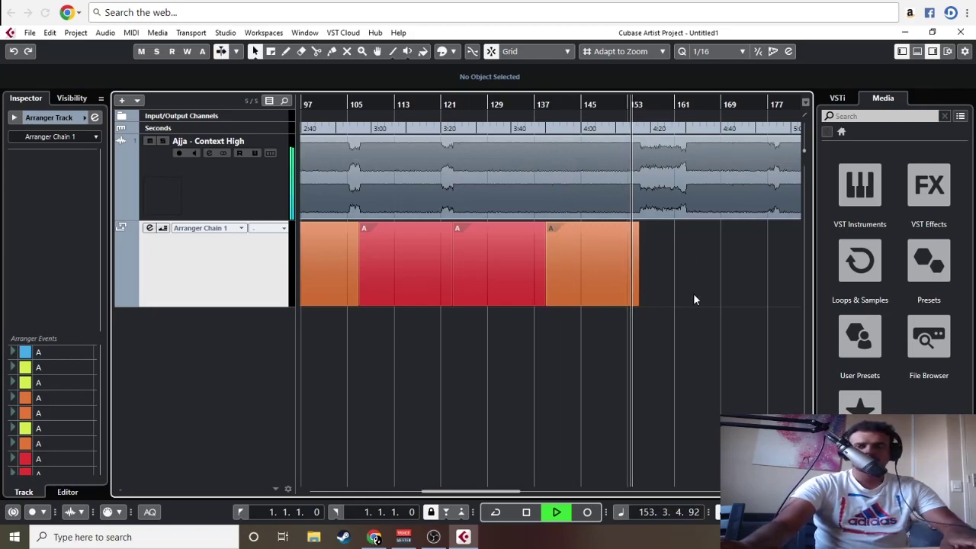
- Place a copy of the blue intro section at bar 157, after the last orange section
{"action": "key", "text": "g"}
{"action": "key", "text": "g"}
{"action": "key", "text": "g"}
{"action": "left_click_drag", "start_coordinate": [310, 272], "coordinate": [542, 272]}
{"action": "key", "text": "g"}
{"action": "key", "text": "g"}
{"action": "left_click_drag", "start_coordinate": [319, 263], "coordinate": [528, 253]}
- Colour the copied section at bar 157 green and stop playback
{"action": "left_click", "coordinate": [442, 51]}
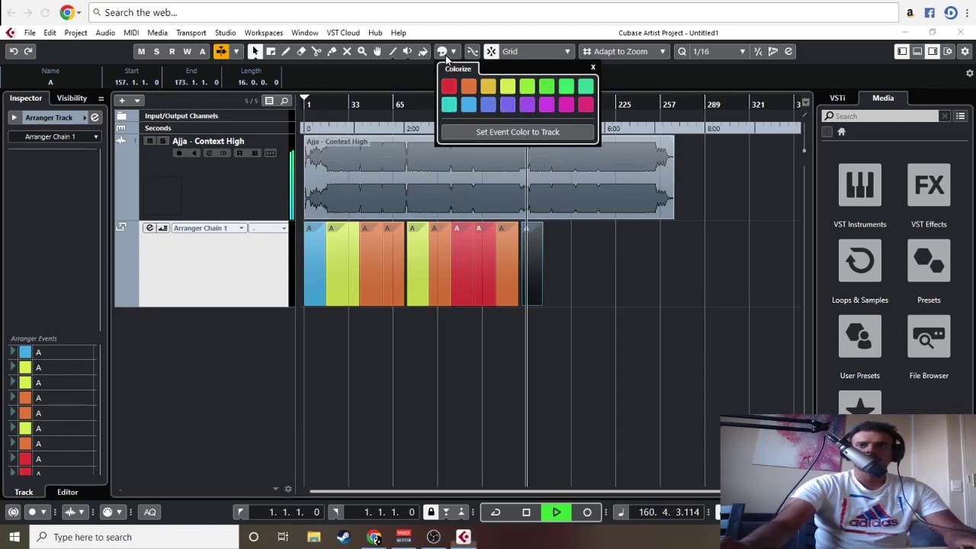
{"action": "left_click", "coordinate": [546, 86]}
{"action": "key", "text": "space"}
{"action": "key", "text": "h"}
{"action": "key", "text": "h"}
{"action": "key", "text": "h"}
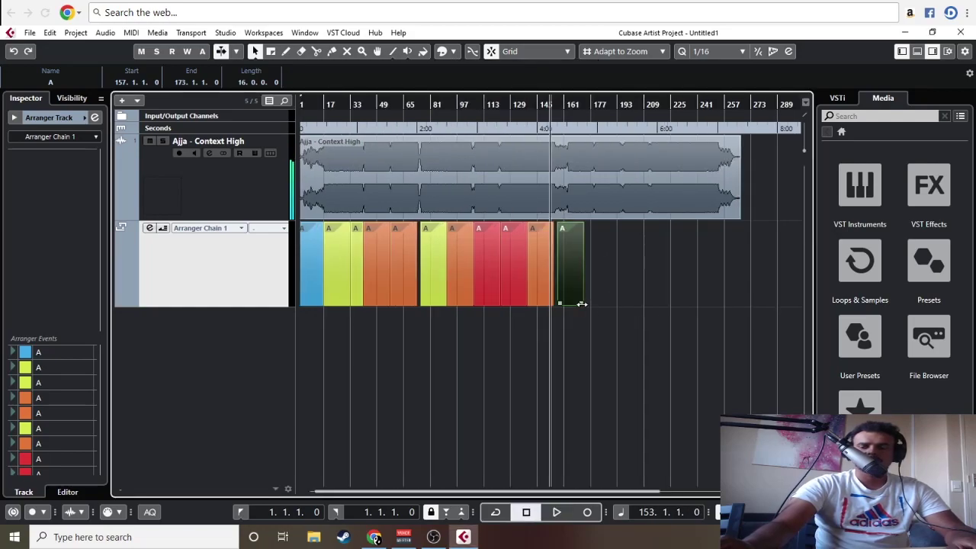
- Move the green section to bar 155 and shorten it to 8 bars so it ends at bar 163
{"action": "left_click", "coordinate": [581, 289]}
{"action": "left_click_drag", "start_coordinate": [621, 286], "coordinate": [595, 284]}
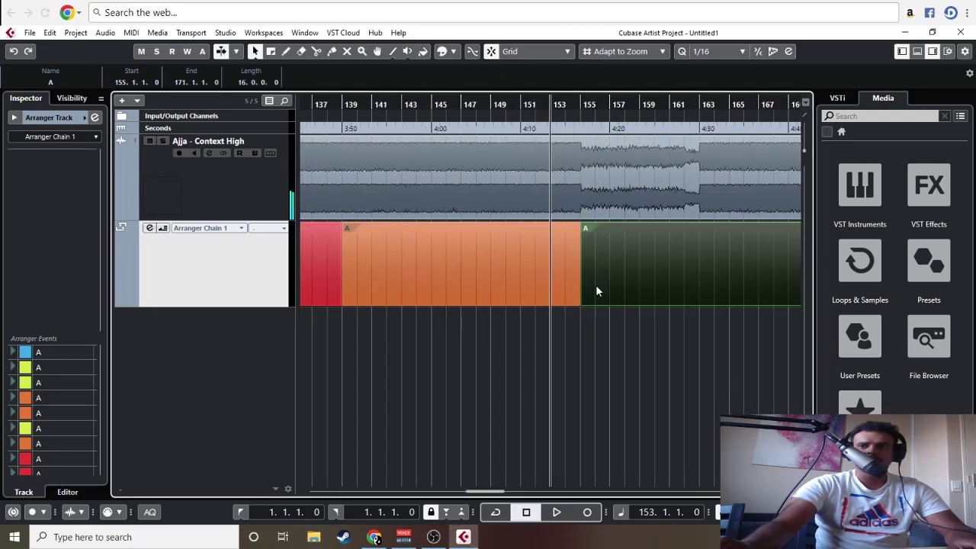
{"action": "key", "text": "g"}
{"action": "left_click_drag", "start_coordinate": [702, 311], "coordinate": [640, 305]}
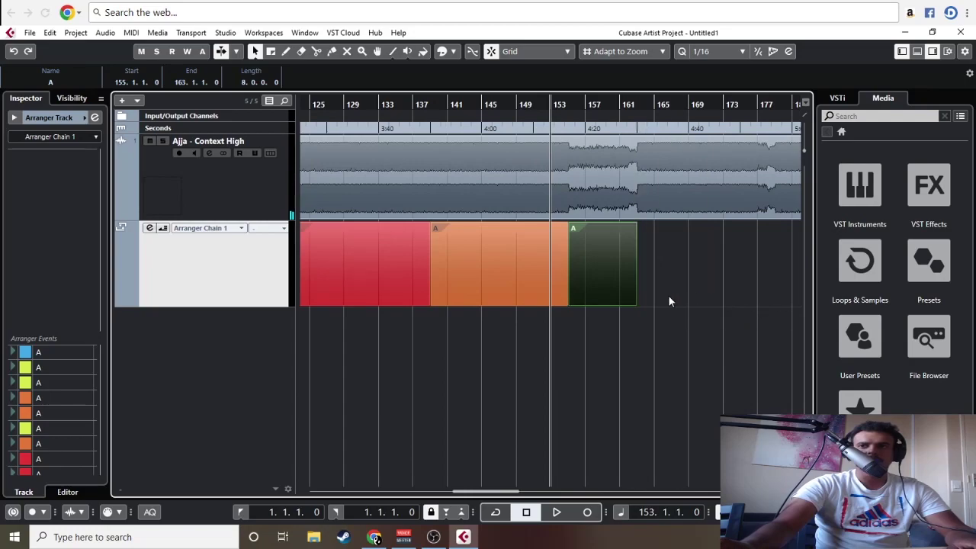
{"action": "left_click", "coordinate": [694, 295]}
- Listen from bar 155 through the green section and past its end at bar 163
{"action": "key", "text": "g"}
{"action": "key", "text": "g"}
{"action": "key", "text": "g"}
{"action": "key", "text": "g"}
{"action": "key", "text": "g"}
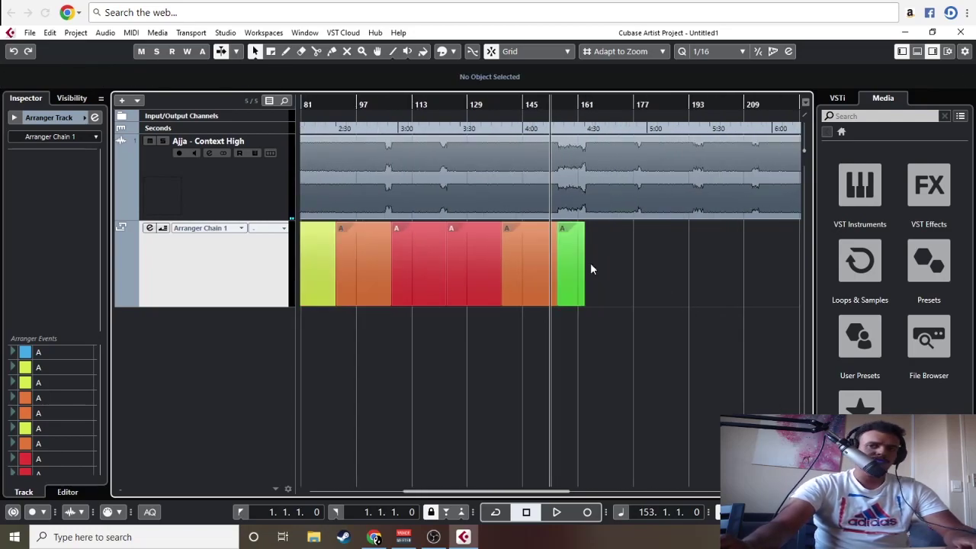
{"action": "left_click_drag", "start_coordinate": [317, 107], "coordinate": [331, 151]}
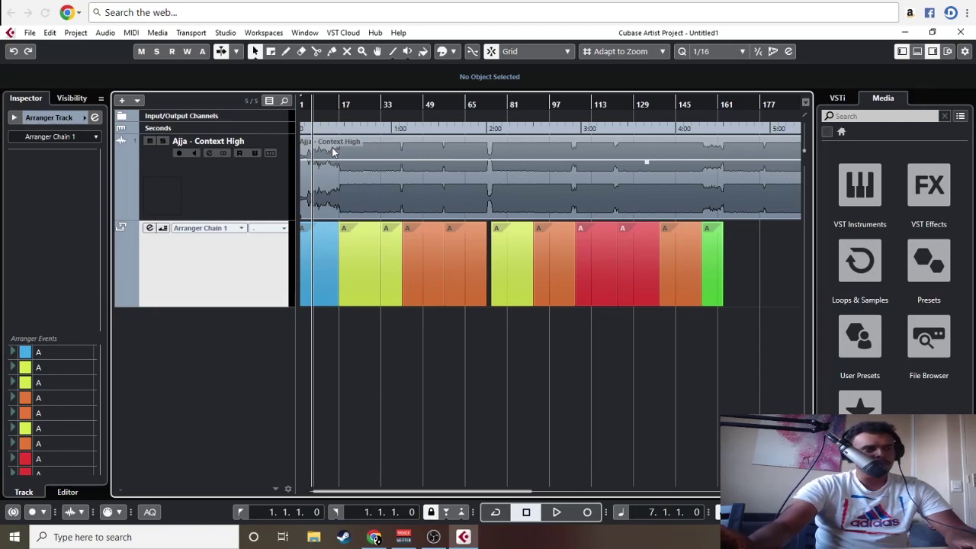
{"action": "left_click", "coordinate": [701, 107]}
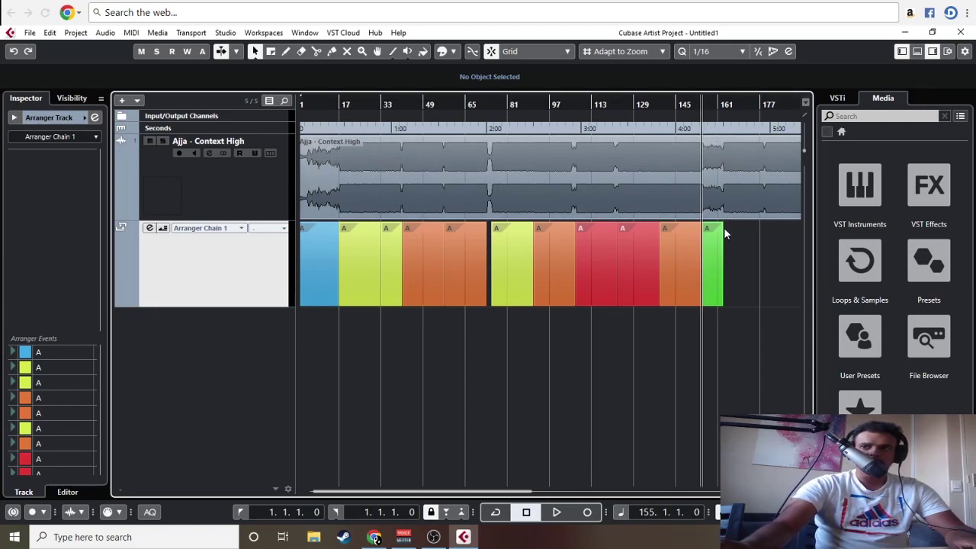
{"action": "key", "text": "space"}
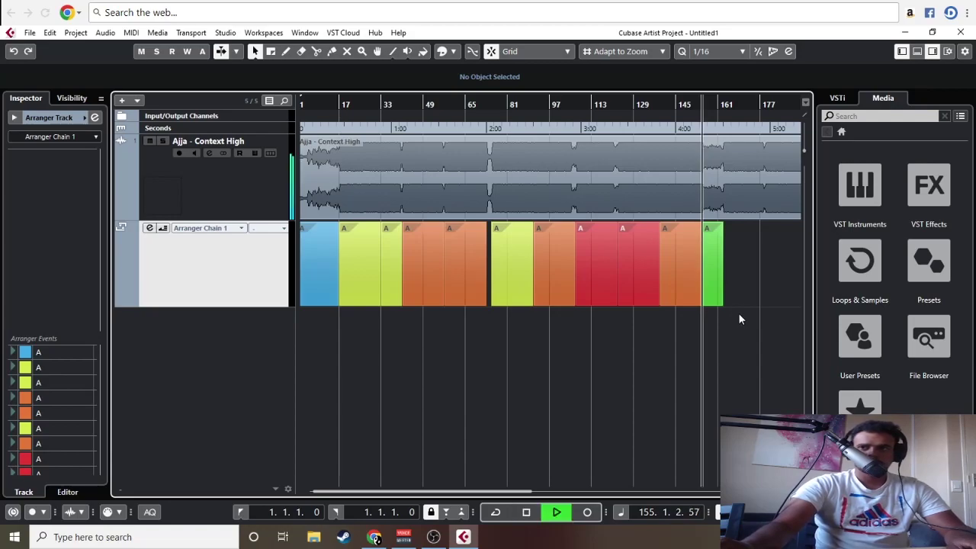
{"action": "scroll", "coordinate": [751, 305], "scroll_direction": "down", "scroll_amount": 3, "text": "ctrl"}
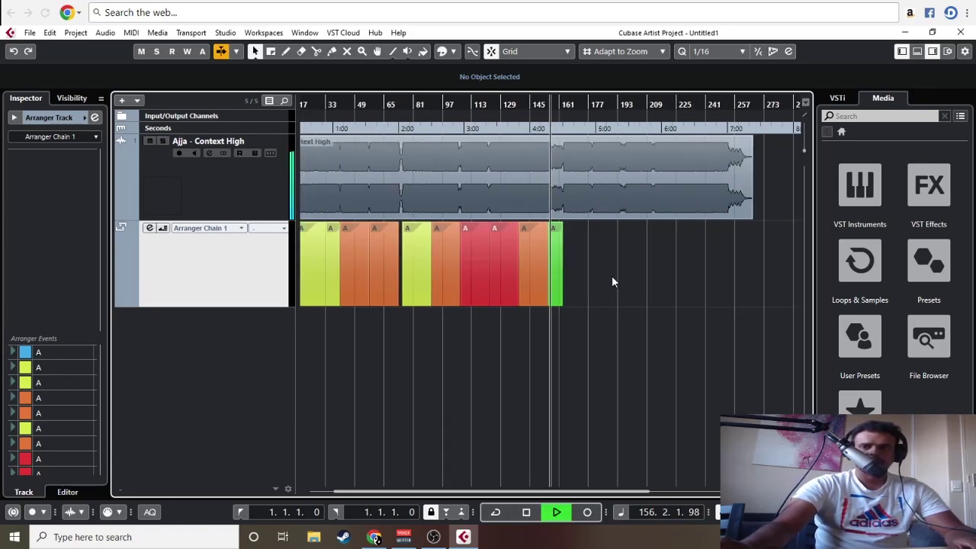
{"action": "scroll", "coordinate": [613, 280], "scroll_direction": "up", "scroll_amount": 2}
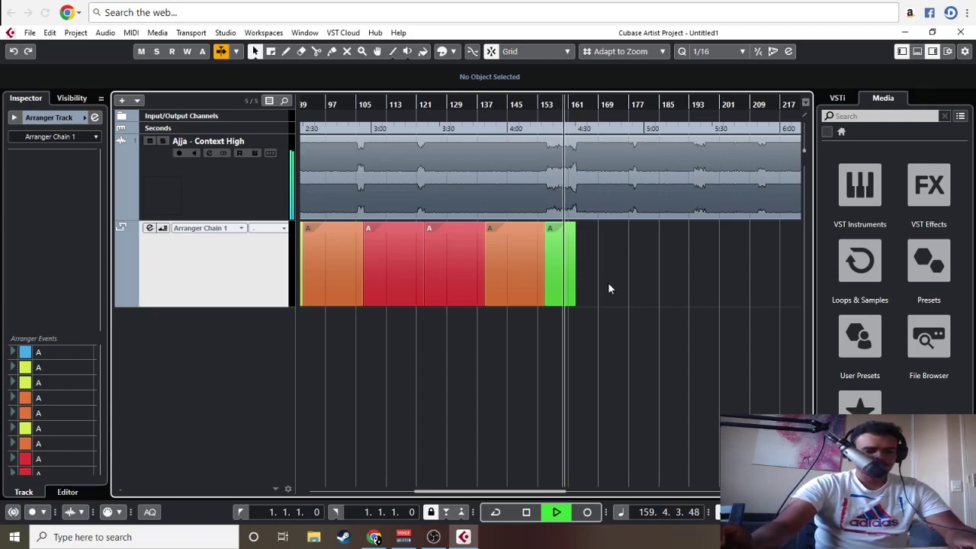
{"action": "scroll", "coordinate": [608, 282], "scroll_direction": "up", "scroll_amount": 2}
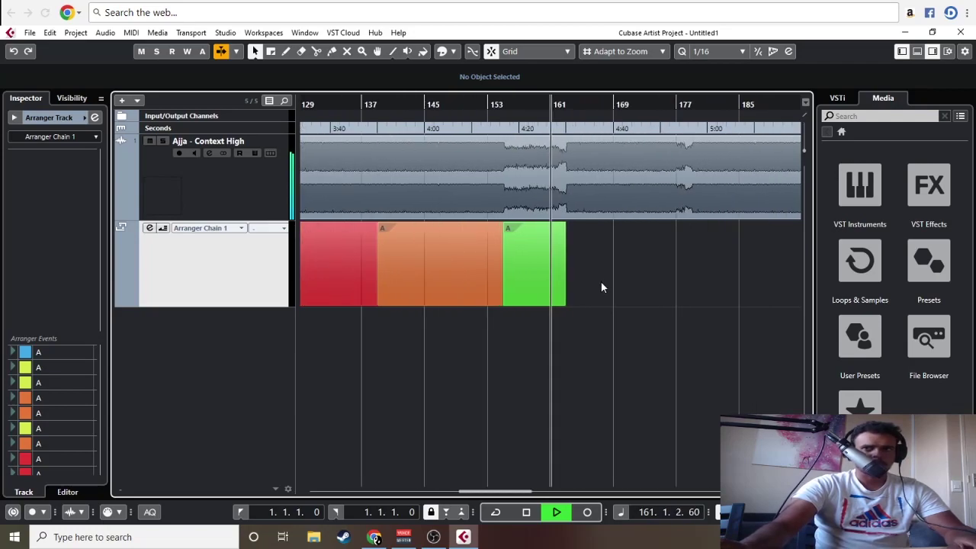
{"action": "scroll", "coordinate": [602, 282], "scroll_direction": "up", "scroll_amount": 2}
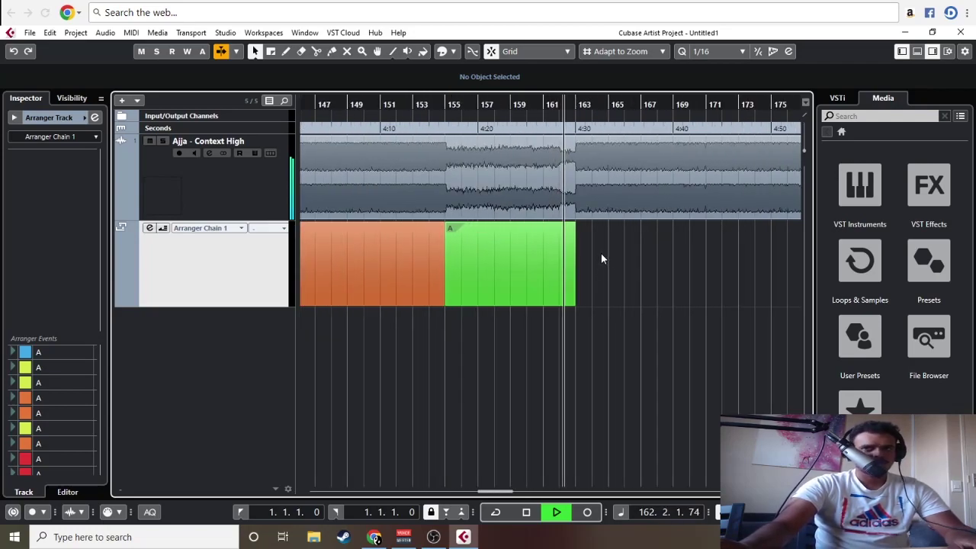
{"action": "scroll", "coordinate": [602, 263], "scroll_direction": "down", "scroll_amount": 5}
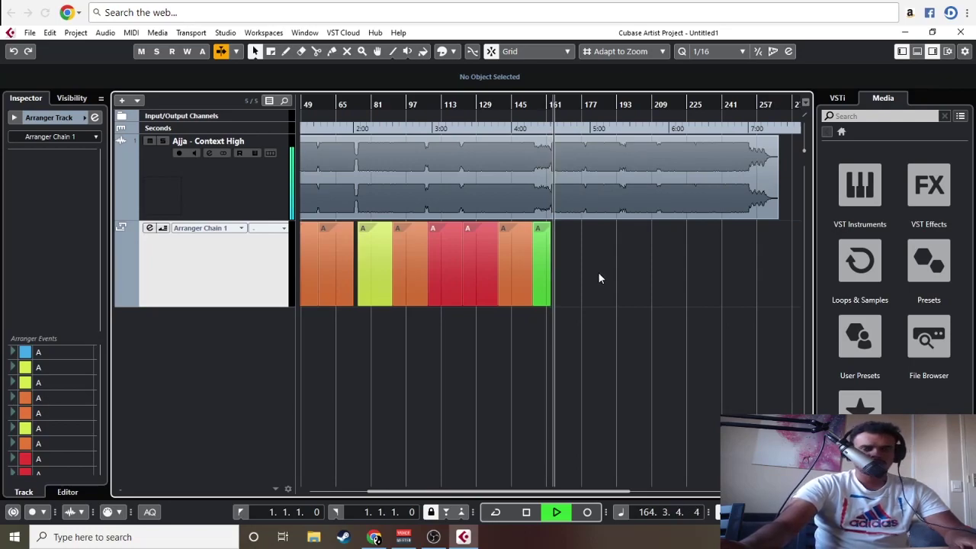
{"action": "scroll", "coordinate": [599, 272], "scroll_direction": "up", "scroll_amount": 3}
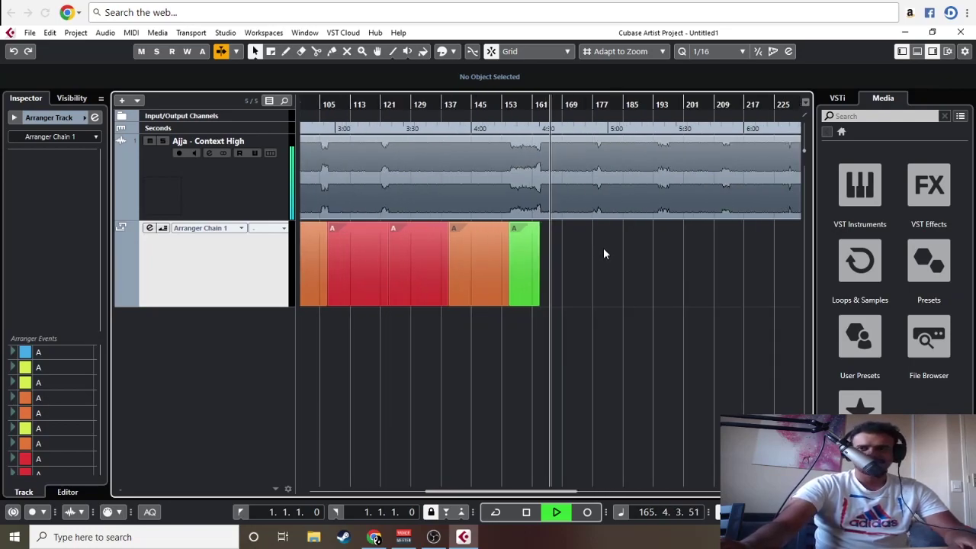
- Place copies of a yellow section and its following orange section at bar 163, directly after the green section
{"action": "scroll", "coordinate": [602, 244], "scroll_direction": "up", "scroll_amount": 1}
{"action": "left_click", "coordinate": [620, 104]}
{"action": "scroll", "coordinate": [547, 273], "scroll_direction": "down", "scroll_amount": 4}
{"action": "left_click", "coordinate": [341, 297]}
{"action": "left_click_drag", "start_coordinate": [342, 292], "coordinate": [541, 270]}
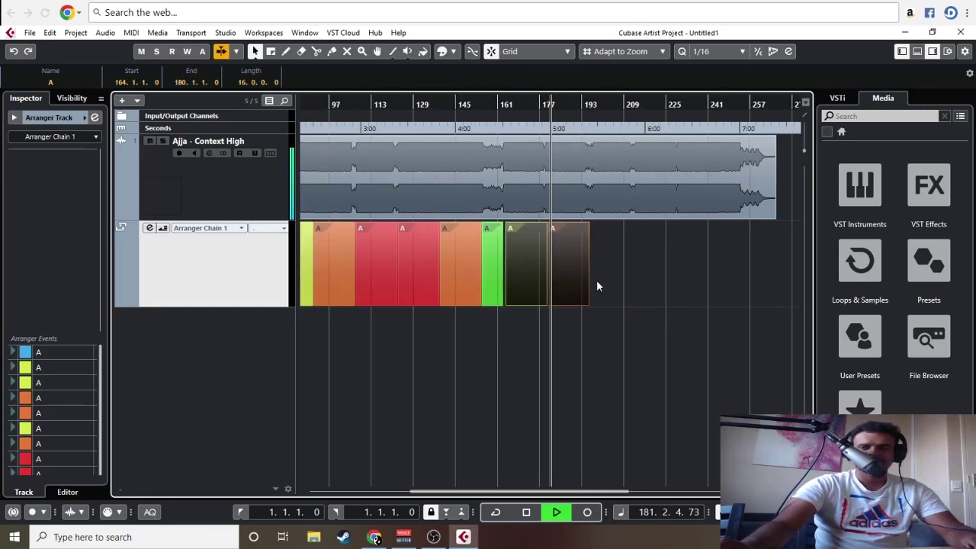
{"action": "scroll", "coordinate": [533, 278], "scroll_direction": "up", "scroll_amount": 5}
{"action": "key", "text": "ctrl+Left"}
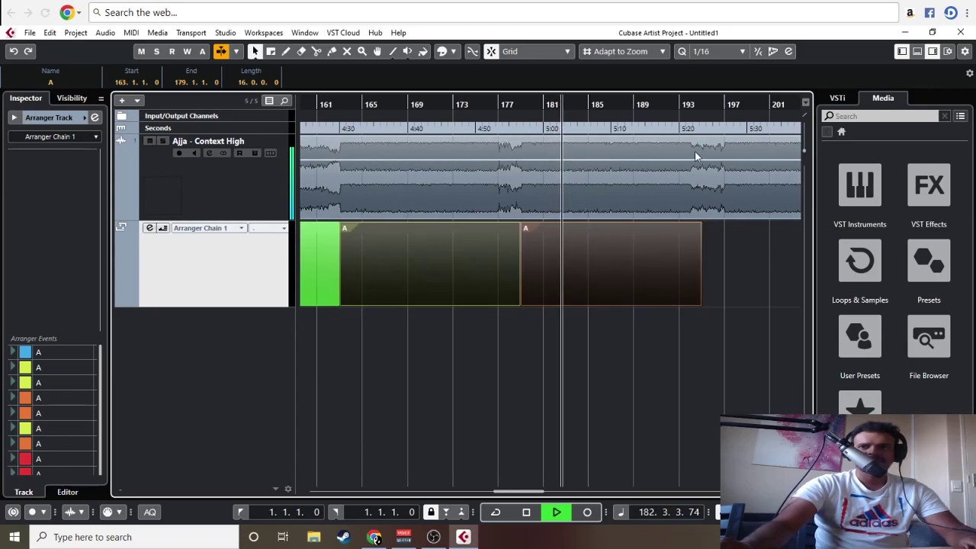
{"action": "left_click", "coordinate": [740, 295]}
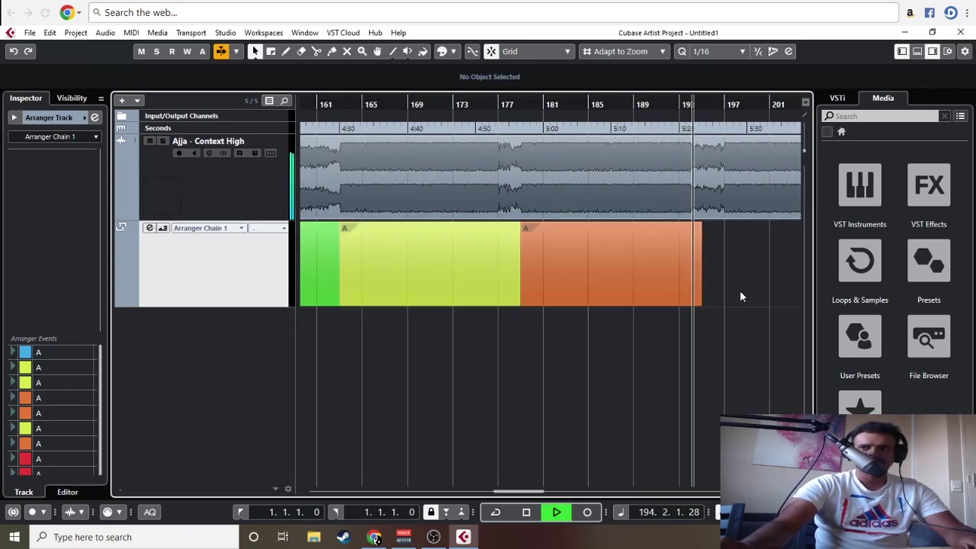
- Listen to the passages around bars 188 and 197 near the end of the new orange section, and stop playback
{"action": "left_click", "coordinate": [728, 114]}
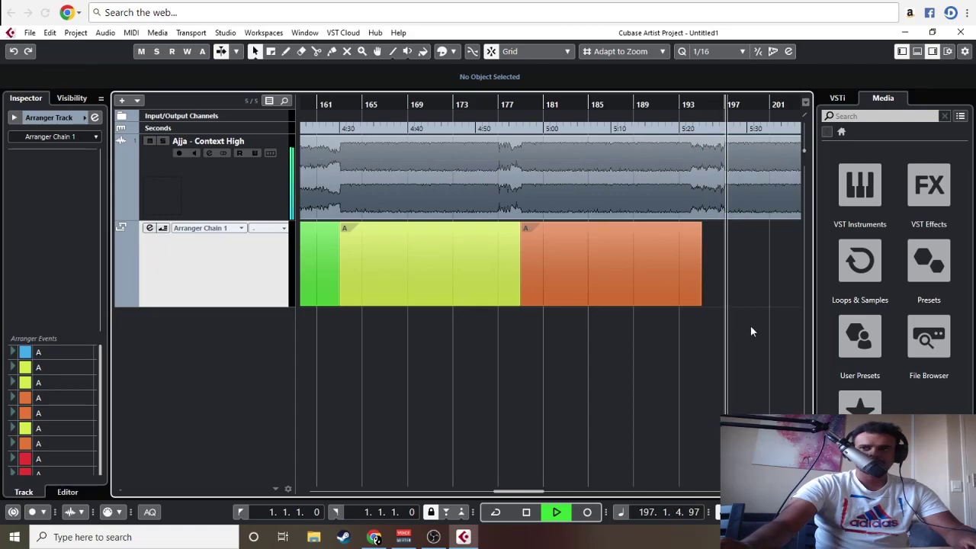
{"action": "scroll", "coordinate": [712, 328], "scroll_direction": "down", "scroll_amount": 3}
{"action": "left_click", "coordinate": [496, 107]}
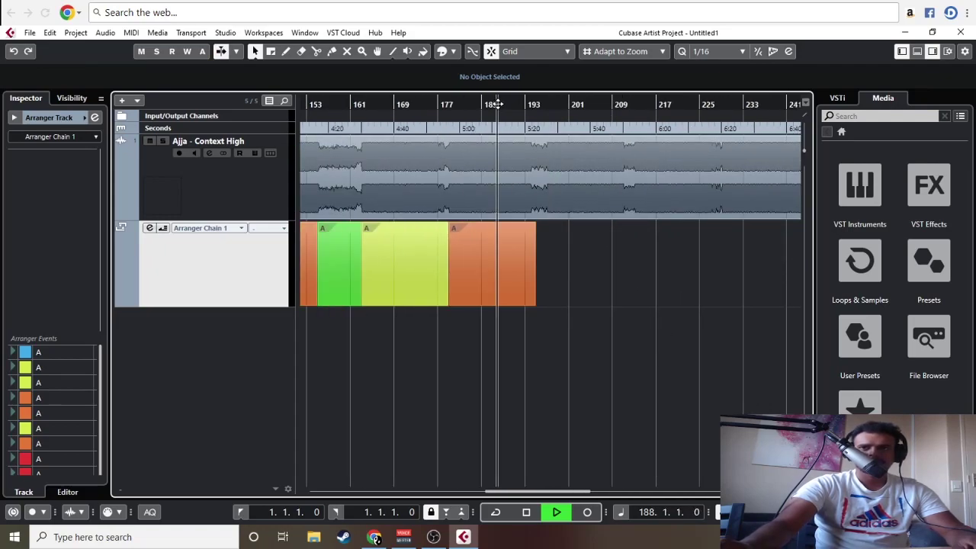
{"action": "left_click", "coordinate": [551, 105]}
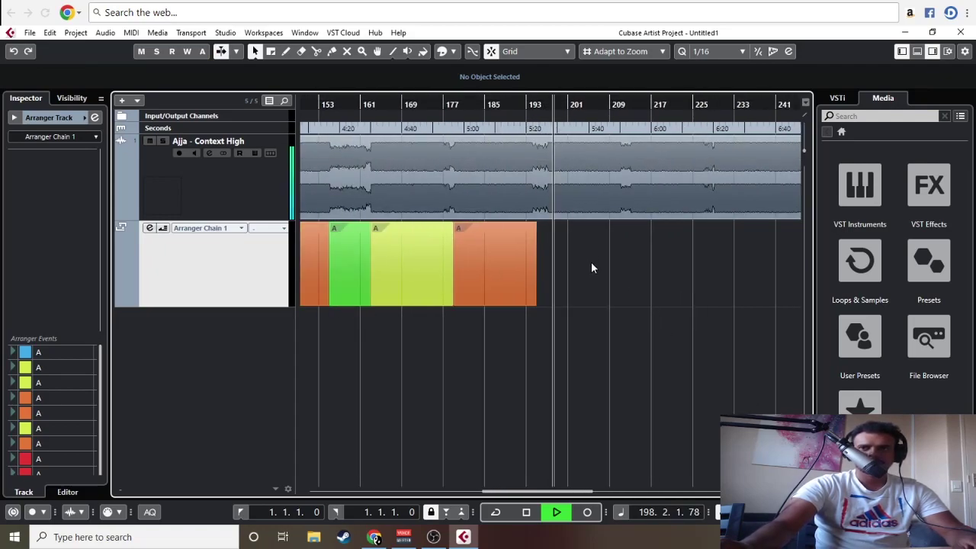
{"action": "scroll", "coordinate": [580, 244], "scroll_direction": "up", "scroll_amount": 1}
{"action": "key", "text": "space"}
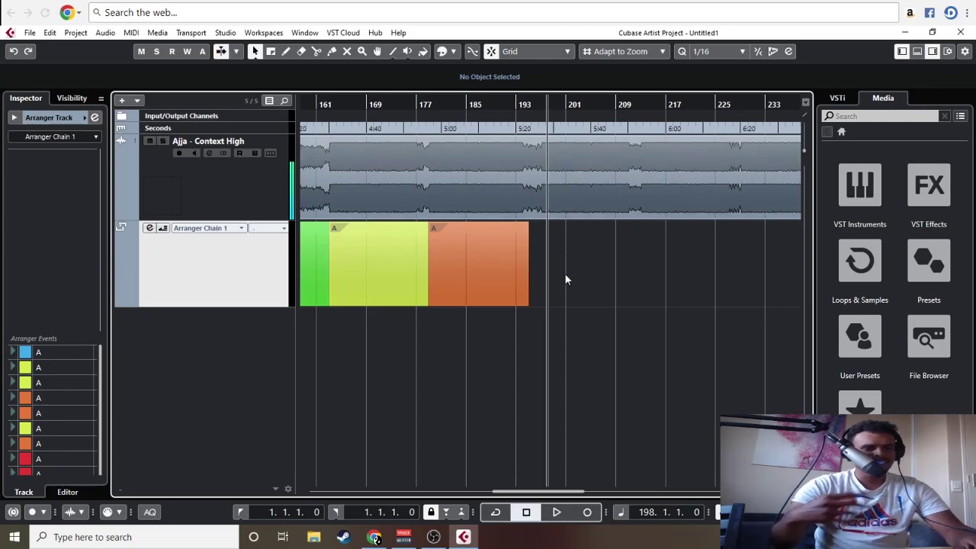
- Place a 16-bar copy of the orange section at bar 197 and extend the original's end to meet it
{"action": "scroll", "coordinate": [564, 279], "scroll_direction": "up", "scroll_amount": 1}
{"action": "left_click_drag", "start_coordinate": [464, 276], "coordinate": [616, 272]}
{"action": "left_click", "coordinate": [541, 310]}
{"action": "mouse_move", "coordinate": [555, 278]}
{"action": "left_mouse_down"}
{"action": "mouse_move", "coordinate": [574, 279]}
{"action": "mouse_move", "coordinate": [567, 271]}
{"action": "left_mouse_up"}
{"action": "left_click_drag", "start_coordinate": [523, 305], "coordinate": [538, 308]}
{"action": "left_click", "coordinate": [539, 322]}
- Listen from bar 188 and again from bar 192 through the break leading up to bar 197
{"action": "left_click", "coordinate": [461, 128]}
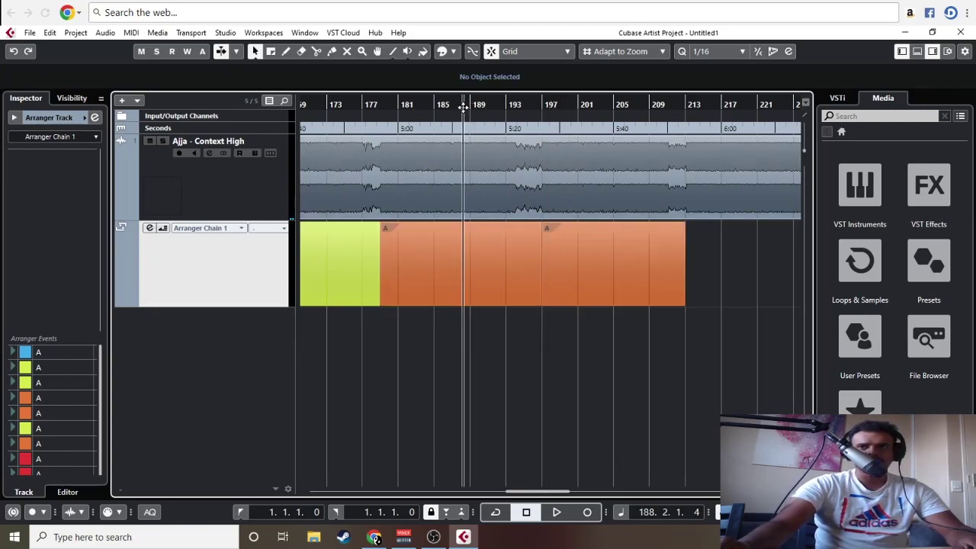
{"action": "key", "text": "space"}
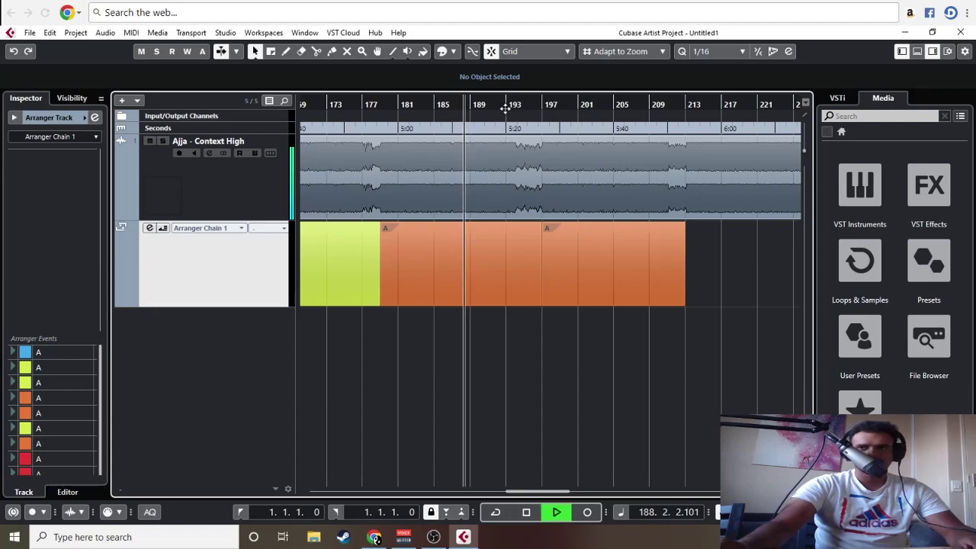
{"action": "key", "text": "space"}
{"action": "left_click", "coordinate": [500, 119]}
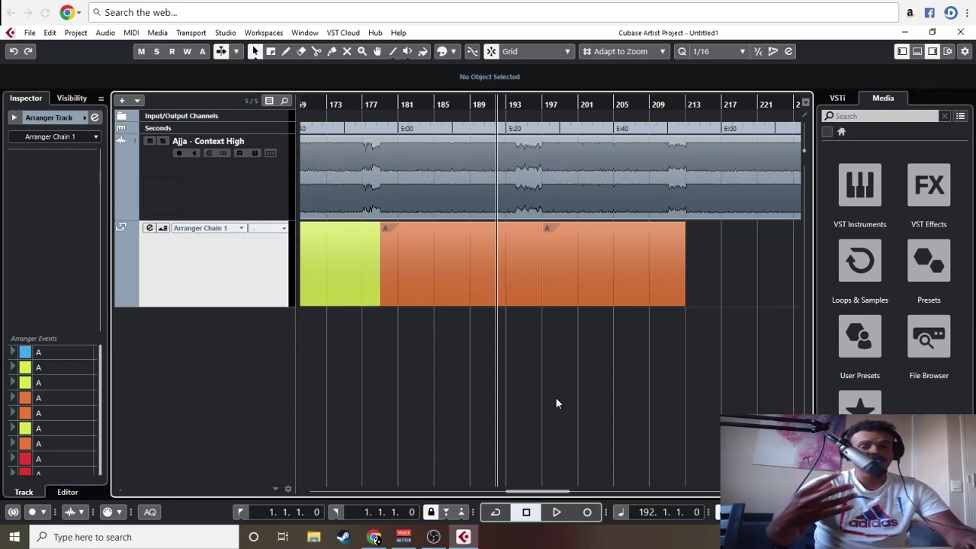
{"action": "key", "text": "space"}
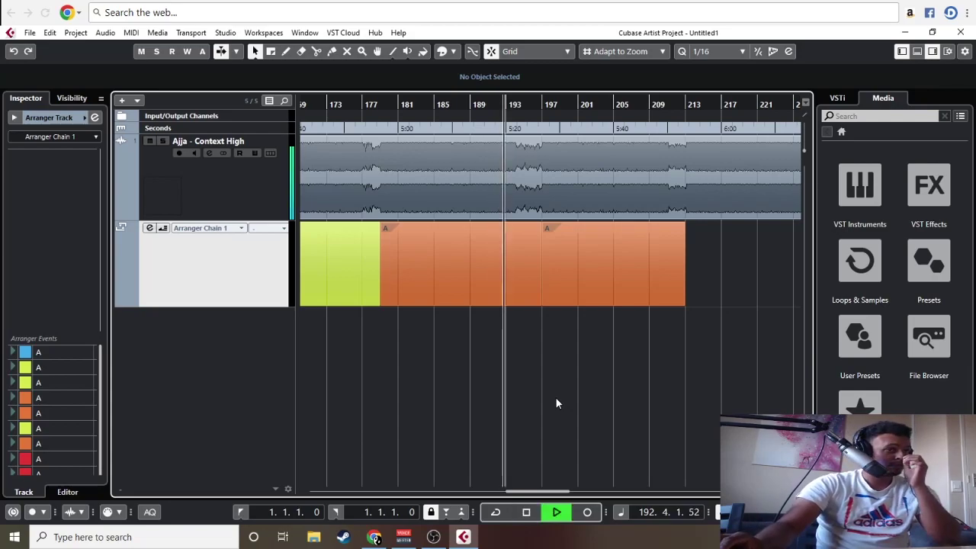
{"action": "left_click", "coordinate": [583, 375]}
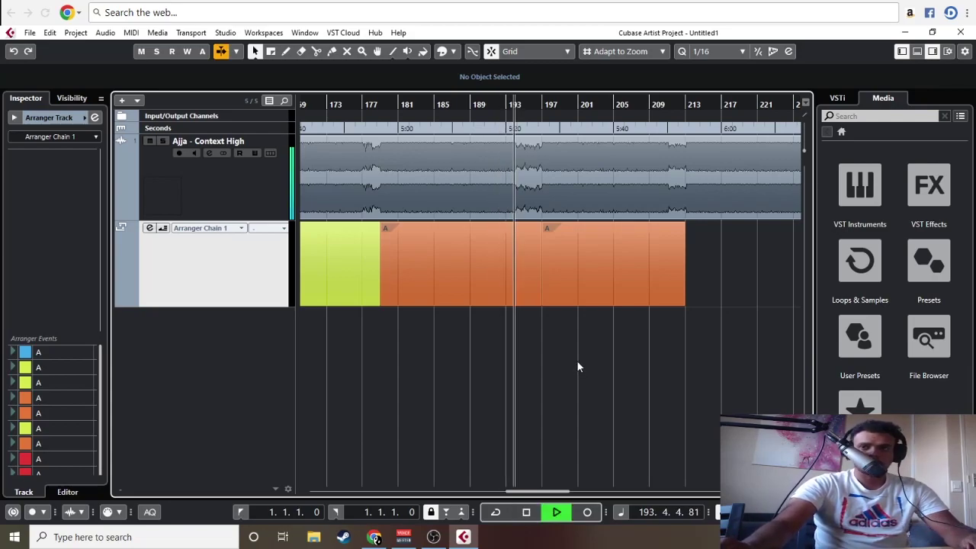
{"action": "key", "text": "h"}
{"action": "key", "text": "h"}
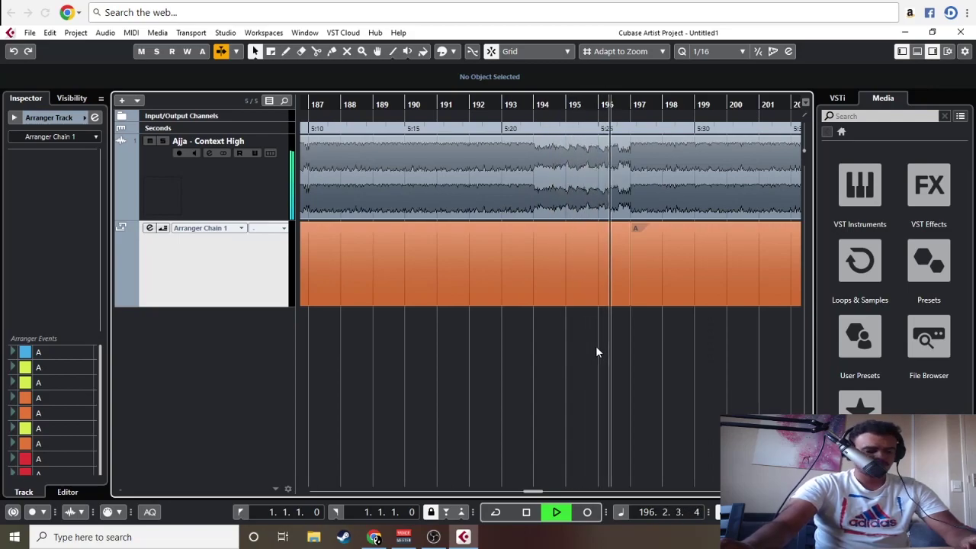
- Listen to the end of the second orange section, from about bar 211 to bar 213
{"action": "key", "text": "g"}
{"action": "key", "text": "g"}
{"action": "key", "text": "g"}
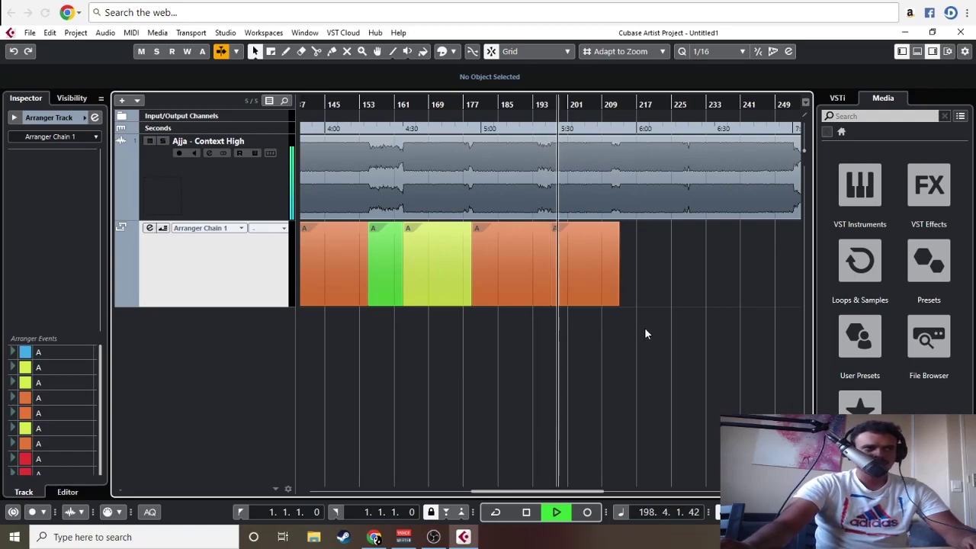
{"action": "key", "text": "h"}
{"action": "left_click", "coordinate": [623, 104]}
{"action": "left_click_drag", "start_coordinate": [636, 116], "coordinate": [656, 231]}
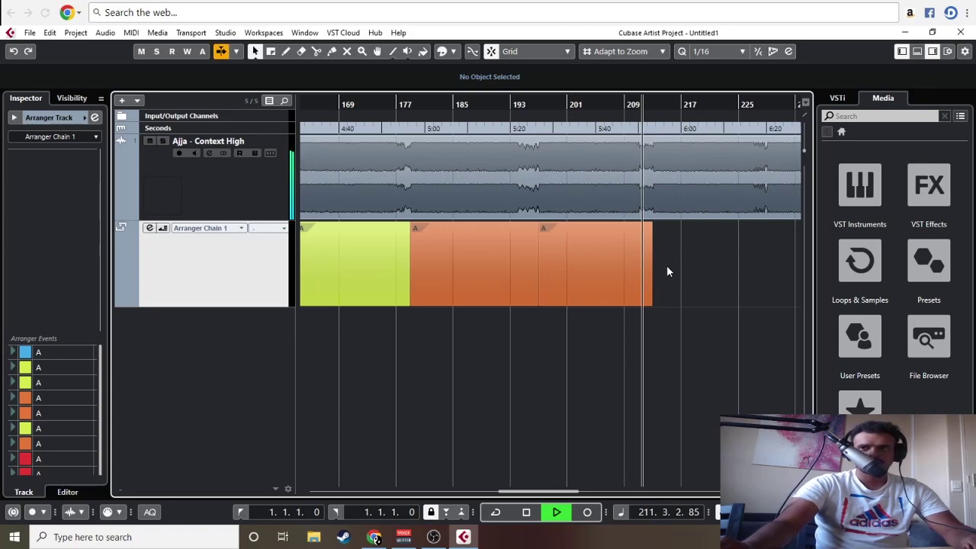
- Place copies of the two red sections at bar 213, directly after the last orange section
{"action": "key", "text": "g"}
{"action": "key", "text": "g"}
{"action": "key", "text": "g"}
{"action": "key", "text": "g"}
{"action": "key", "text": "g"}
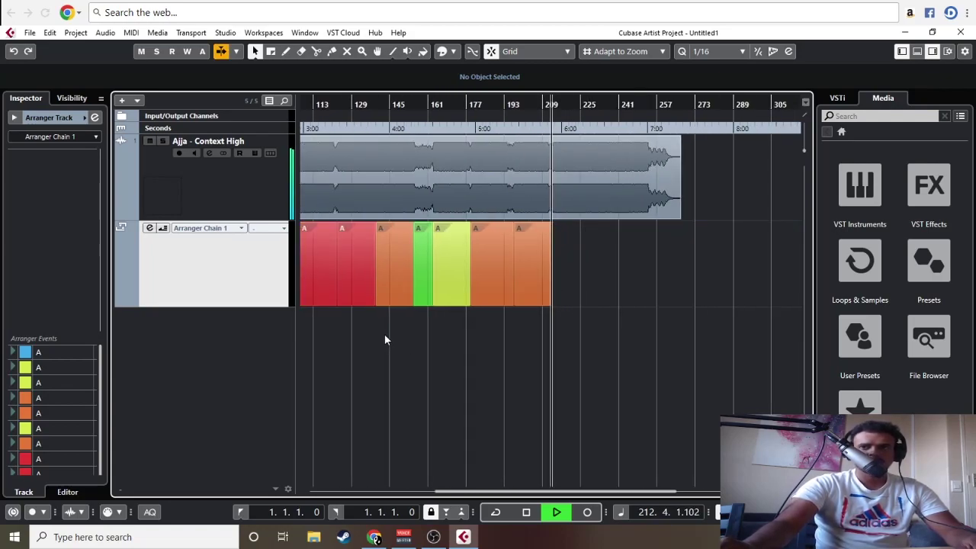
{"action": "left_click_drag", "start_coordinate": [366, 333], "coordinate": [582, 288]}
{"action": "key", "text": "h"}
{"action": "key", "text": "h"}
{"action": "key", "text": "h"}
{"action": "key", "text": "h"}
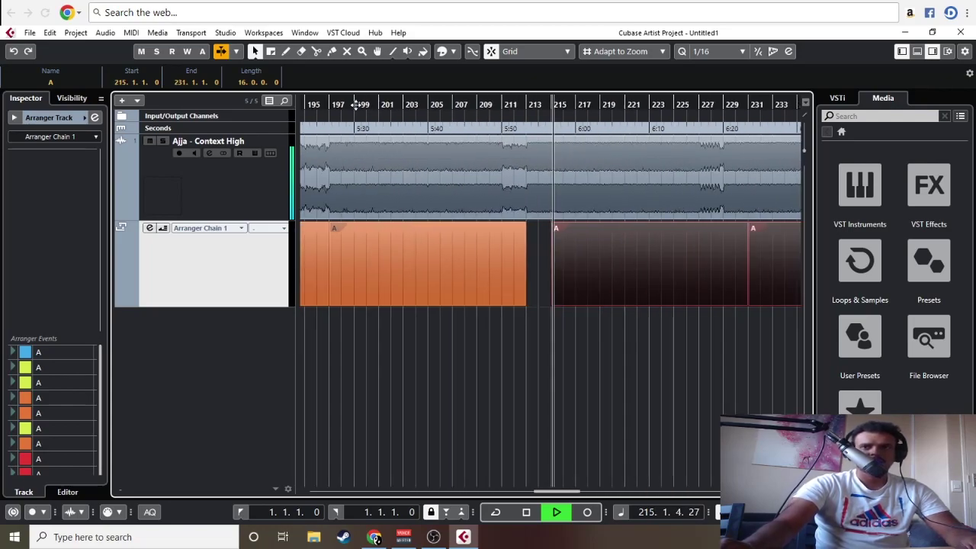
{"action": "left_click", "coordinate": [329, 104]}
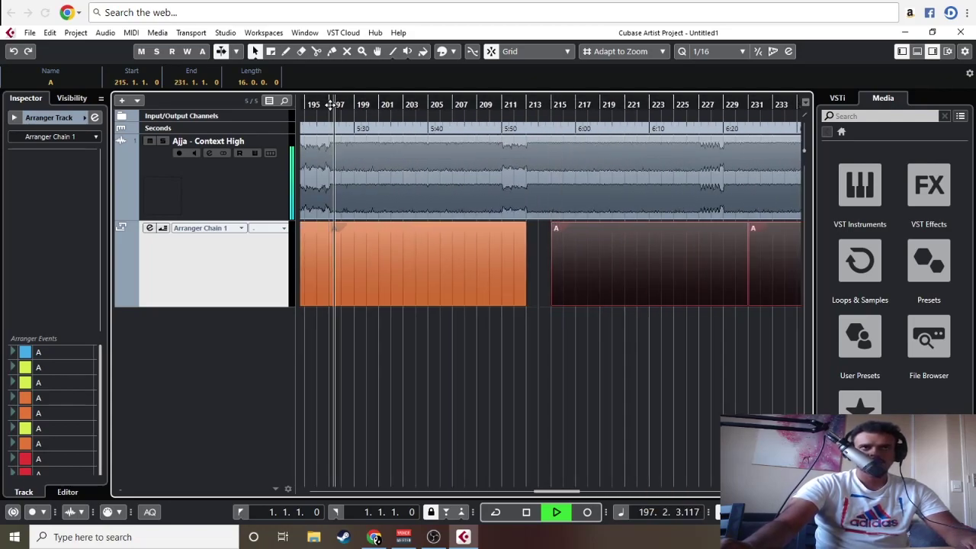
{"action": "left_click_drag", "start_coordinate": [589, 254], "coordinate": [568, 254]}
- Compare the two orange sections by ear, playing from about bar 179 and again from bar 197
{"action": "left_click_drag", "start_coordinate": [349, 130], "coordinate": [530, 104]}
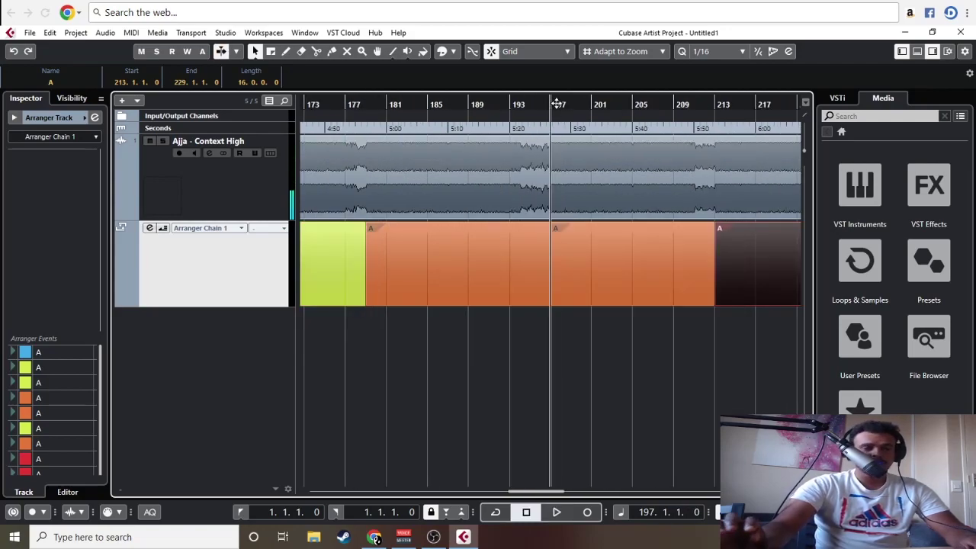
{"action": "left_click_drag", "start_coordinate": [557, 104], "coordinate": [573, 340]}
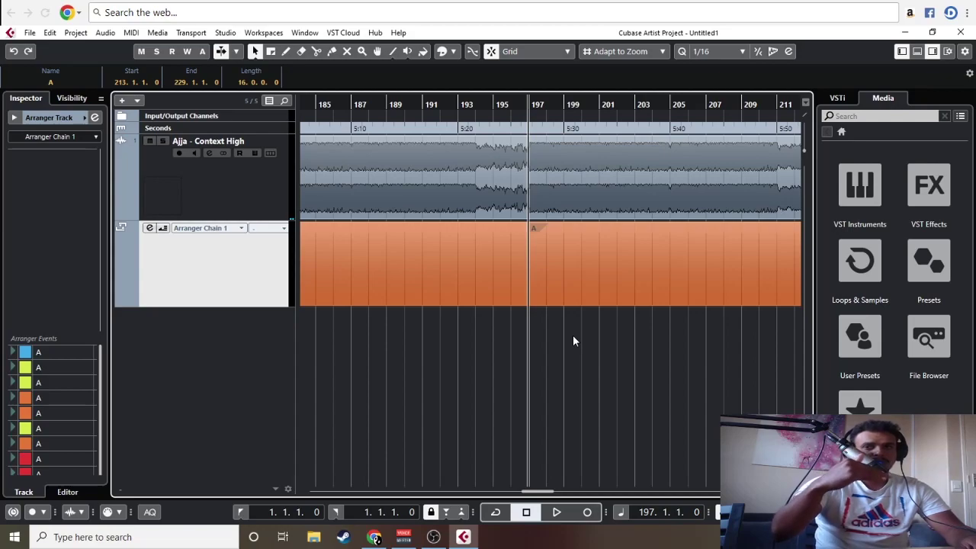
{"action": "scroll", "coordinate": [573, 335], "scroll_direction": "down", "scroll_amount": 2}
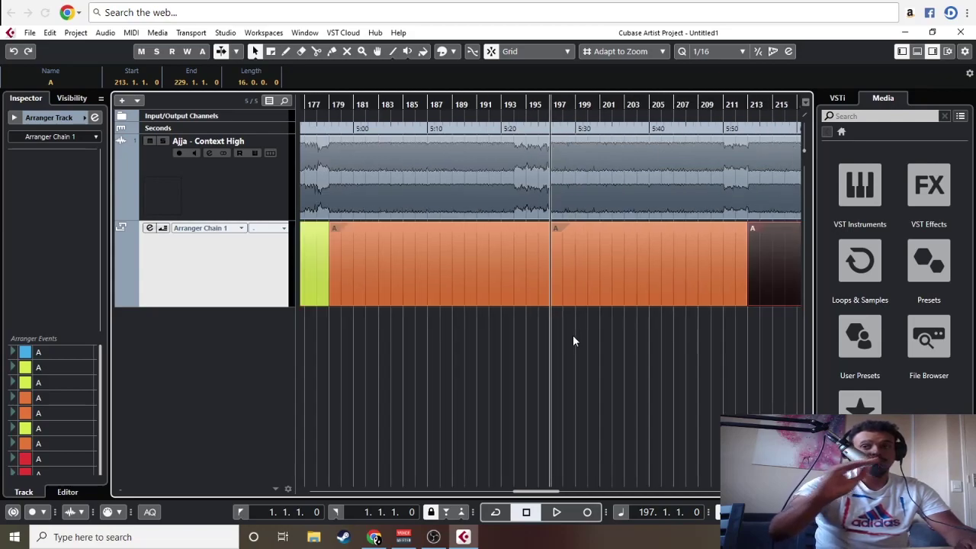
{"action": "left_click", "coordinate": [711, 105]}
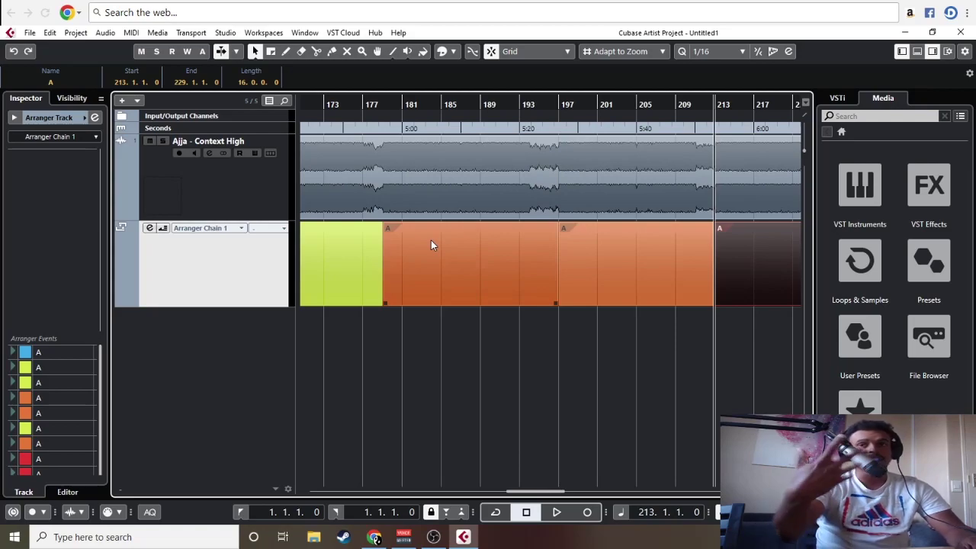
{"action": "left_click", "coordinate": [392, 105]}
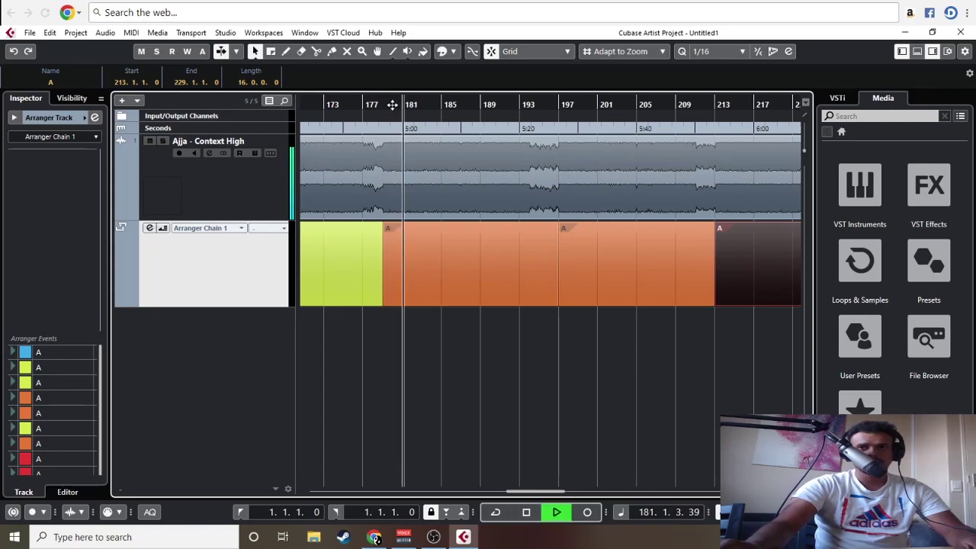
{"action": "left_click", "coordinate": [562, 107]}
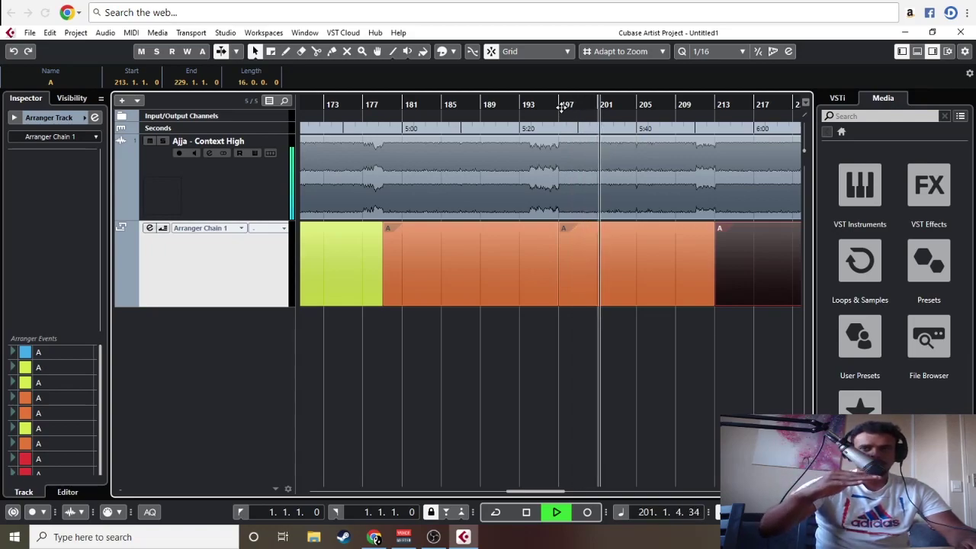
{"action": "key", "text": "space"}
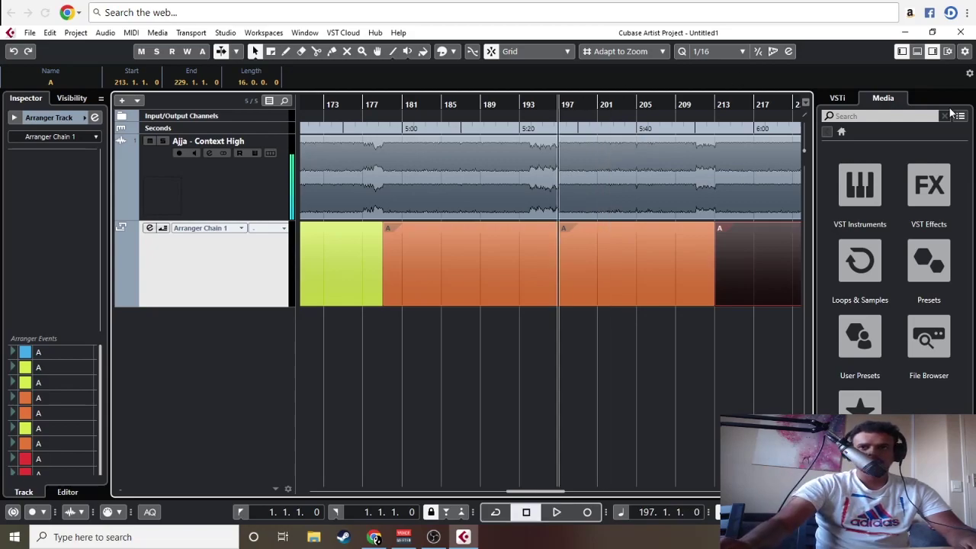
{"action": "left_click", "coordinate": [442, 169]}
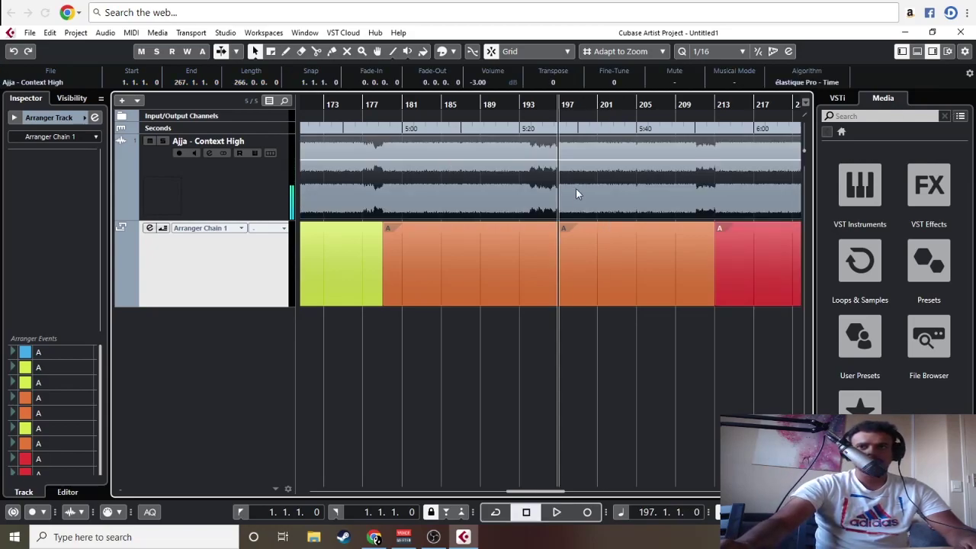
- Listen to the start of the red section from bar 213
{"action": "left_click", "coordinate": [710, 109]}
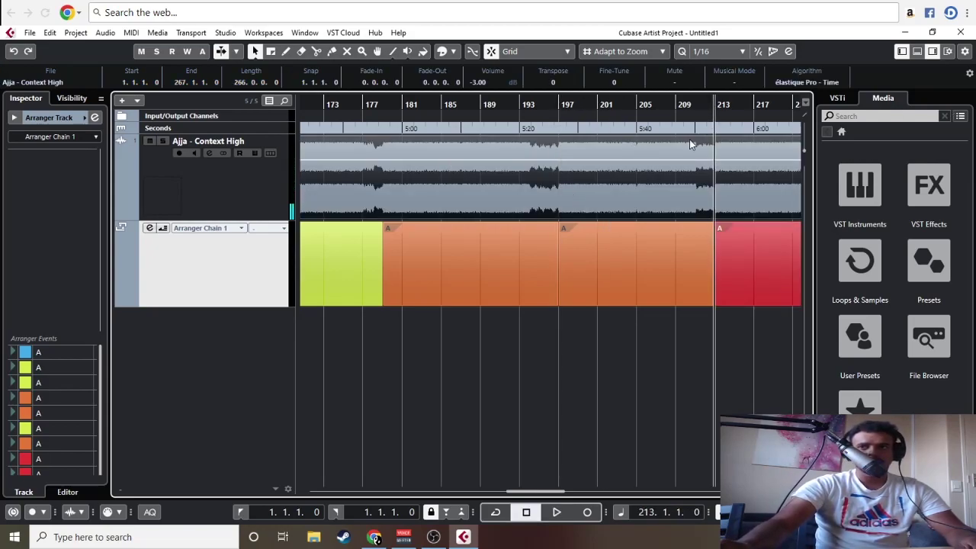
{"action": "left_click", "coordinate": [677, 329]}
{"action": "key", "text": "space"}
{"action": "key", "text": "h"}
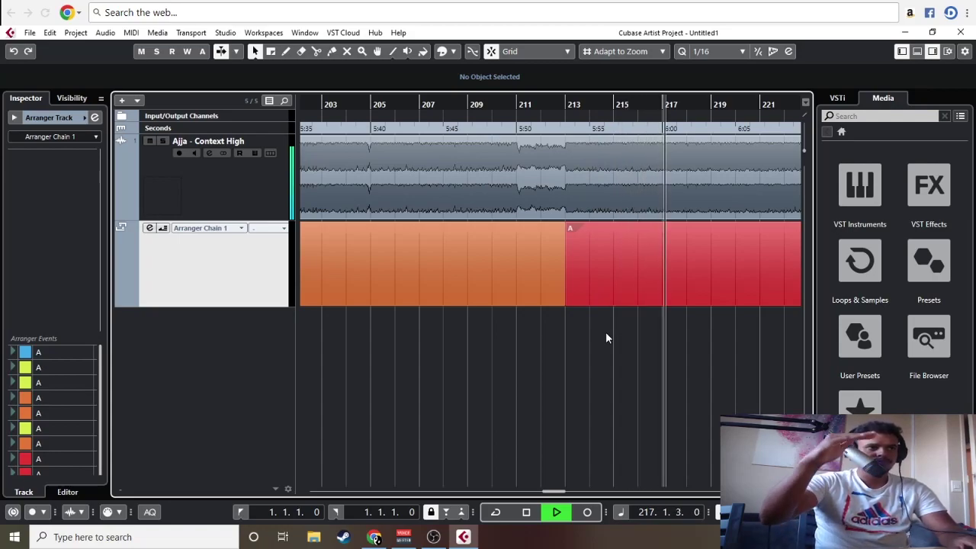
{"action": "key", "text": "g"}
{"action": "key", "text": "g"}
{"action": "key", "text": "g"}
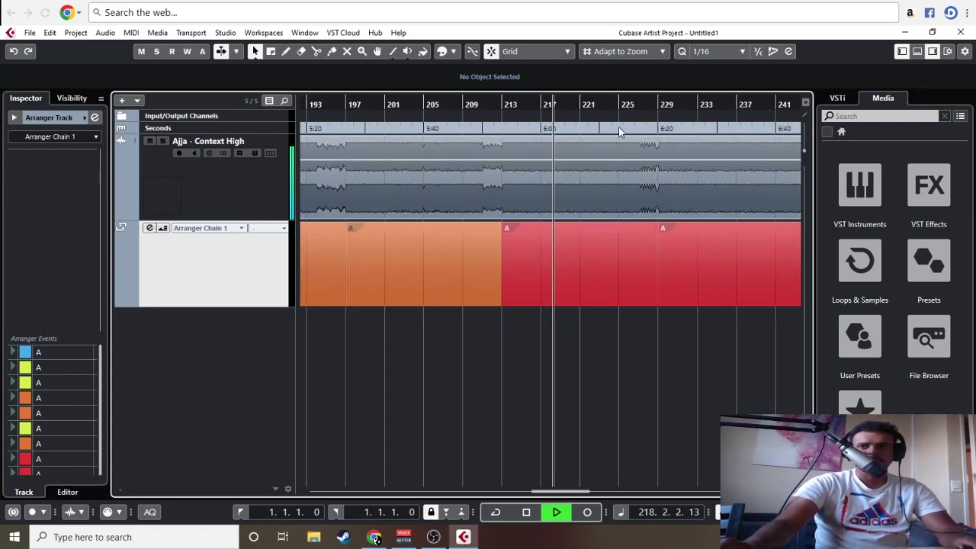
- Listen from bar 226 through the short break leading up to bar 229
{"action": "key", "text": "space"}
{"action": "left_click", "coordinate": [629, 104]}
{"action": "key", "text": "g"}
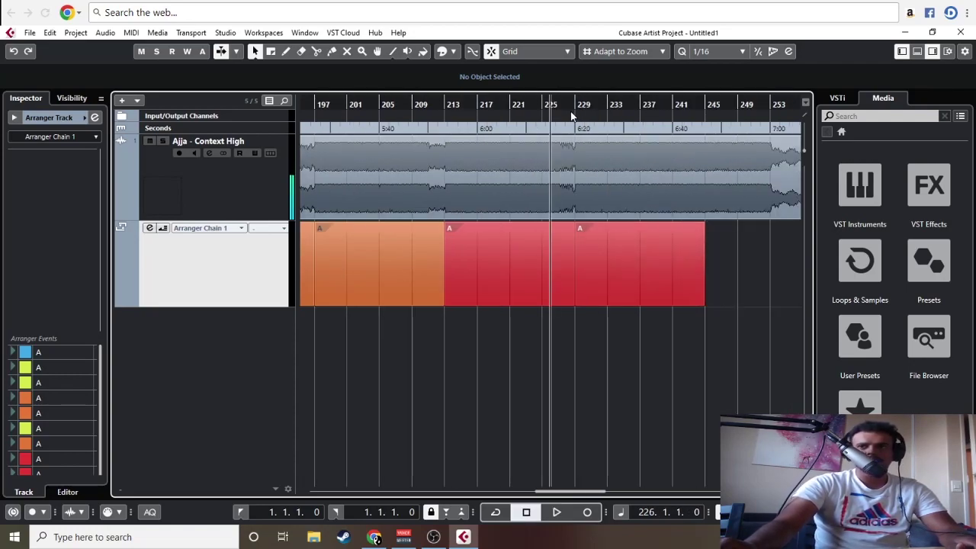
{"action": "key", "text": "space"}
- Delete the red section at bar 229 and replace it with a duplicate of the preceding red section
{"action": "left_click", "coordinate": [657, 297]}
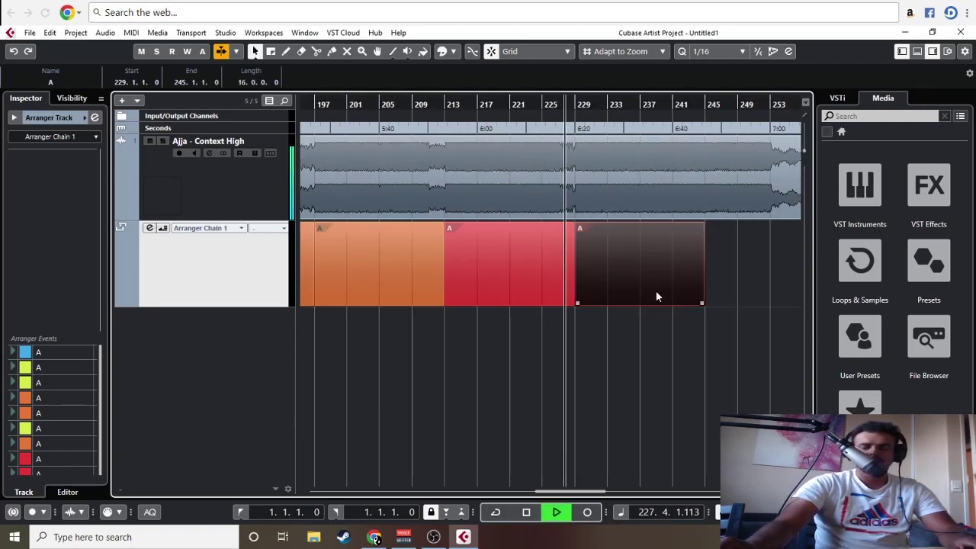
{"action": "key", "text": "Delete"}
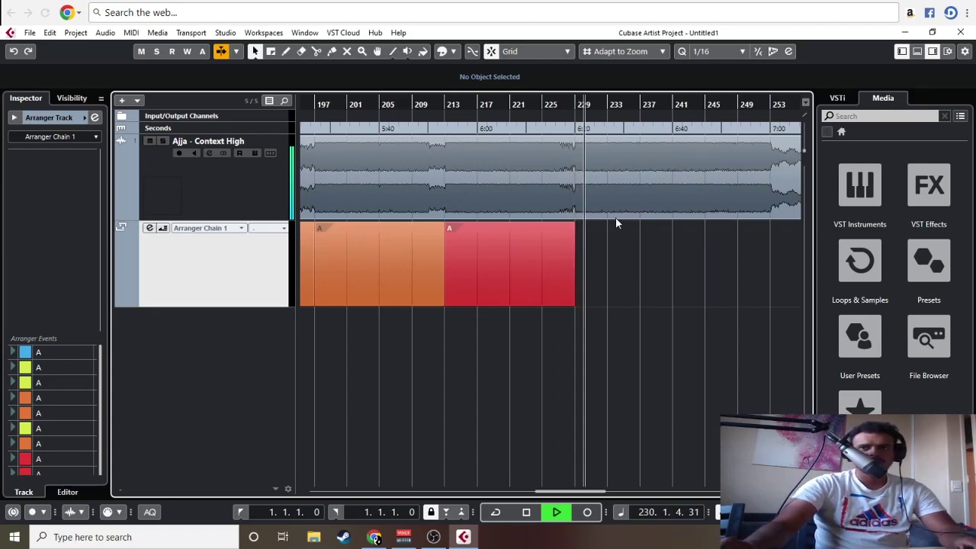
{"action": "left_click", "coordinate": [534, 261]}
{"action": "key", "text": "space"}
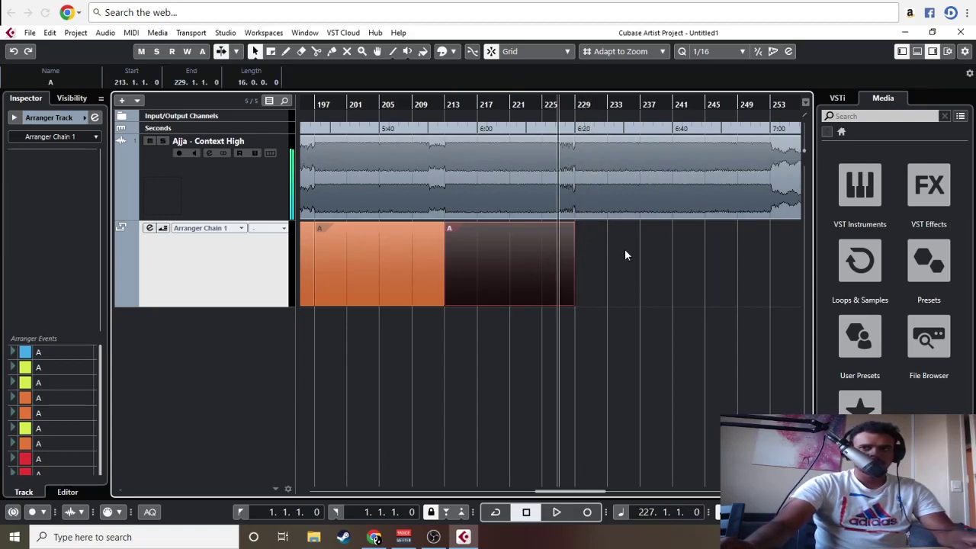
{"action": "key", "text": "ctrl+d"}
{"action": "key", "text": "space"}
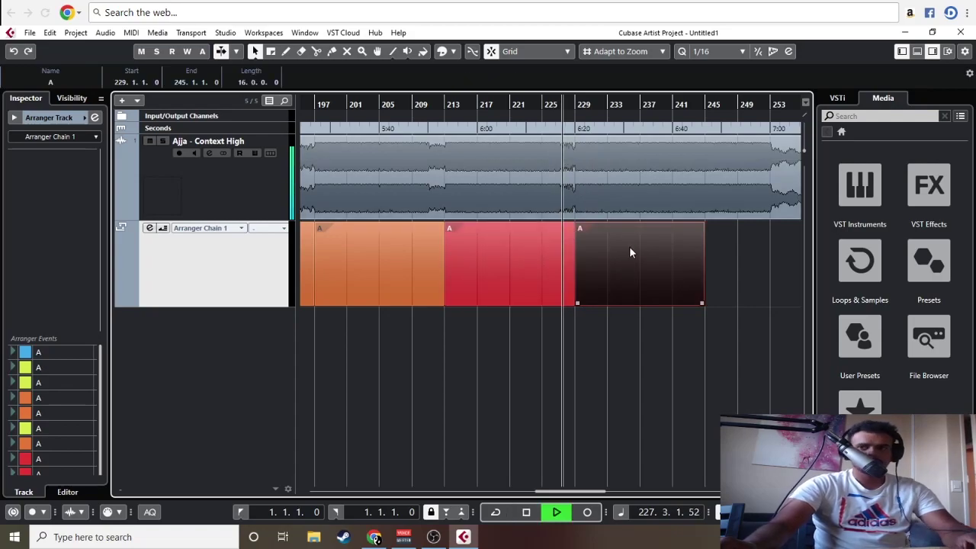
- Listen through the second red section from about bar 228 to its end at bar 245
{"action": "left_click", "coordinate": [705, 340]}
{"action": "key", "text": "g"}
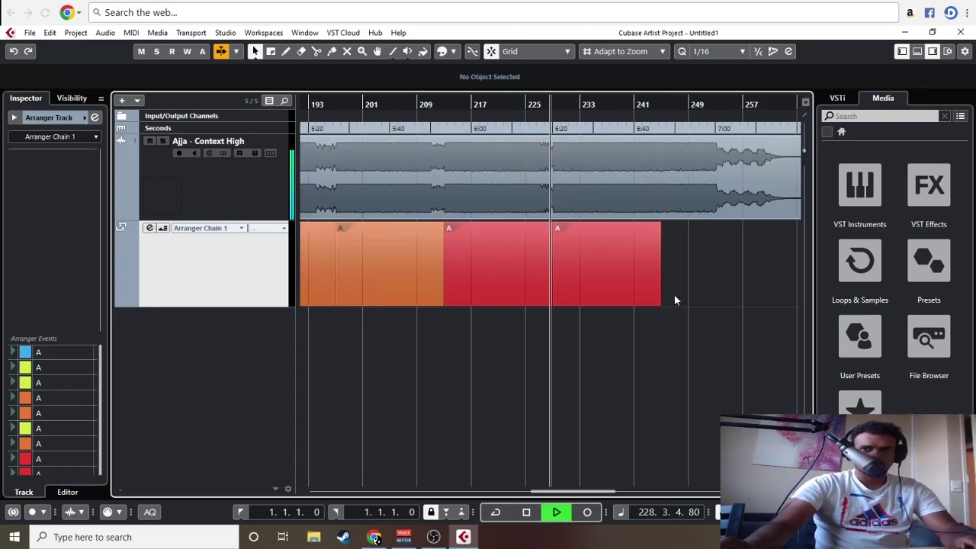
{"action": "key", "text": "h"}
{"action": "left_click", "coordinate": [643, 104]}
{"action": "left_click", "coordinate": [619, 105]}
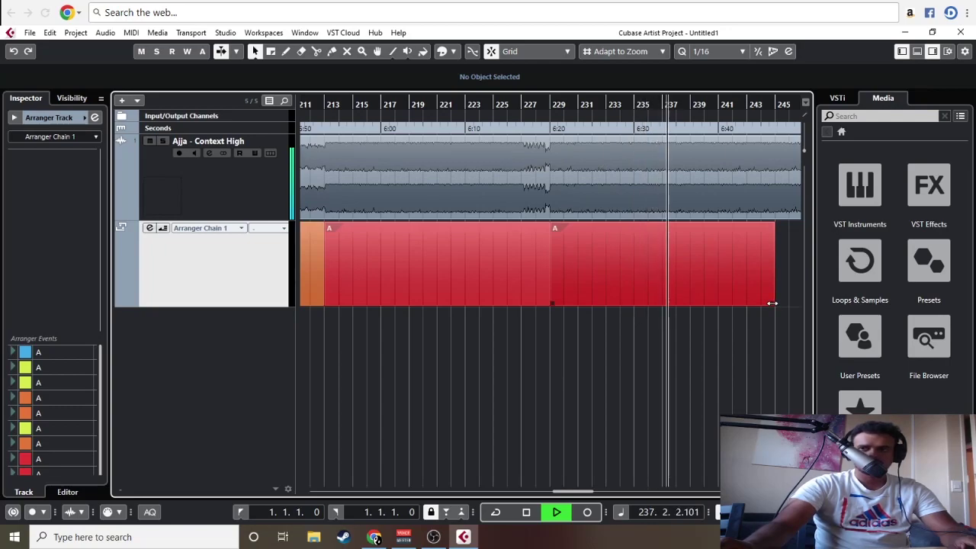
{"action": "key", "text": "g"}
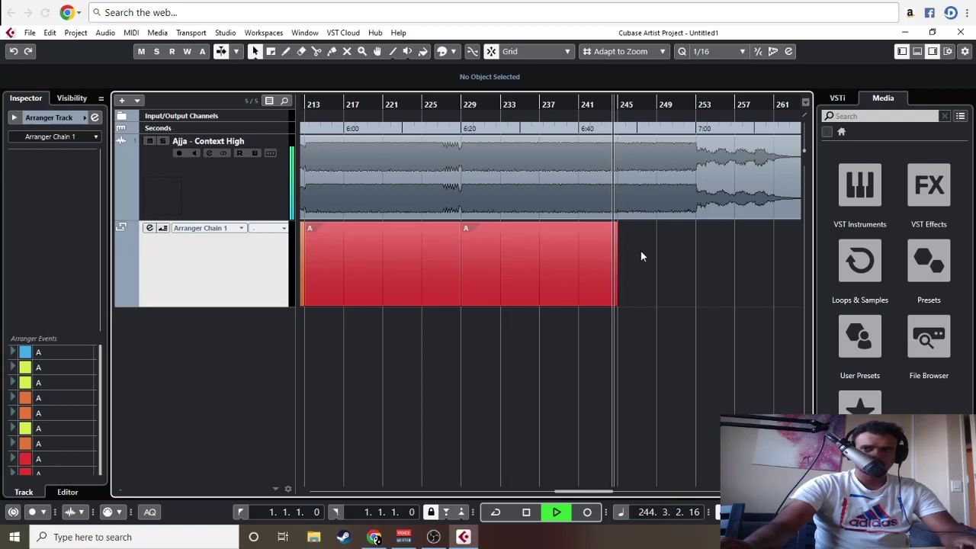
- Place a copy of an earlier 16-bar orange section at bar 245, directly after the last red section
{"action": "scroll", "coordinate": [425, 287], "scroll_direction": "down", "scroll_amount": 2, "text": "ctrl"}
{"action": "scroll", "coordinate": [425, 287], "scroll_direction": "down", "scroll_amount": 1, "text": "ctrl"}
{"action": "left_click_drag", "start_coordinate": [366, 279], "coordinate": [595, 279]}
{"action": "left_click", "coordinate": [781, 266]}
{"action": "key", "text": "space"}
{"action": "scroll", "coordinate": [690, 275], "scroll_direction": "down", "scroll_amount": 2, "text": "ctrl"}
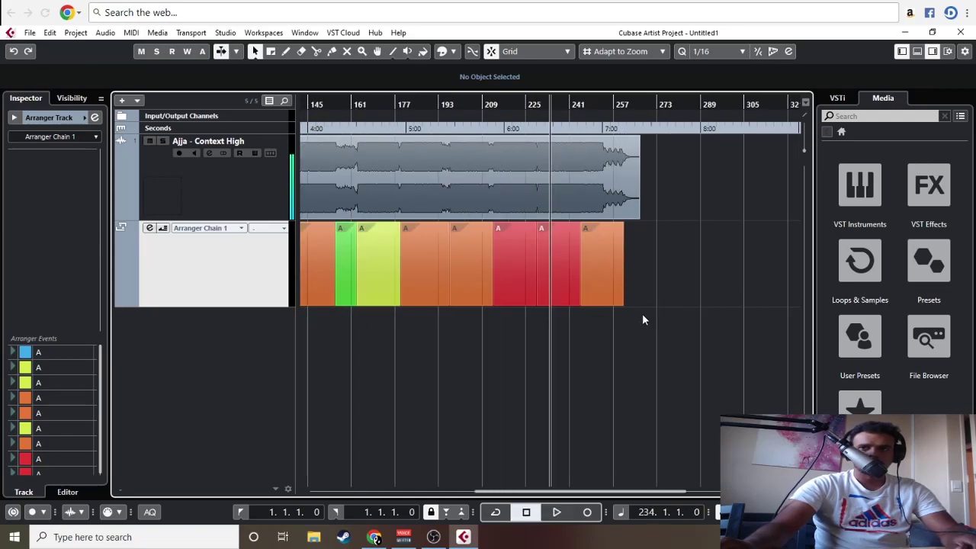
{"action": "key", "text": "ctrl+s"}
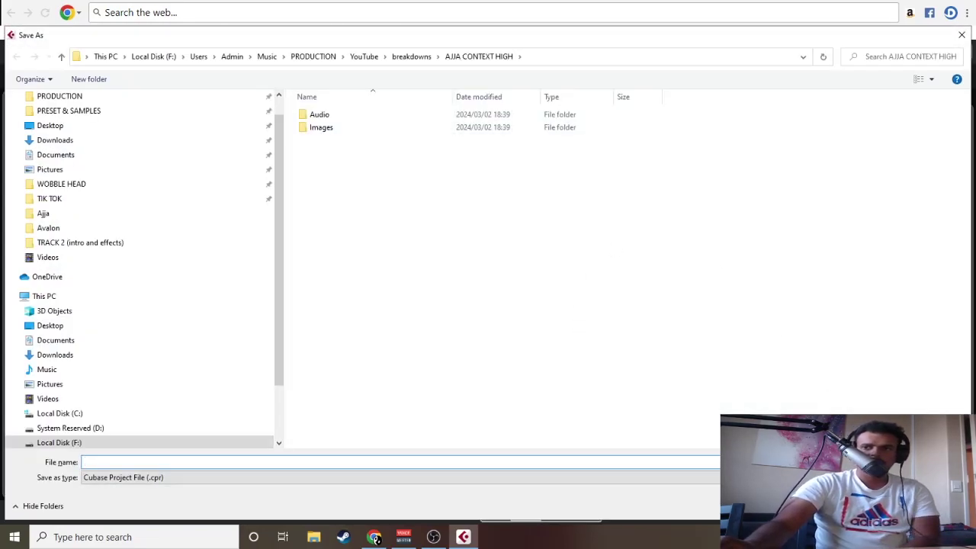
{"action": "key", "text": "Escape"}
- Copy the blue intro section to the end of the track, just after the last orange section
{"action": "scroll", "coordinate": [414, 311], "scroll_direction": "down", "scroll_amount": 2, "text": "ctrl"}
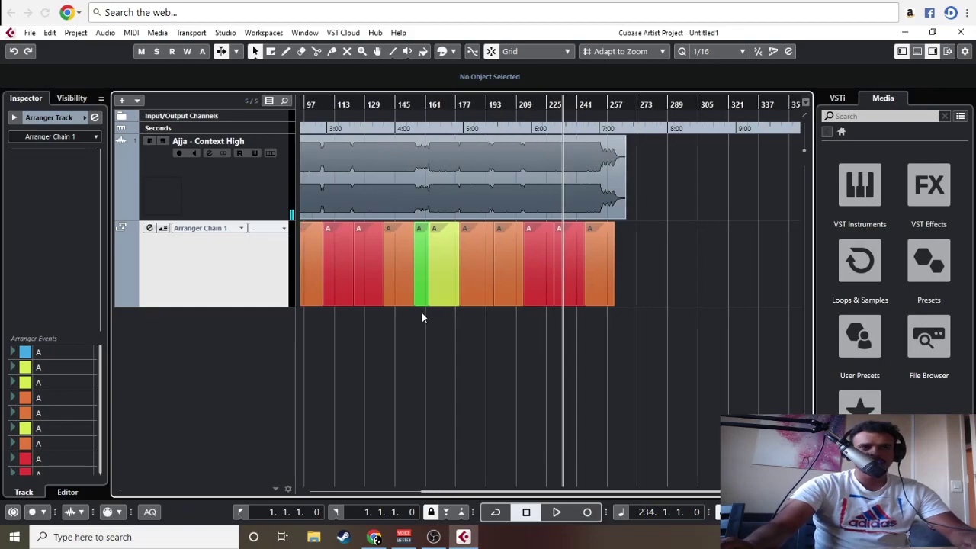
{"action": "left_click_drag", "start_coordinate": [319, 271], "coordinate": [672, 277]}
{"action": "left_click", "coordinate": [708, 301]}
{"action": "scroll", "coordinate": [638, 210], "scroll_direction": "up", "scroll_amount": 1, "text": "ctrl"}
{"action": "scroll", "coordinate": [722, 374], "scroll_direction": "up", "scroll_amount": 4, "text": "ctrl"}
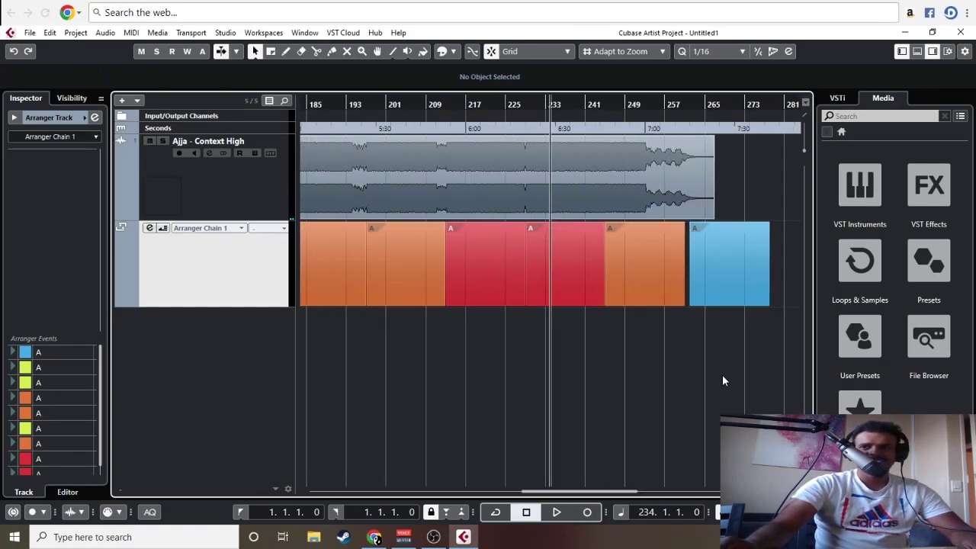
- Shorten the last orange section to 8 bars, ending at bar 253, and move the blue section to start there
{"action": "left_click", "coordinate": [728, 294]}
{"action": "left_click_drag", "start_coordinate": [782, 304], "coordinate": [722, 304]}
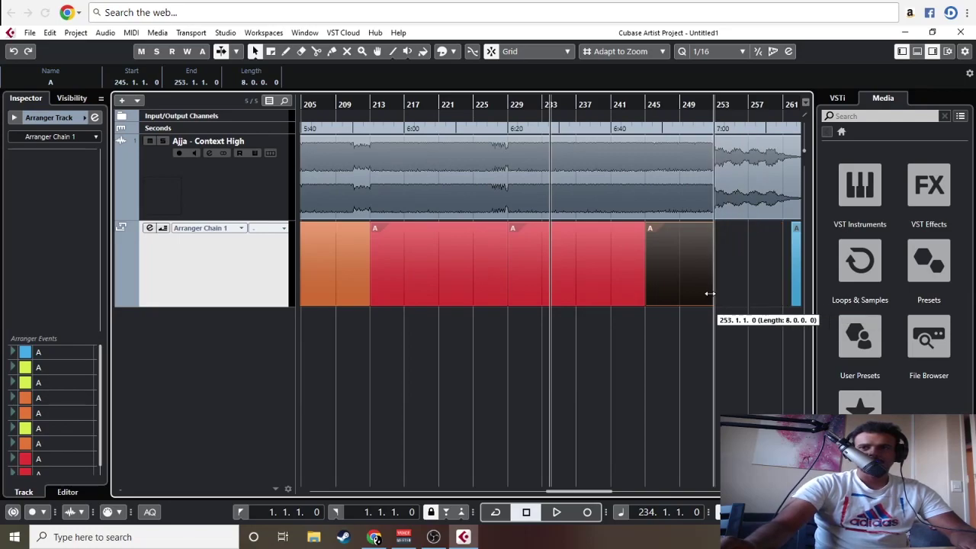
{"action": "scroll", "coordinate": [667, 284], "scroll_direction": "right", "scroll_amount": 4}
{"action": "left_click_drag", "start_coordinate": [602, 267], "coordinate": [552, 262]}
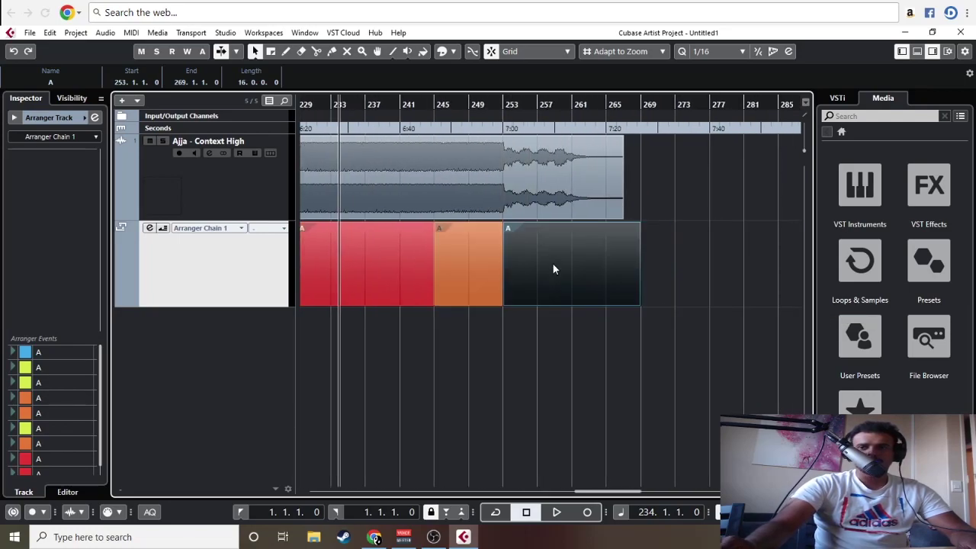
{"action": "scroll", "coordinate": [568, 323], "scroll_direction": "down", "scroll_amount": 4, "text": "ctrl"}
- Check the section boundaries at bars 253, 213 and 245 against the waveform with the playhead
{"action": "left_click_drag", "start_coordinate": [519, 108], "coordinate": [626, 104]}
{"action": "left_click", "coordinate": [646, 107]}
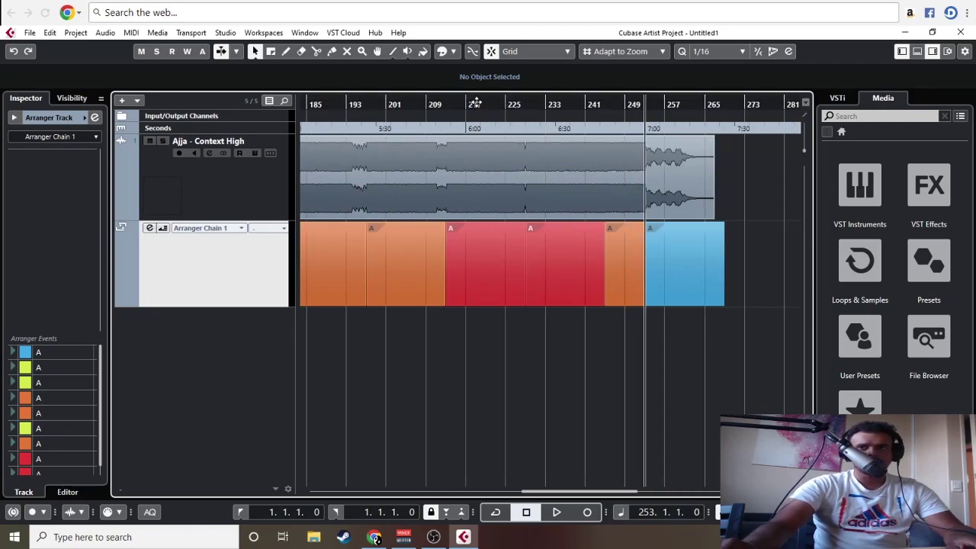
{"action": "left_click", "coordinate": [447, 105]}
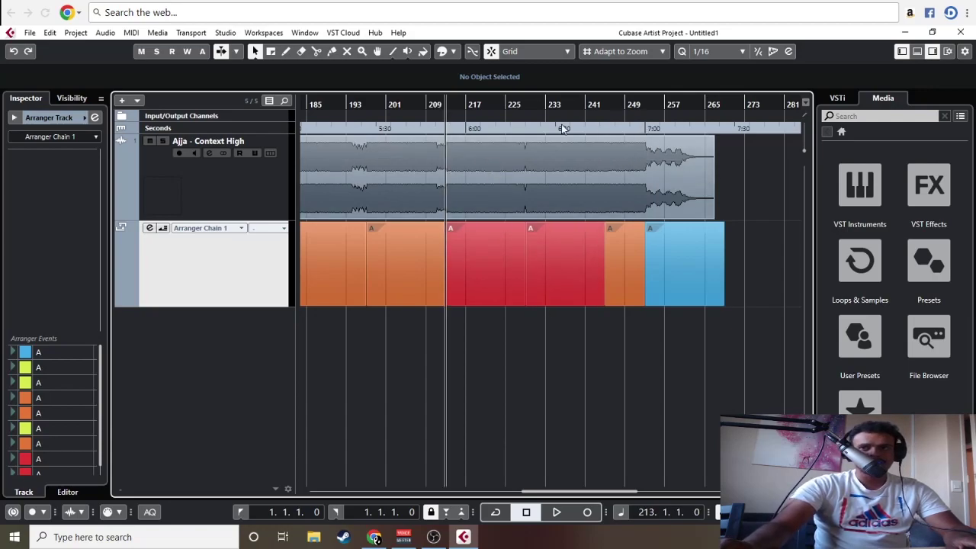
{"action": "left_click_drag", "start_coordinate": [446, 101], "coordinate": [612, 152]}
{"action": "key", "text": "g"}
{"action": "key", "text": "g"}
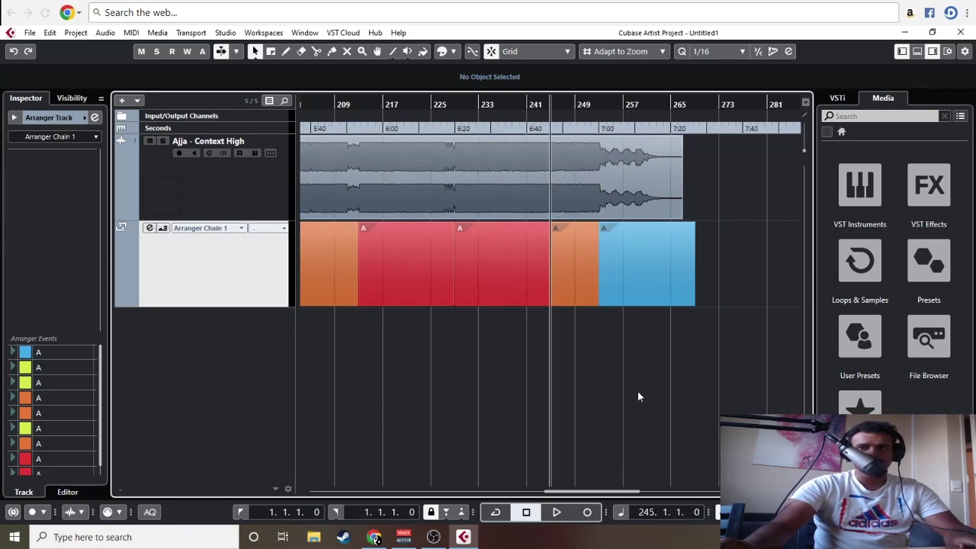
- Examine the whole colour-coded arrangement against the waveform and inspect the closing orange and blue sections
{"action": "key", "text": "g"}
{"action": "key", "text": "g"}
{"action": "key", "text": "g"}
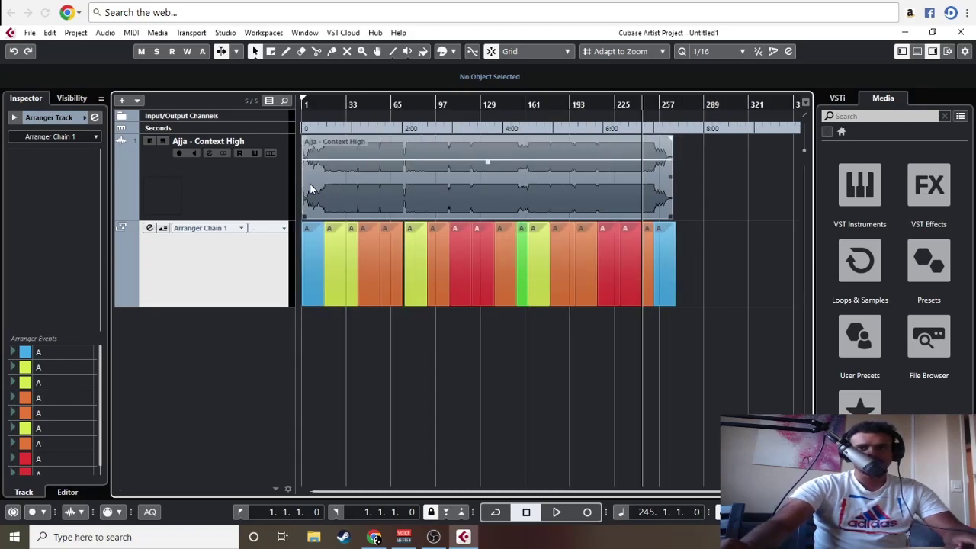
{"action": "key", "text": "h"}
{"action": "key", "text": "h"}
{"action": "key", "text": "h"}
{"action": "key", "text": "h"}
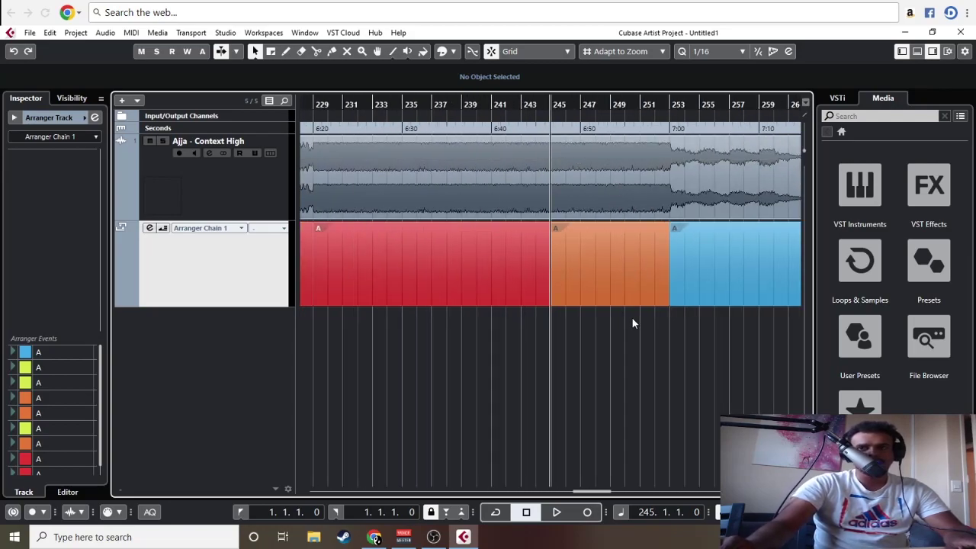
{"action": "key", "text": "g"}
{"action": "key", "text": "g"}
{"action": "left_click", "coordinate": [685, 175]}
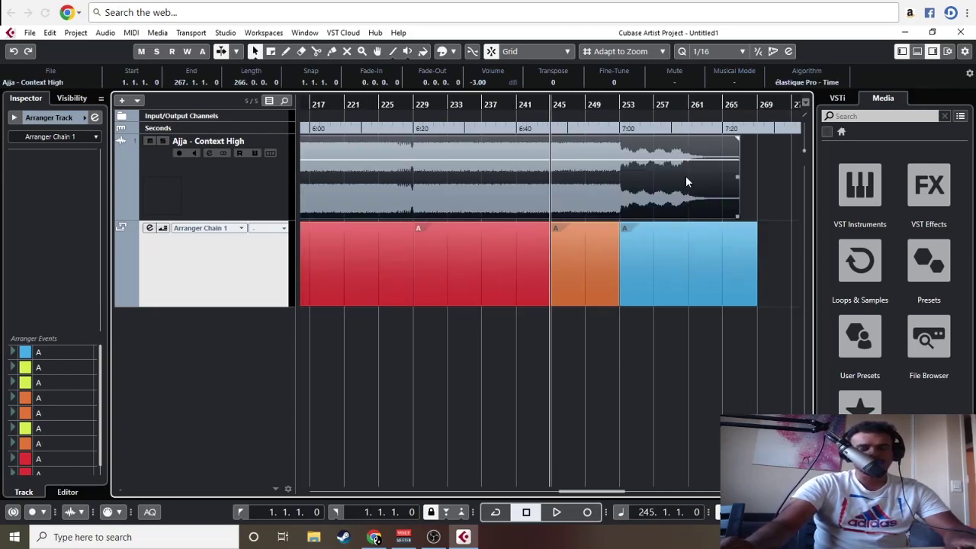
{"action": "left_click", "coordinate": [648, 360]}
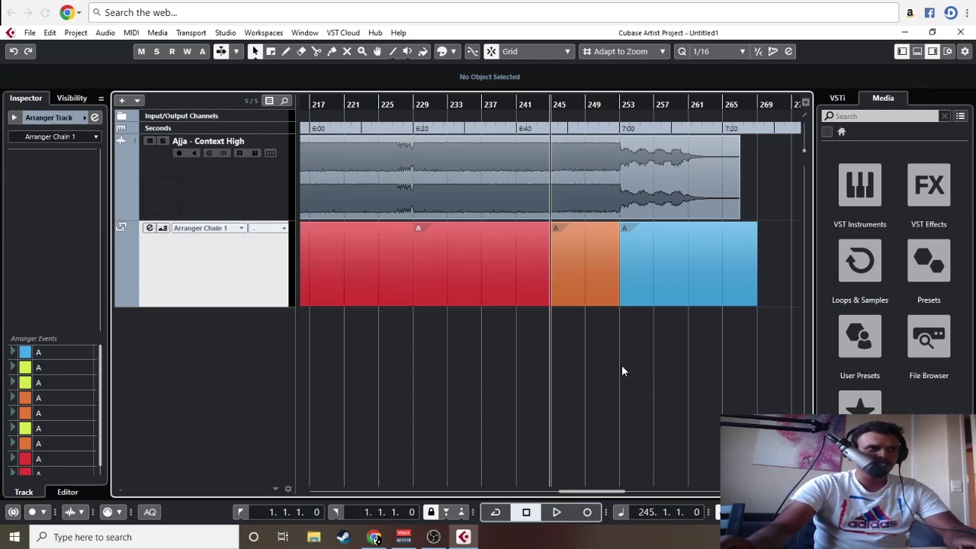
{"action": "key", "text": "g"}
{"action": "key", "text": "g"}
{"action": "key", "text": "h"}
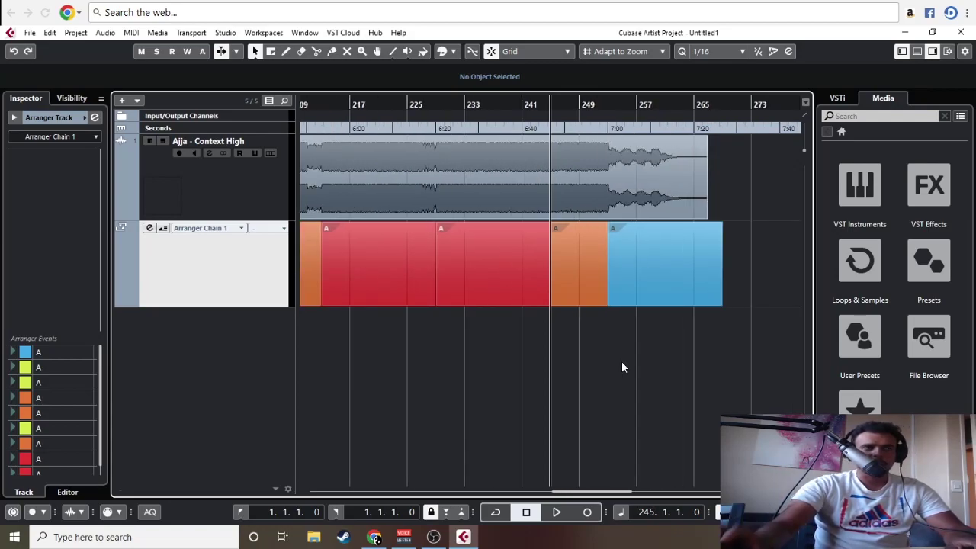
{"action": "key", "text": "h"}
{"action": "key", "text": "g"}
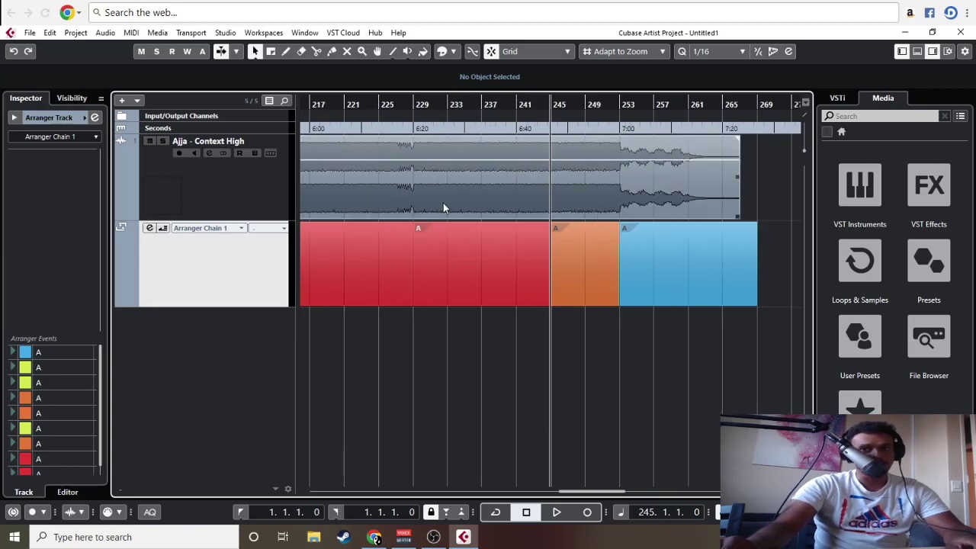
{"action": "key", "text": "g"}
{"action": "key", "text": "g"}
{"action": "key", "text": "h"}
{"action": "key", "text": "h"}
{"action": "left_click", "coordinate": [629, 204]}
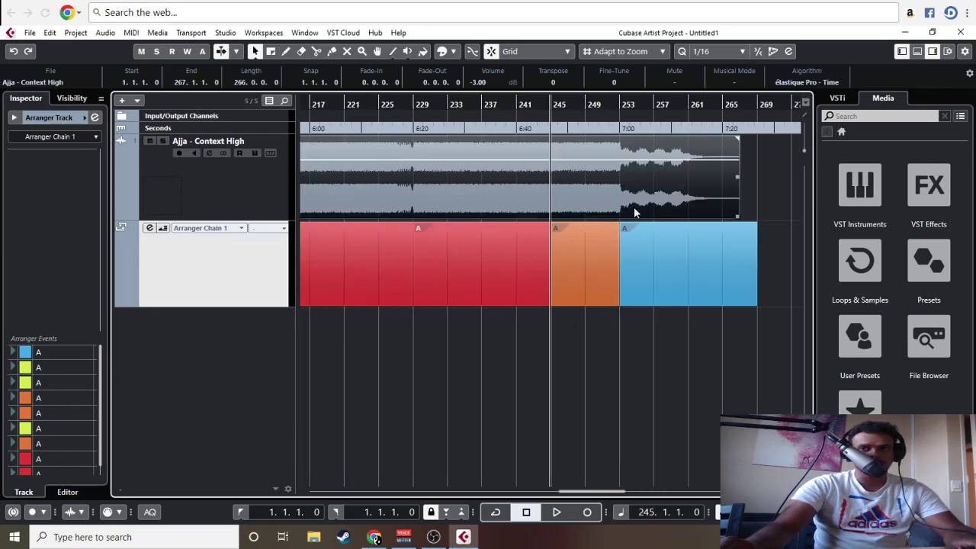
- Examine the outro waveform against the closing blue section and the whole arrangement, and place the playhead at bar 277
{"action": "key", "text": "g"}
{"action": "left_click", "coordinate": [631, 327]}
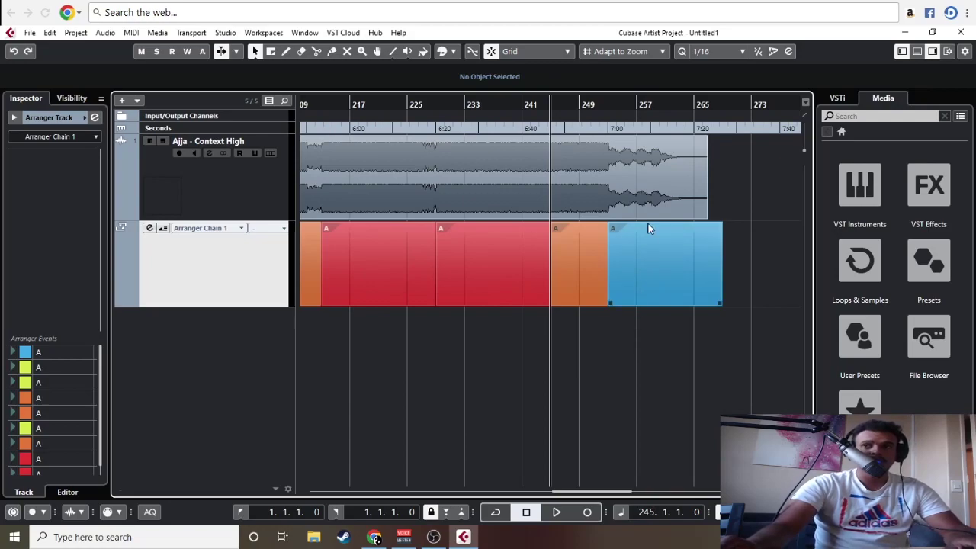
{"action": "left_click", "coordinate": [696, 216]}
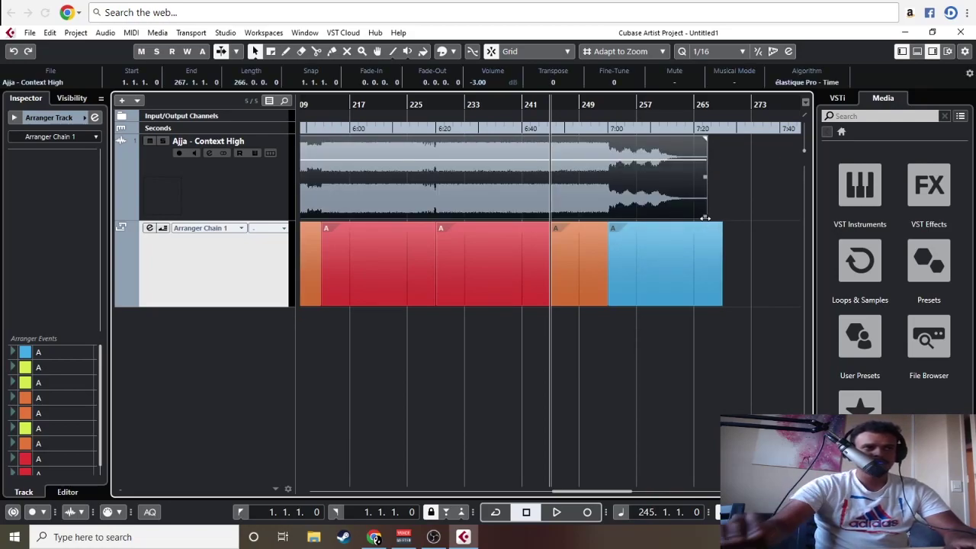
{"action": "left_click", "coordinate": [641, 319]}
{"action": "key", "text": "g"}
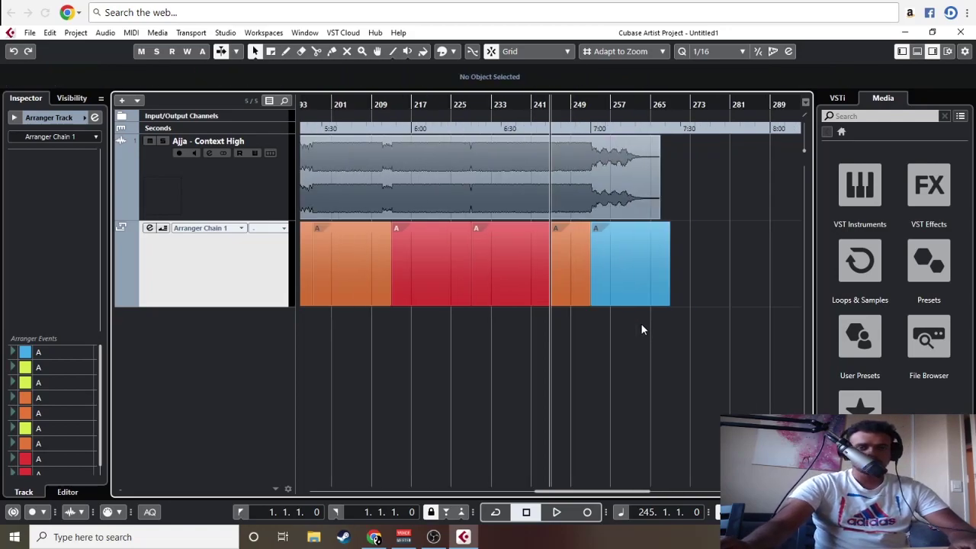
{"action": "key", "text": "g"}
{"action": "key", "text": "g"}
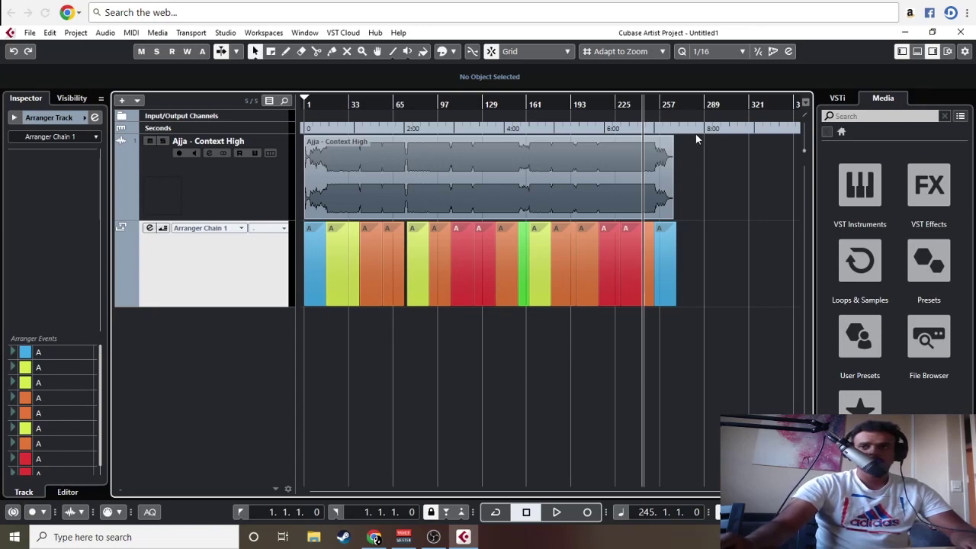
{"action": "left_click", "coordinate": [687, 102]}
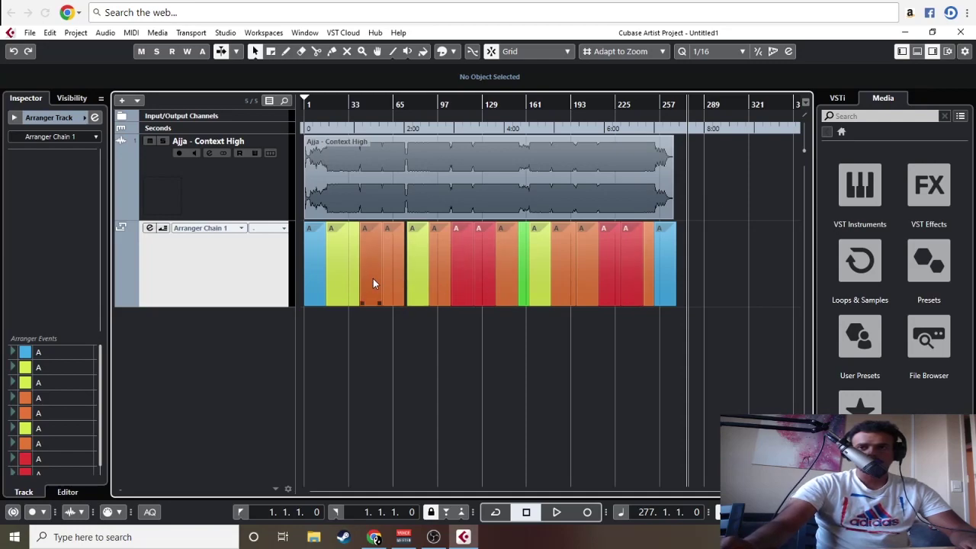
- Compare the yellow, orange and red sections across the arrangement, including both red pairs with the orange section after each
{"action": "left_click_drag", "start_coordinate": [382, 294], "coordinate": [453, 296]}
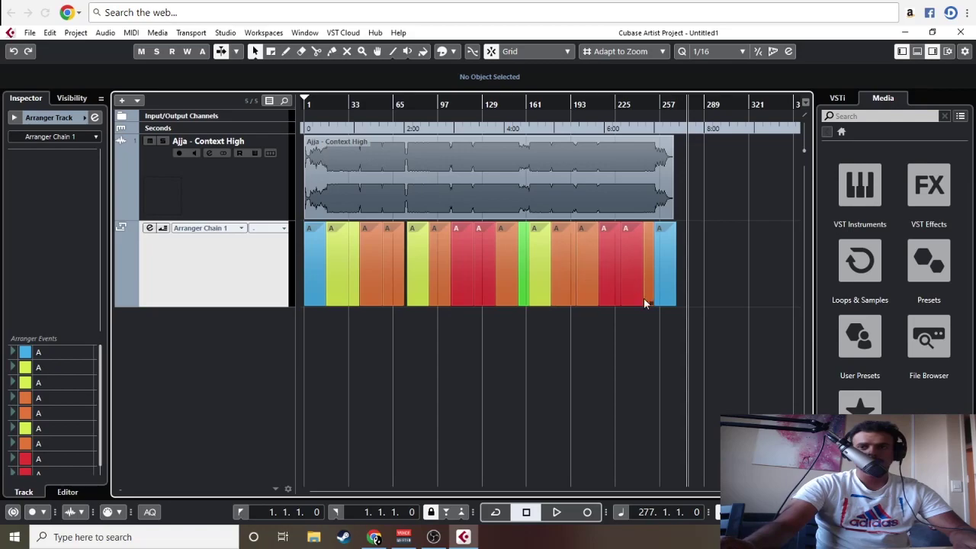
{"action": "left_click", "coordinate": [540, 300]}
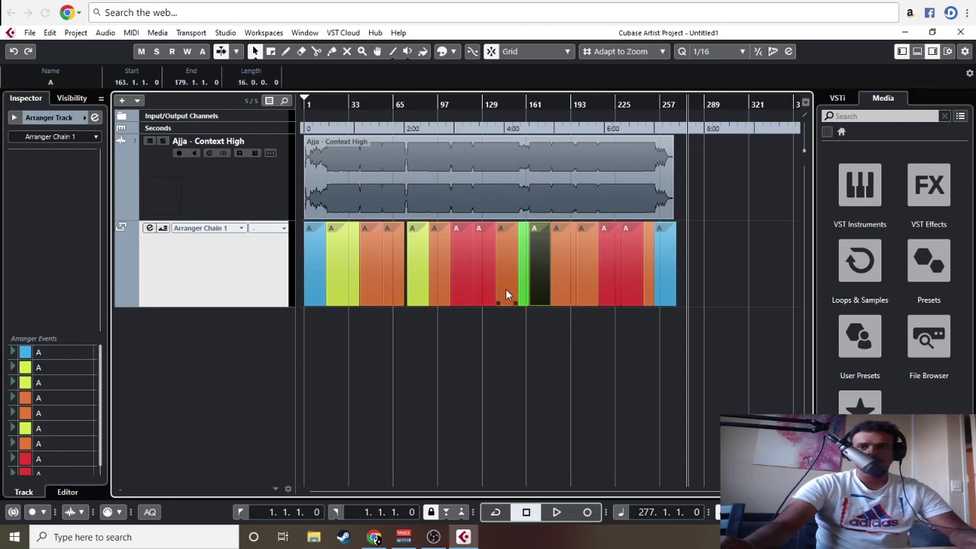
{"action": "left_click", "coordinate": [420, 286]}
{"action": "left_click", "coordinate": [344, 282]}
{"action": "left_click_drag", "start_coordinate": [645, 342], "coordinate": [611, 280]}
{"action": "left_click_drag", "start_coordinate": [496, 314], "coordinate": [467, 295]}
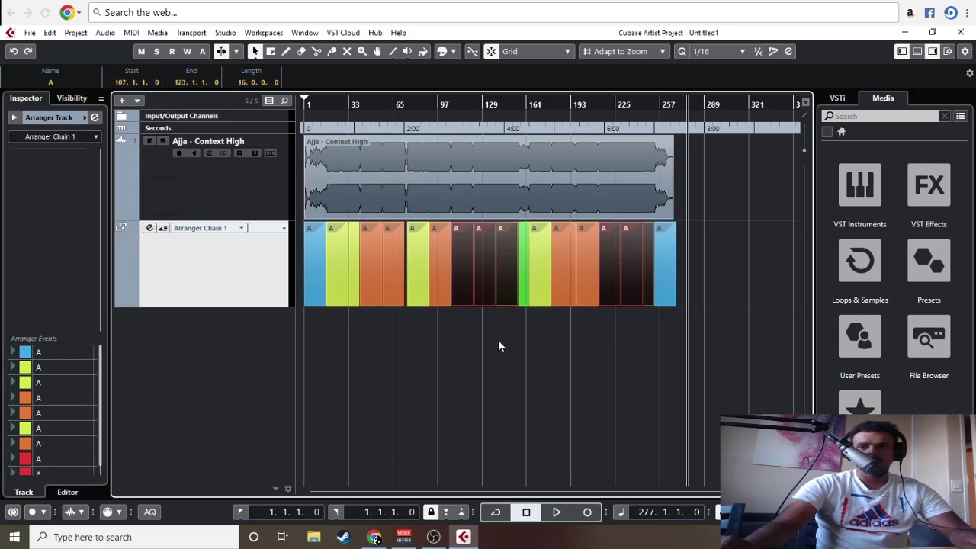
{"action": "left_click", "coordinate": [468, 326]}
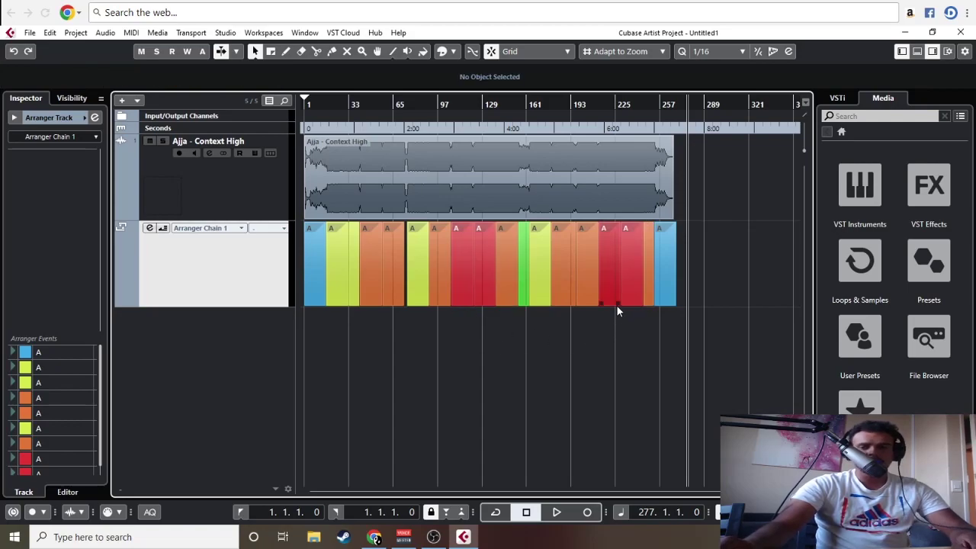
{"action": "left_click", "coordinate": [380, 303]}
{"action": "left_click", "coordinate": [425, 342]}
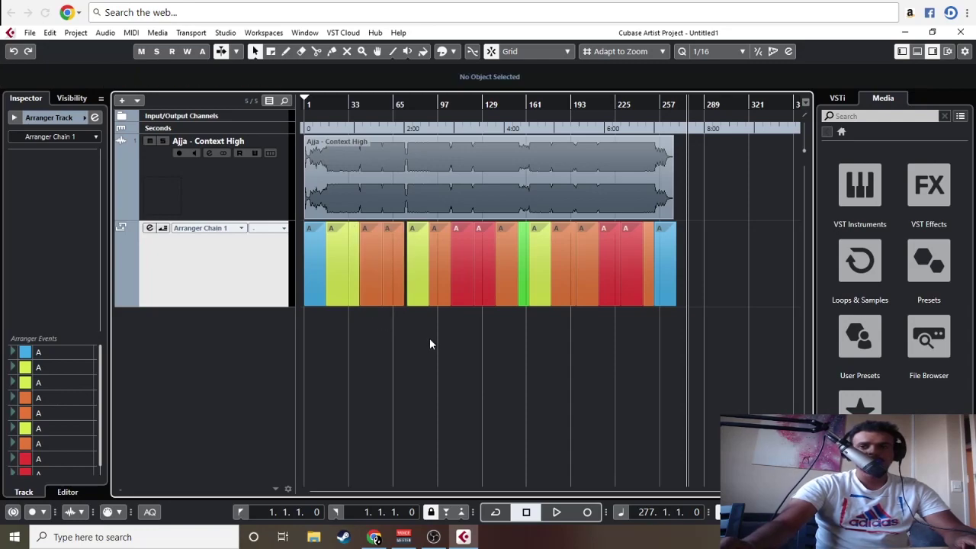
- Inspect the build-up from the first orange sections through the orange section at bar 91 to the first red pair
{"action": "left_click", "coordinate": [392, 299]}
{"action": "left_click", "coordinate": [430, 315]}
{"action": "left_click", "coordinate": [440, 299]}
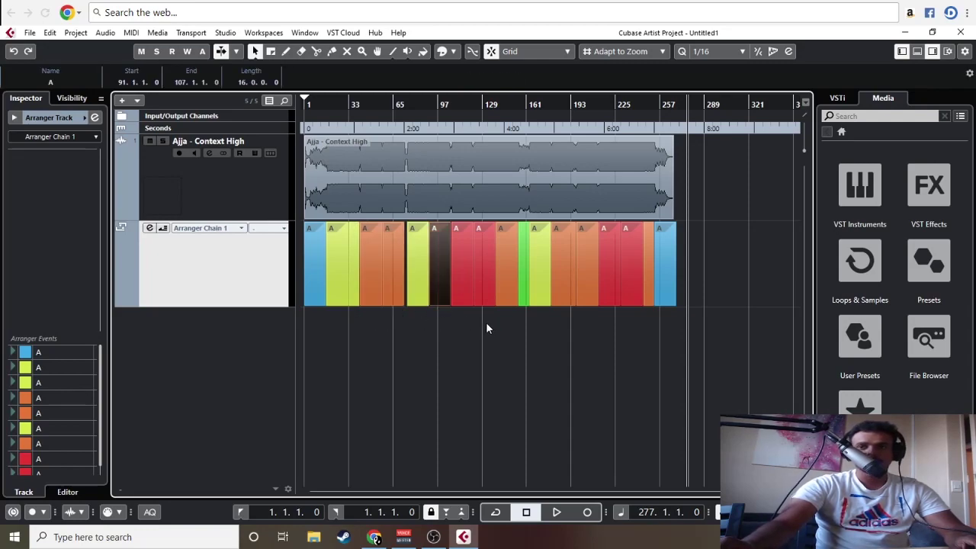
{"action": "left_click", "coordinate": [374, 316]}
{"action": "left_click_drag", "start_coordinate": [436, 297], "coordinate": [489, 283]}
{"action": "left_click", "coordinate": [445, 323]}
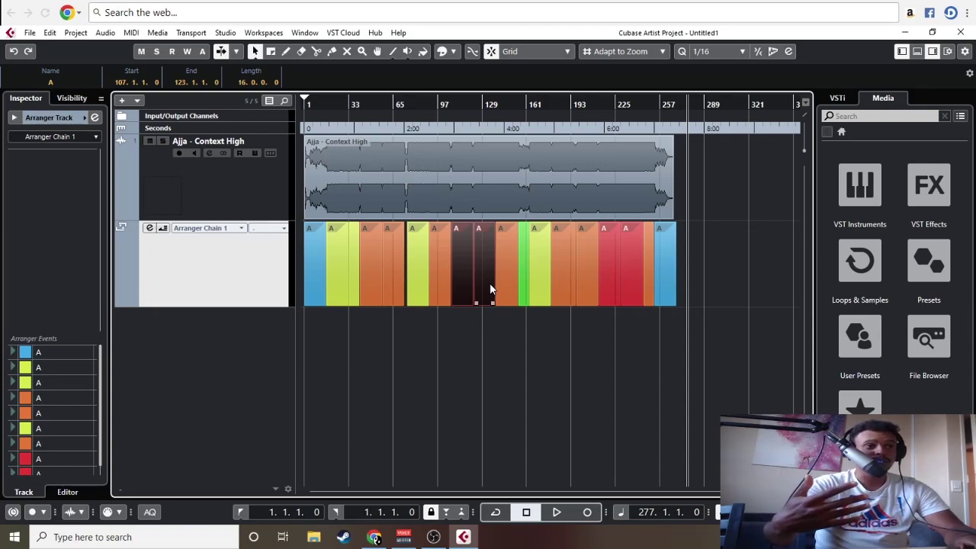
{"action": "left_click", "coordinate": [531, 372]}
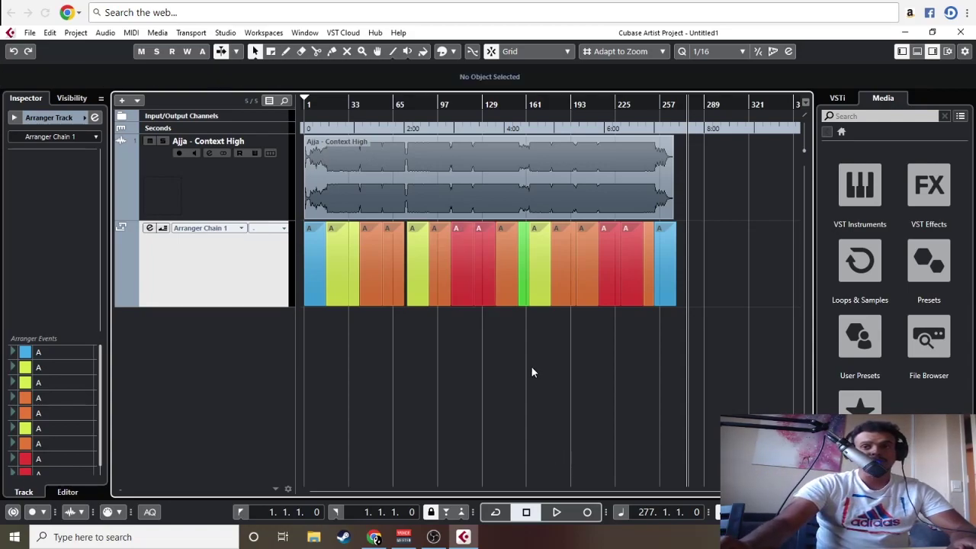
- Inspect the orange section at bar 139 and the green section that follows it
{"action": "left_click", "coordinate": [503, 289]}
{"action": "left_click", "coordinate": [524, 288]}
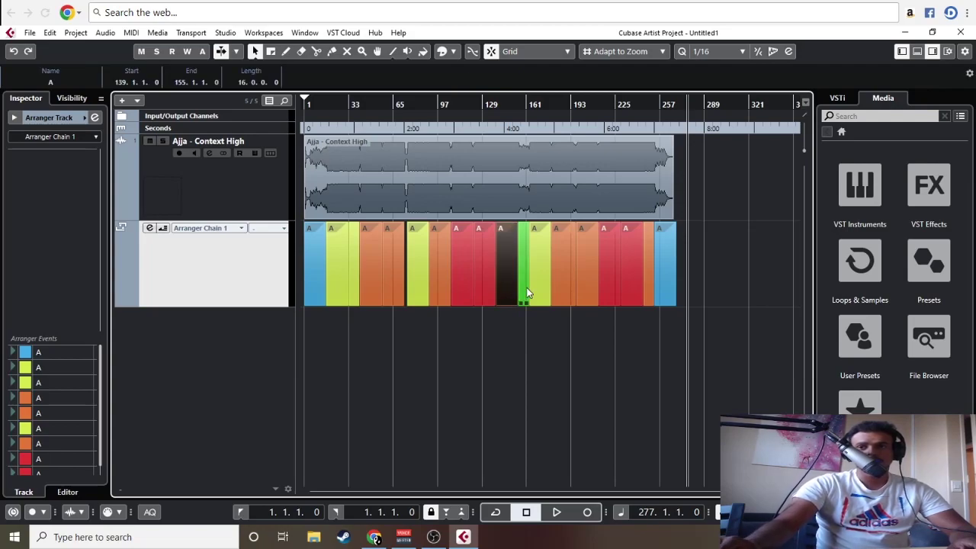
{"action": "left_click", "coordinate": [522, 326]}
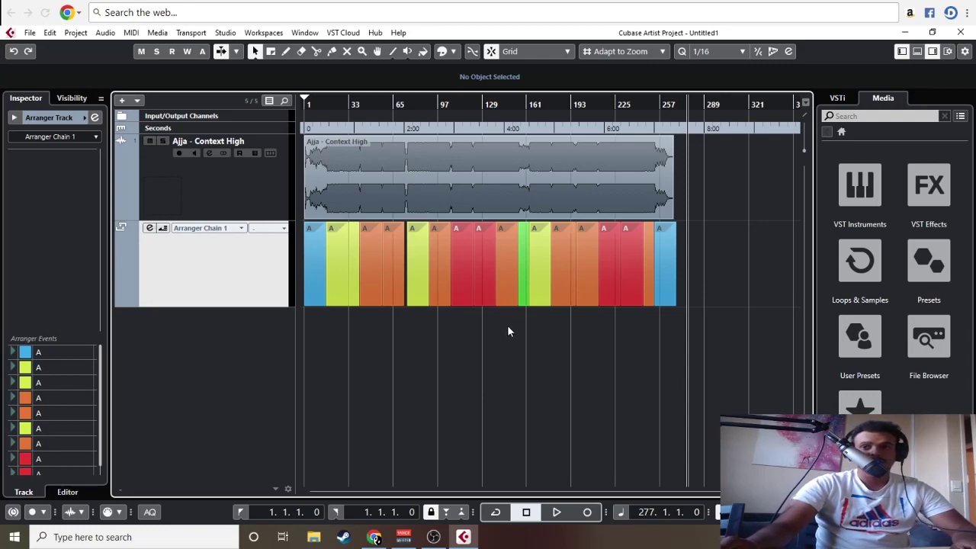
{"action": "left_click", "coordinate": [506, 287]}
{"action": "left_click", "coordinate": [554, 336]}
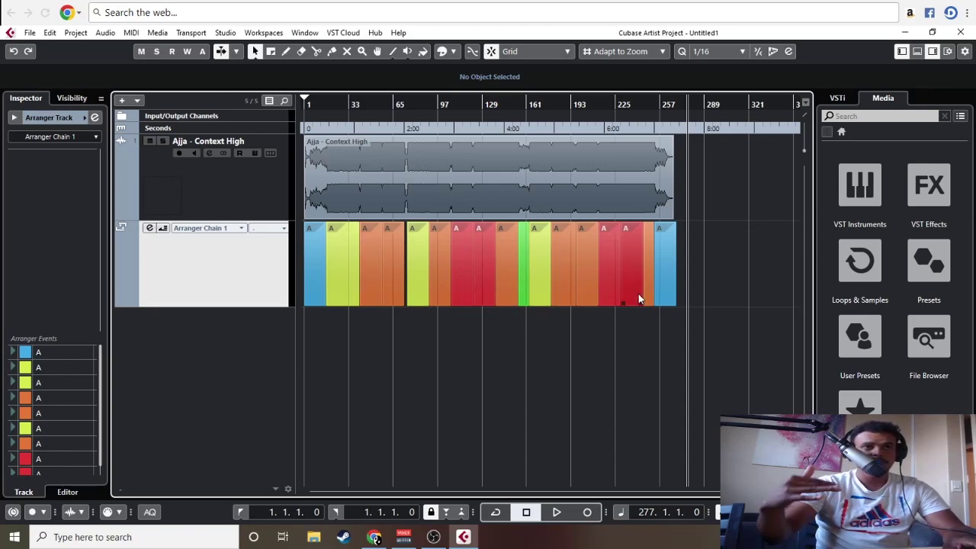
- Compare the red pairs starting at bars 107 and 213, along with the short orange section at bar 245
{"action": "left_click", "coordinate": [439, 286]}
{"action": "left_click", "coordinate": [460, 316]}
{"action": "left_click", "coordinate": [462, 294]}
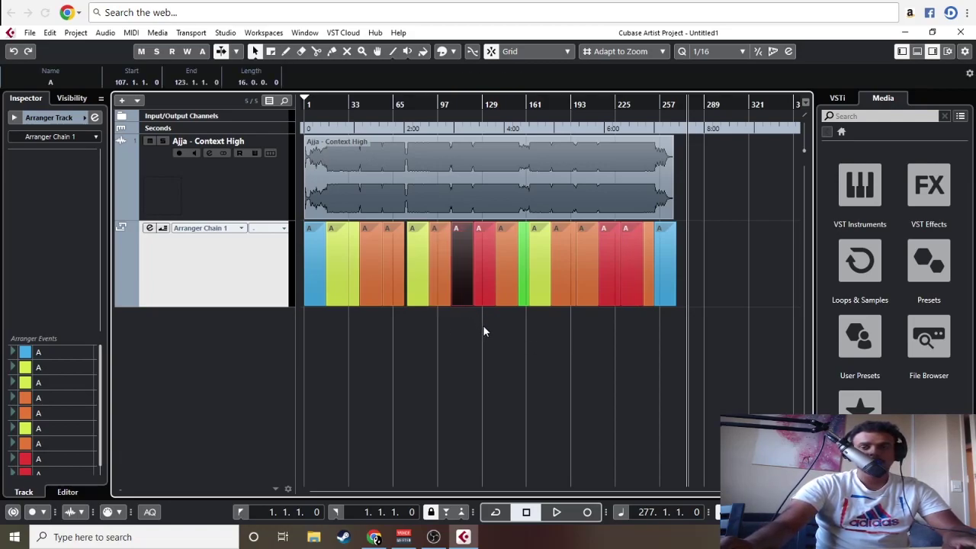
{"action": "left_click", "coordinate": [482, 298], "text": "shift"}
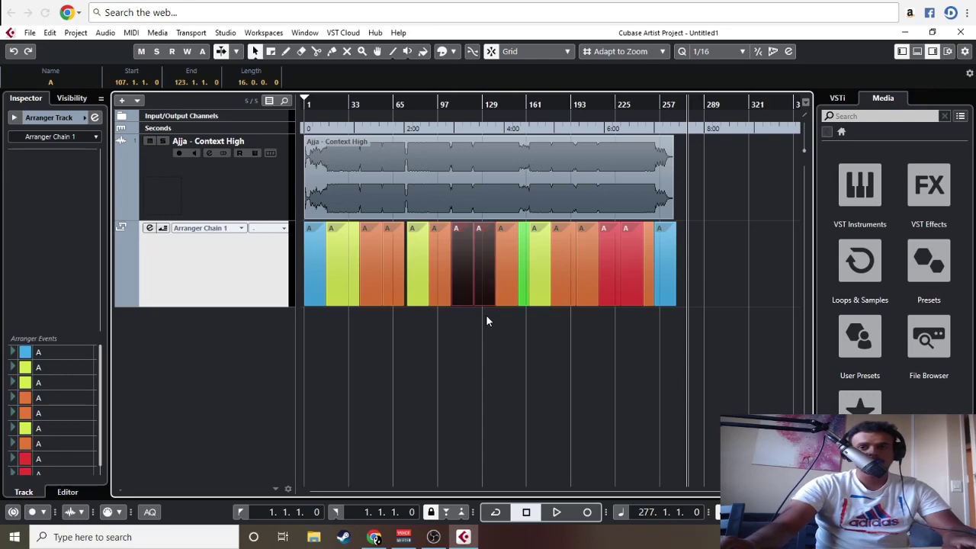
{"action": "left_click_drag", "start_coordinate": [505, 313], "coordinate": [533, 314]}
{"action": "left_click_drag", "start_coordinate": [588, 290], "coordinate": [633, 281]}
{"action": "left_click", "coordinate": [610, 316]}
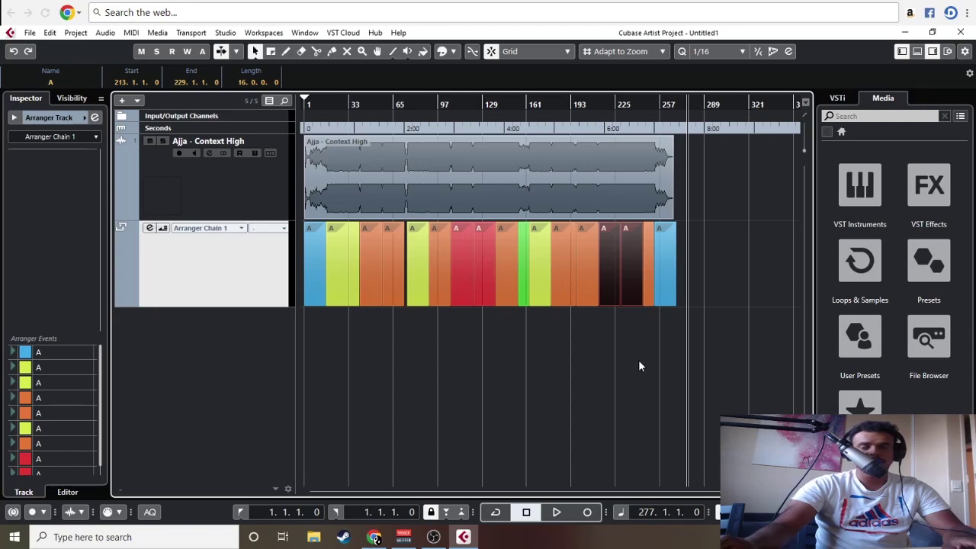
{"action": "left_click", "coordinate": [631, 317]}
{"action": "left_click_drag", "start_coordinate": [631, 318], "coordinate": [646, 254]}
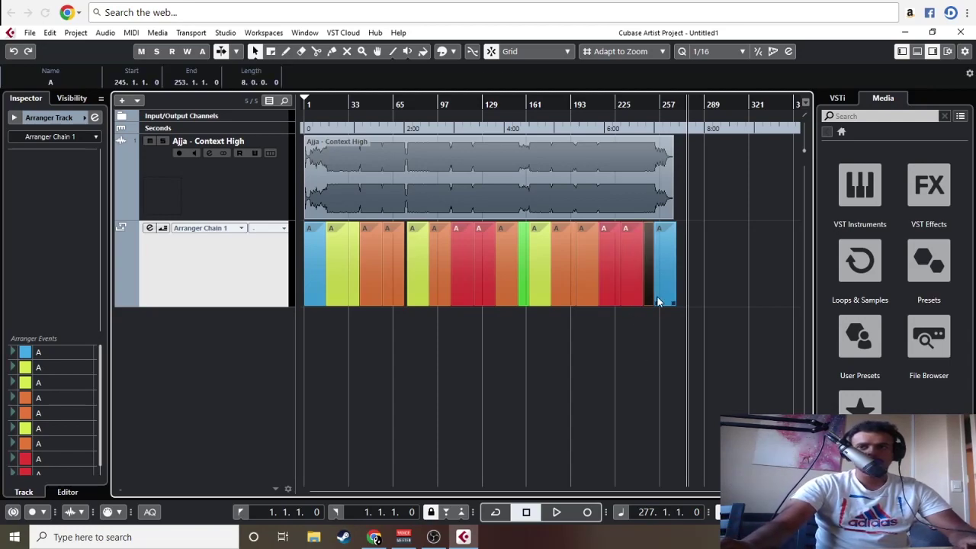
{"action": "left_click_drag", "start_coordinate": [636, 334], "coordinate": [614, 281]}
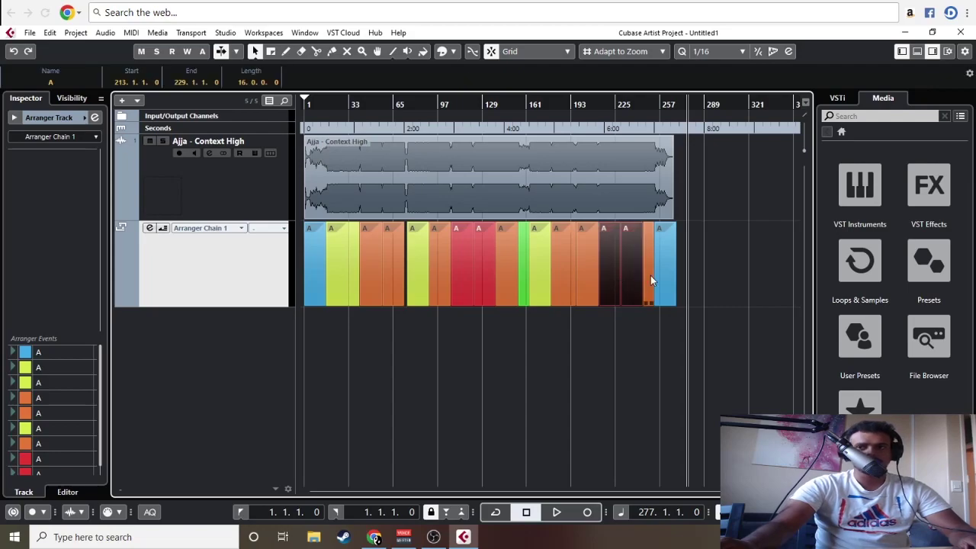
{"action": "left_click", "coordinate": [627, 325]}
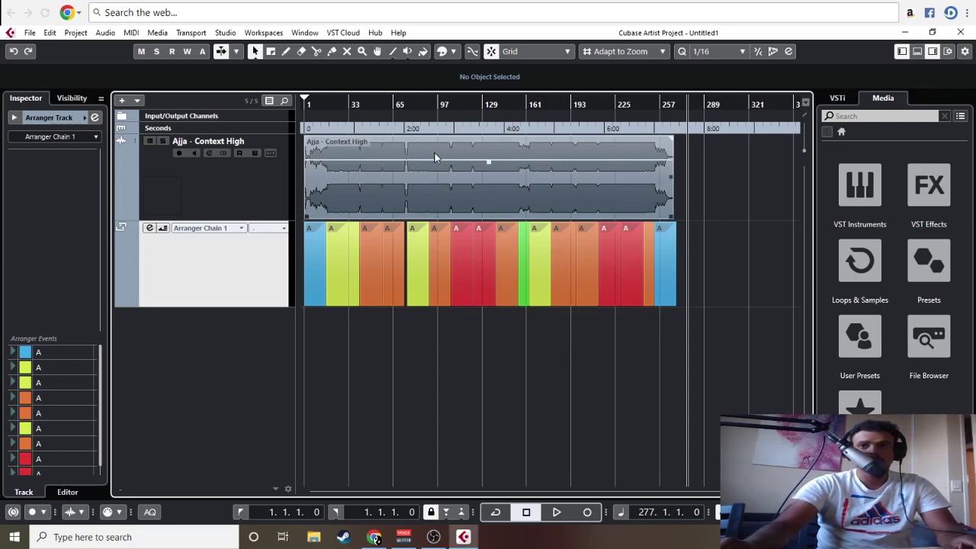
- Play the track from the beginning through the blue intro section
{"action": "key", "text": "Home"}
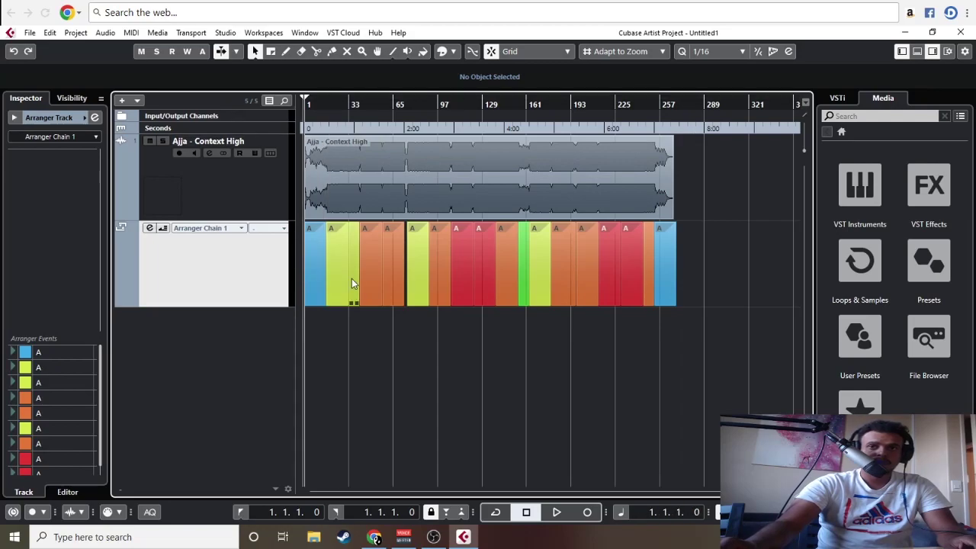
{"action": "key", "text": "h"}
{"action": "key", "text": "g"}
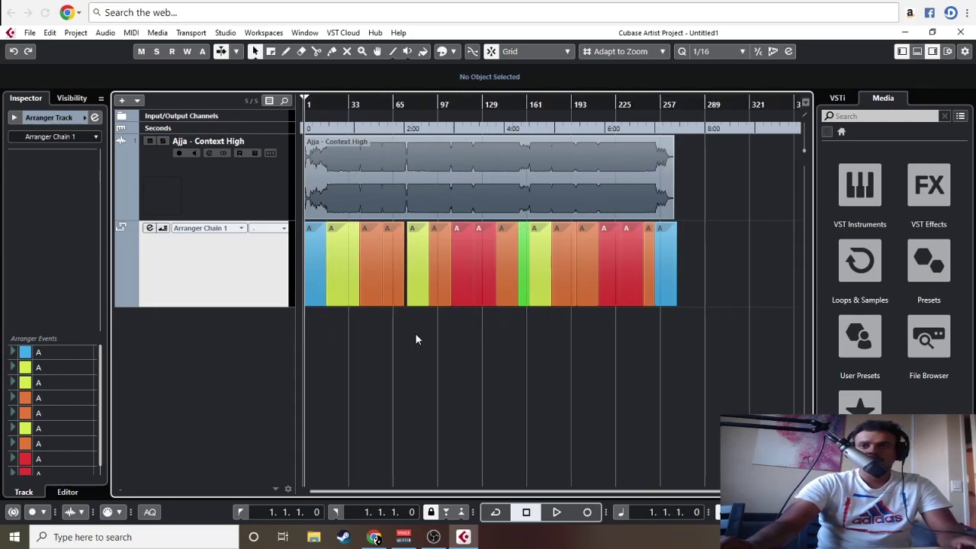
{"action": "key", "text": "h"}
{"action": "key", "text": "g"}
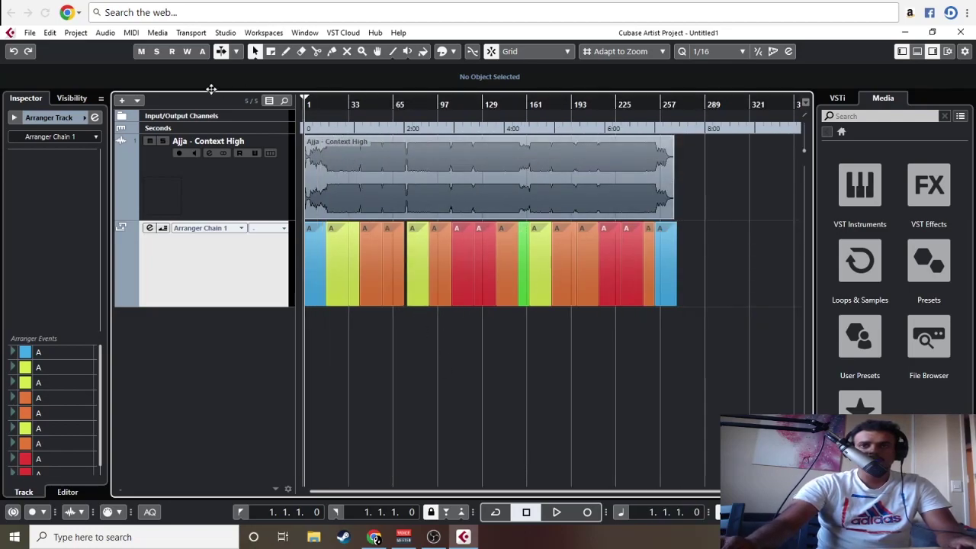
{"action": "key", "text": "h"}
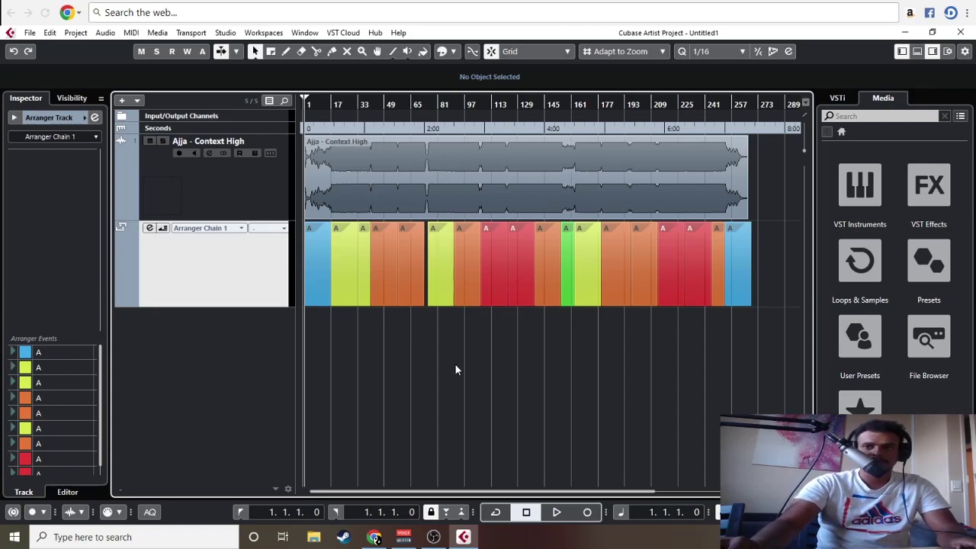
{"action": "key", "text": "space"}
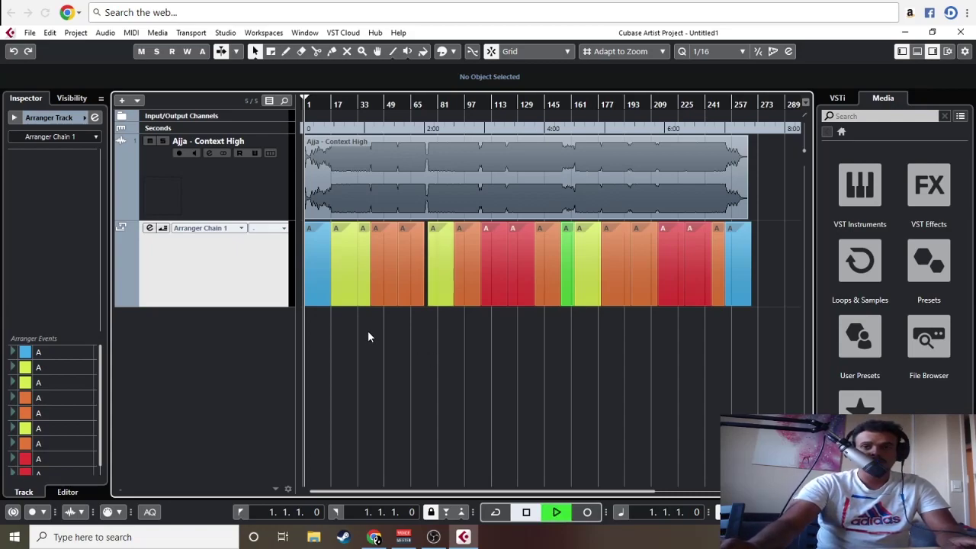
{"action": "key", "text": "h"}
{"action": "key", "text": "h"}
{"action": "key", "text": "h"}
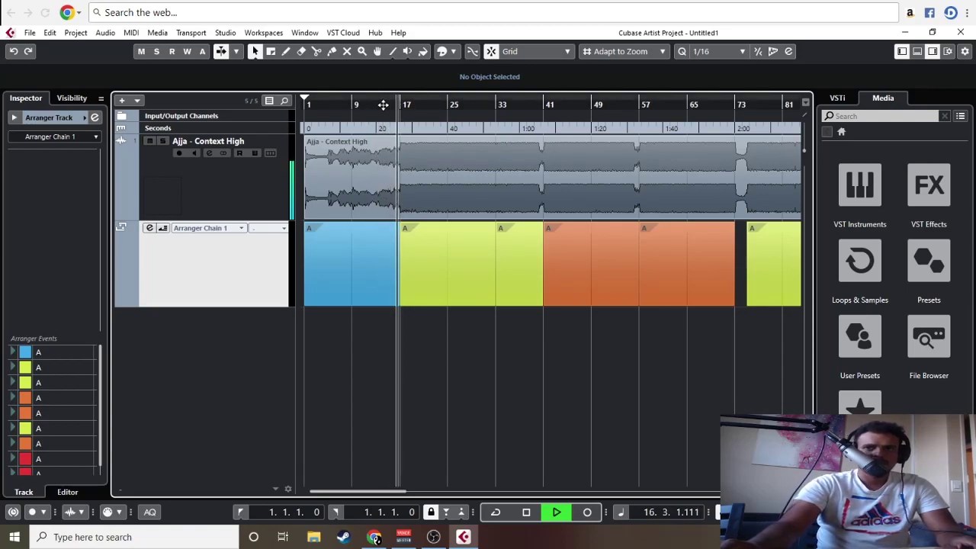
- Follow playback into the first yellow section, stop it, and return the playhead to bar 17
{"action": "key", "text": "g"}
{"action": "key", "text": "g"}
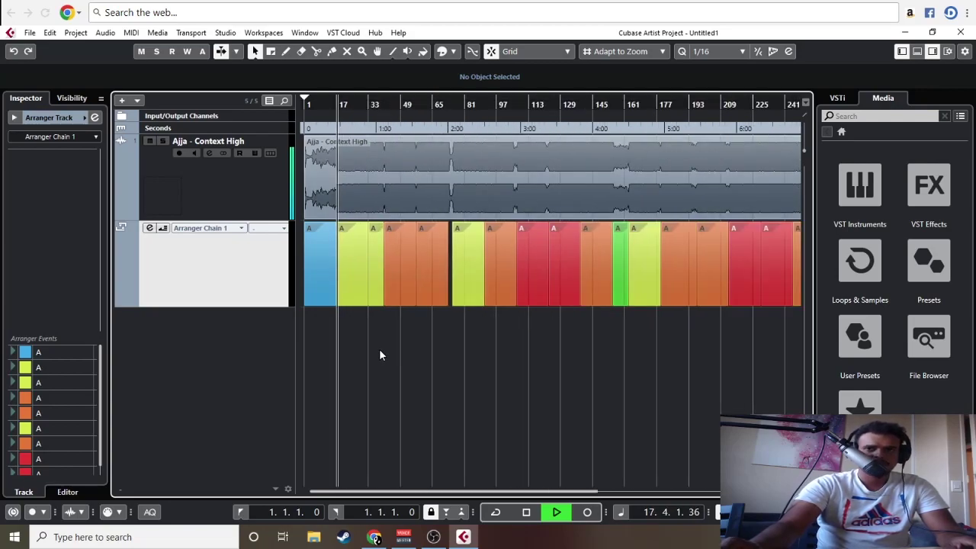
{"action": "key", "text": "h"}
{"action": "key", "text": "h"}
{"action": "key", "text": "h"}
{"action": "key", "text": "h"}
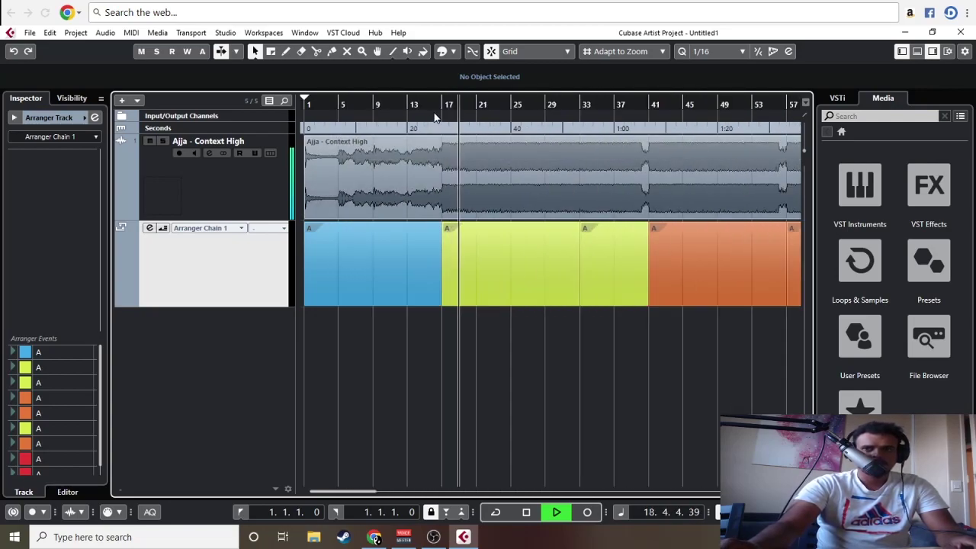
{"action": "key", "text": "space"}
{"action": "left_click_drag", "start_coordinate": [464, 105], "coordinate": [446, 122]}
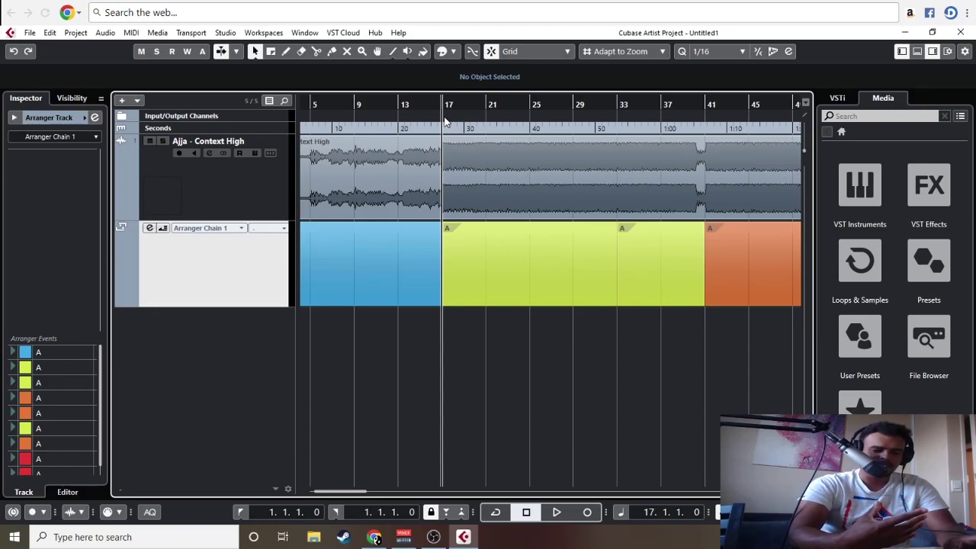
- Play the first yellow section from bar 17 and follow it against the waveform
{"action": "key", "text": "g"}
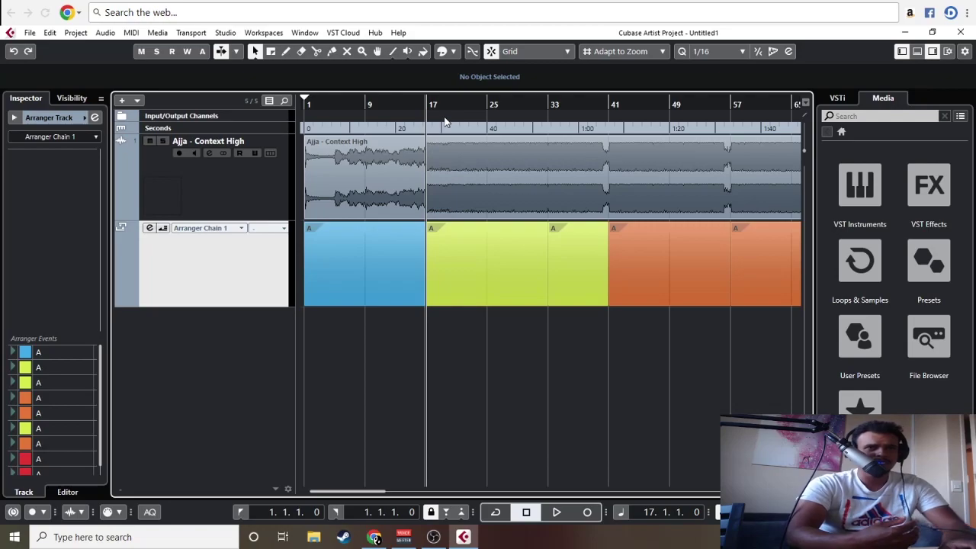
{"action": "key", "text": "space"}
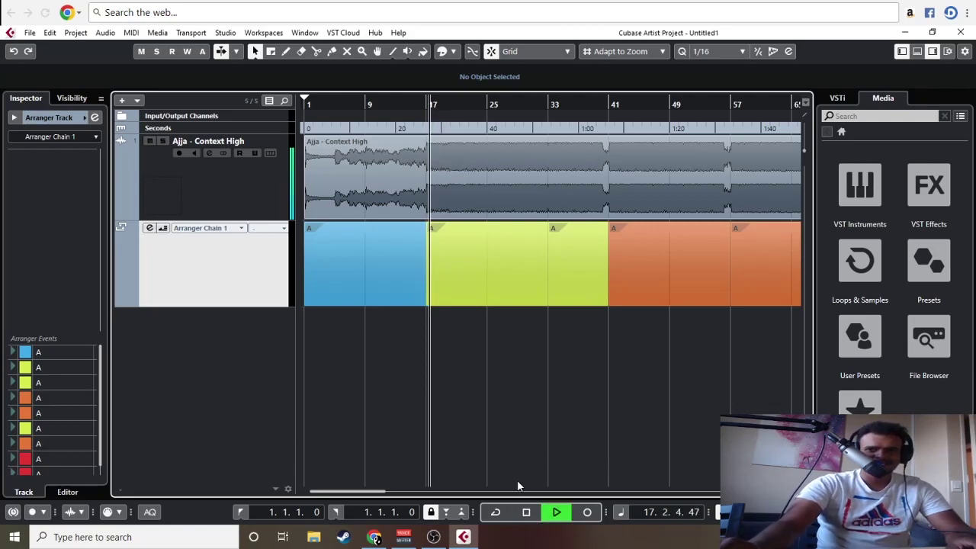
{"action": "key", "text": "g"}
{"action": "key", "text": "g"}
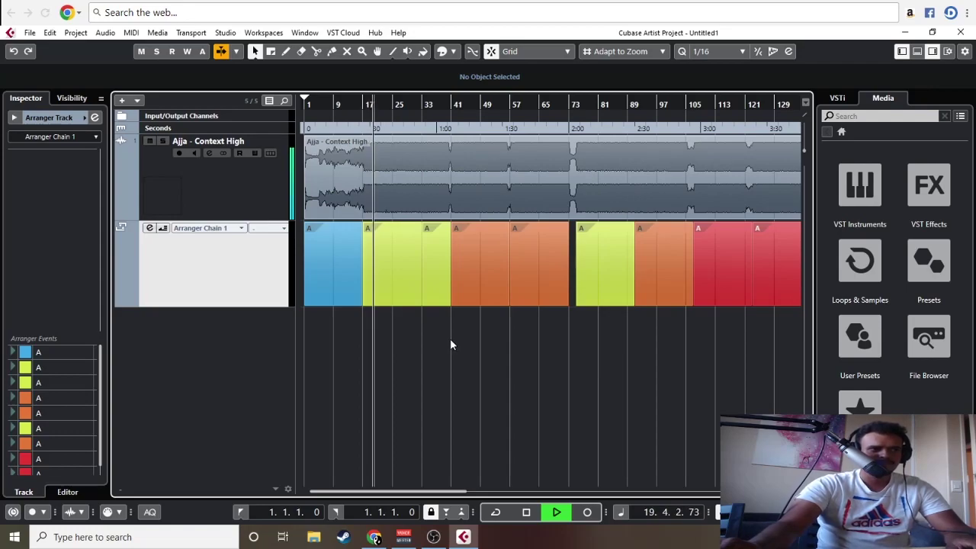
{"action": "key", "text": "h"}
{"action": "key", "text": "h"}
{"action": "key", "text": "h"}
{"action": "key", "text": "h"}
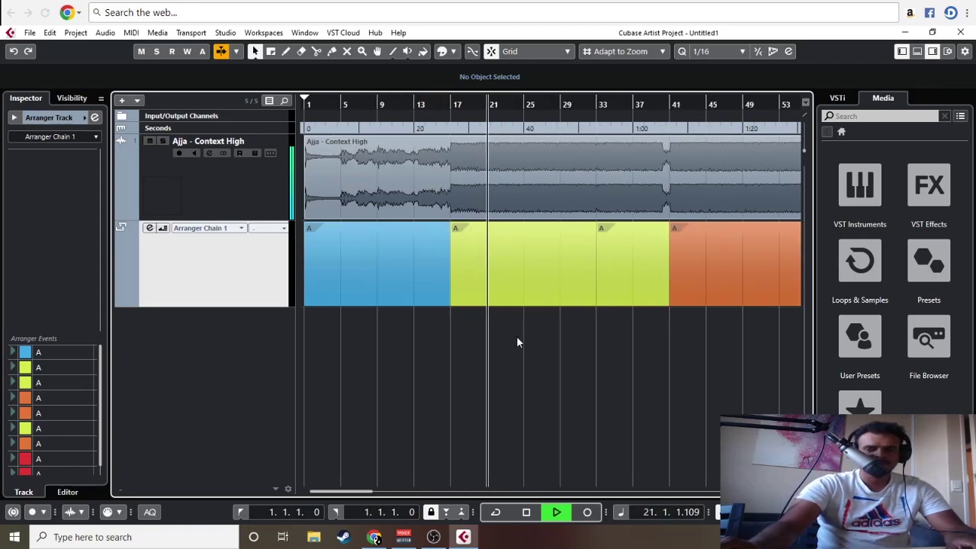
- Follow playback through the first yellow section, stop it, and return the playhead to bar 25
{"action": "scroll", "coordinate": [545, 345], "scroll_direction": "right", "scroll_amount": 3}
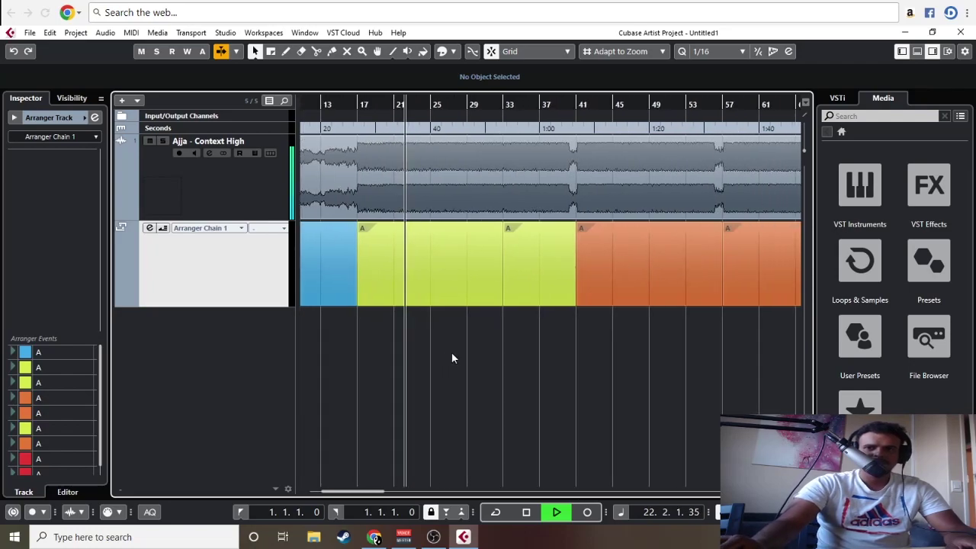
{"action": "key", "text": "g"}
{"action": "key", "text": "g"}
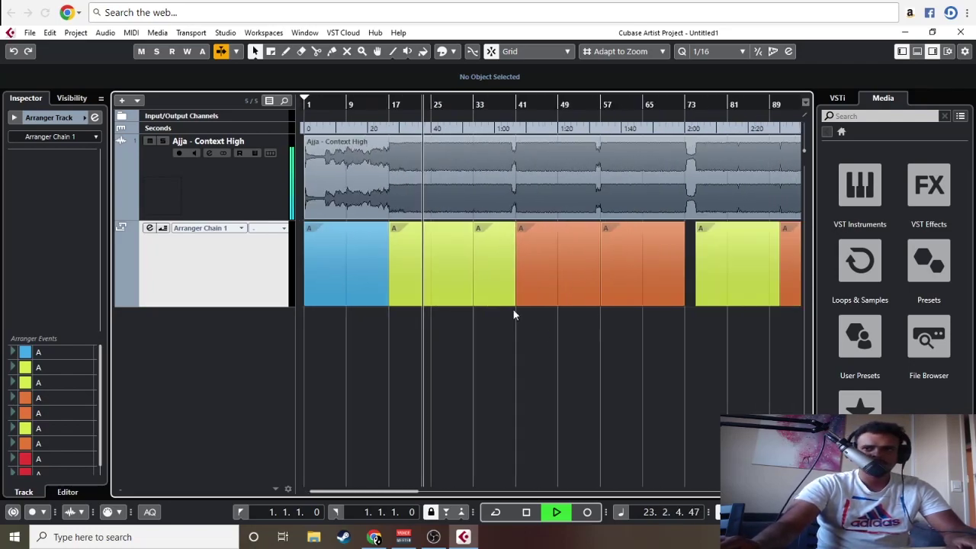
{"action": "key", "text": "h"}
{"action": "key", "text": "h"}
{"action": "key", "text": "h"}
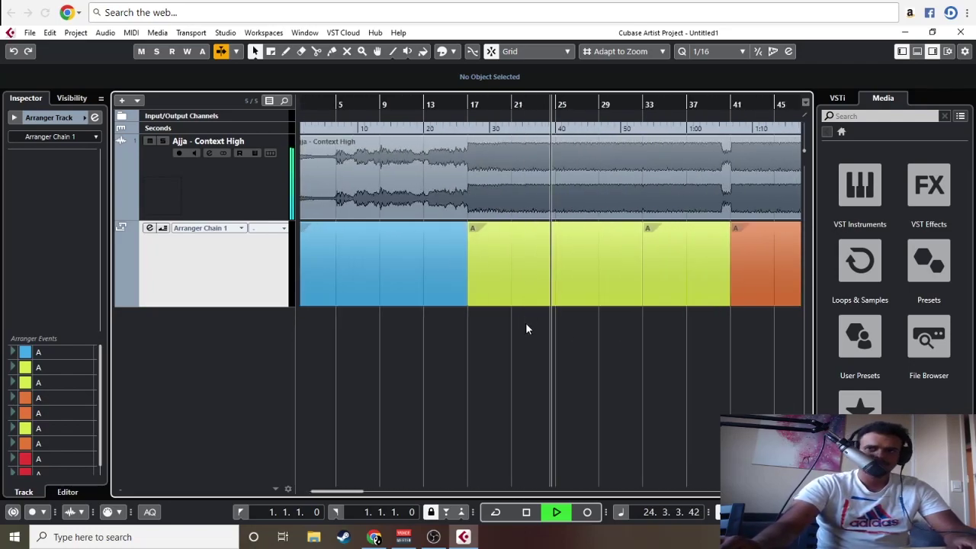
{"action": "scroll", "coordinate": [488, 327], "scroll_direction": "right", "scroll_amount": 1}
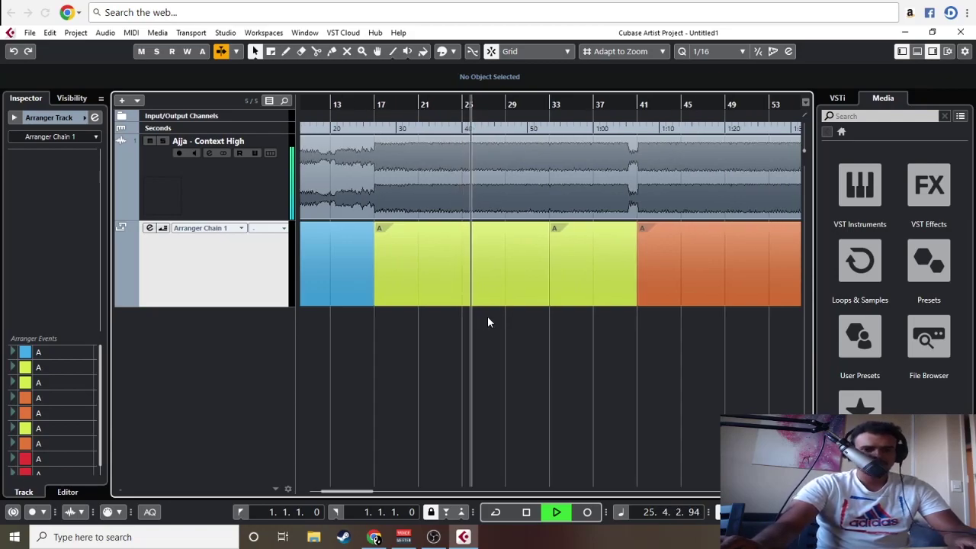
{"action": "key", "text": "space"}
{"action": "left_click", "coordinate": [463, 106]}
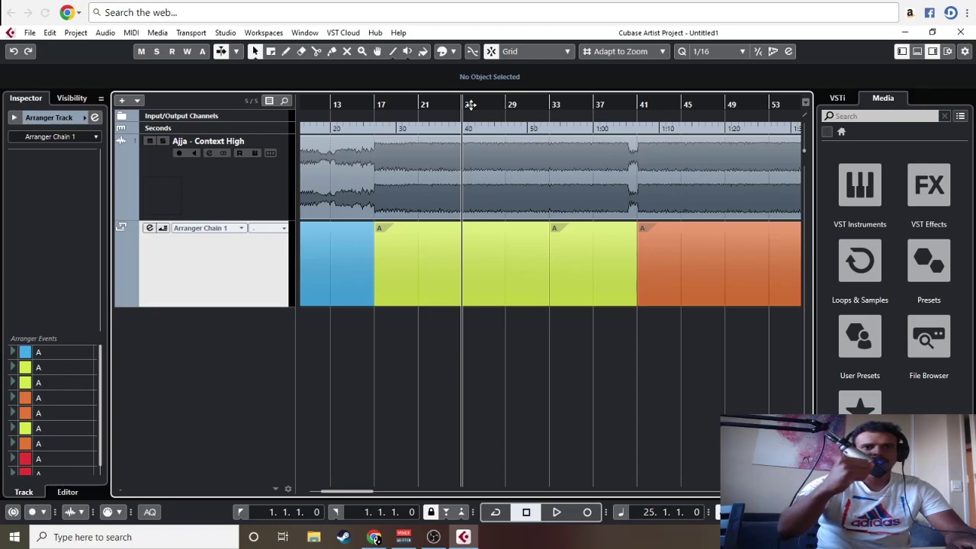
- Play from bar 26 into the second yellow section, stop, and return the playhead to bar 33
{"action": "left_click", "coordinate": [471, 105]}
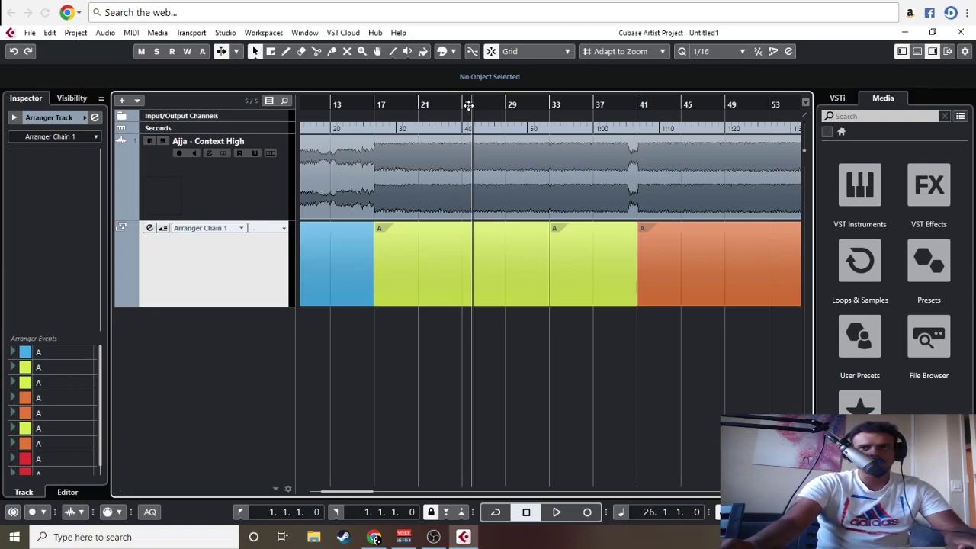
{"action": "key", "text": "space"}
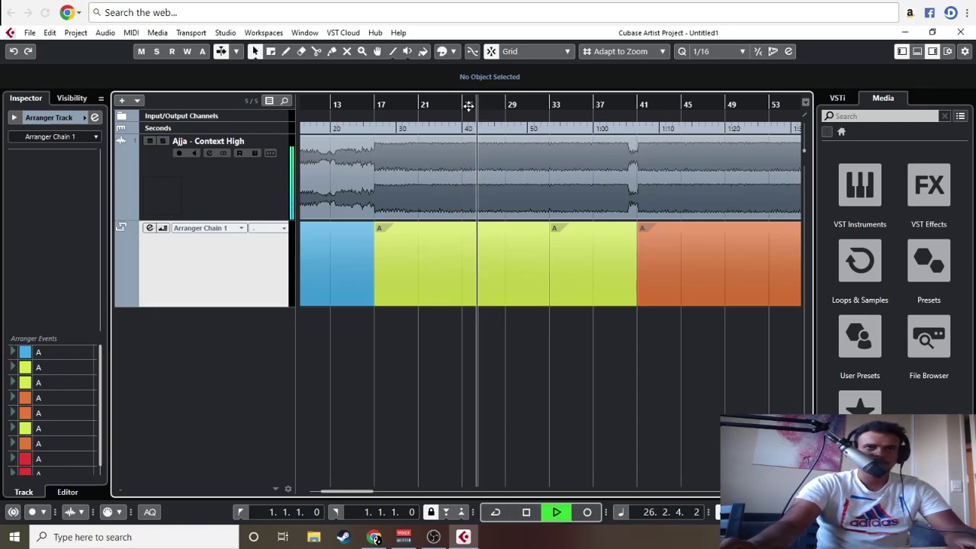
{"action": "scroll", "coordinate": [515, 367], "scroll_direction": "down", "scroll_amount": 2}
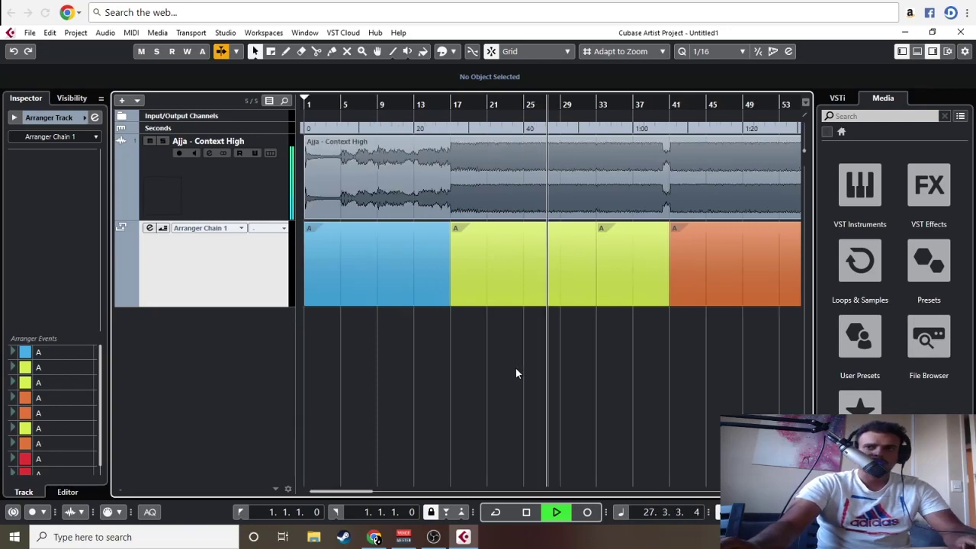
{"action": "scroll", "coordinate": [562, 344], "scroll_direction": "up", "scroll_amount": 4}
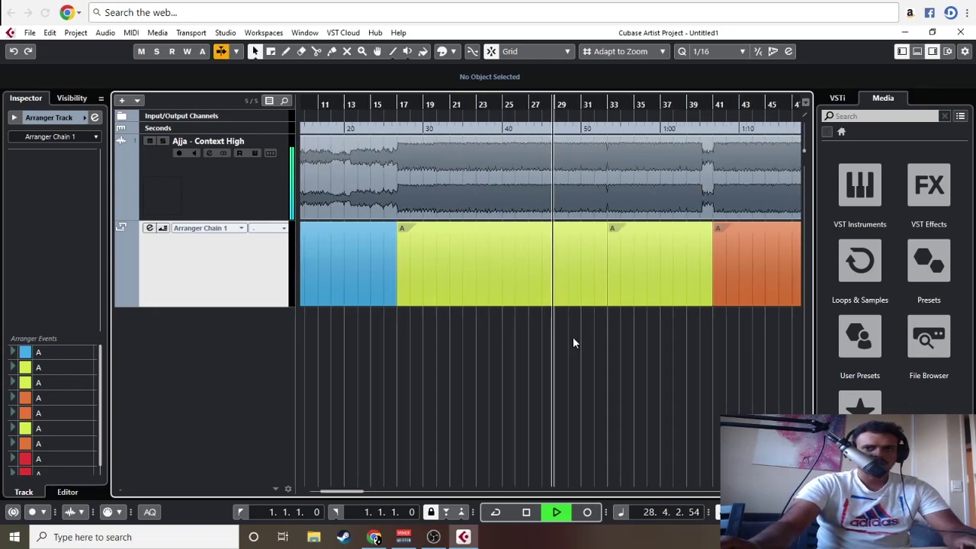
{"action": "scroll", "coordinate": [475, 334], "scroll_direction": "right", "scroll_amount": 3}
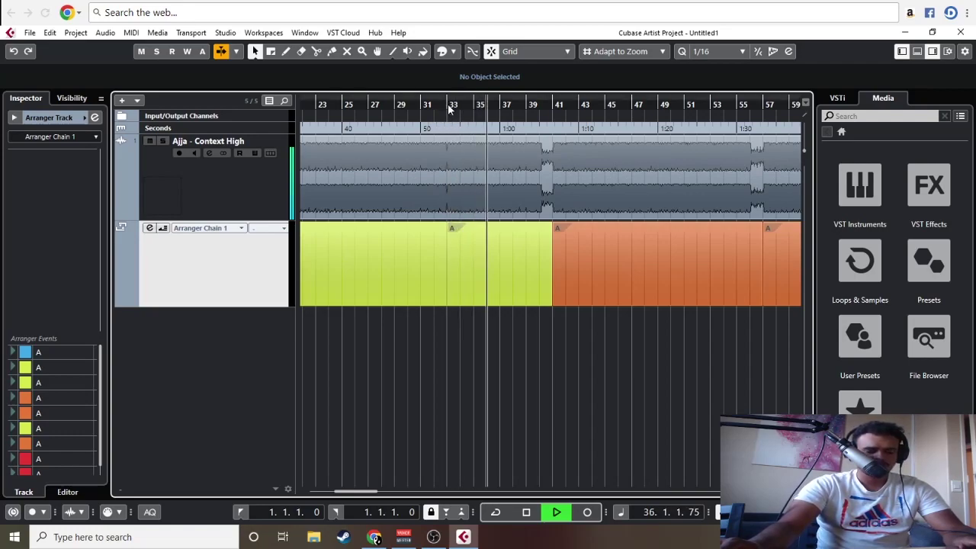
{"action": "key", "text": "space"}
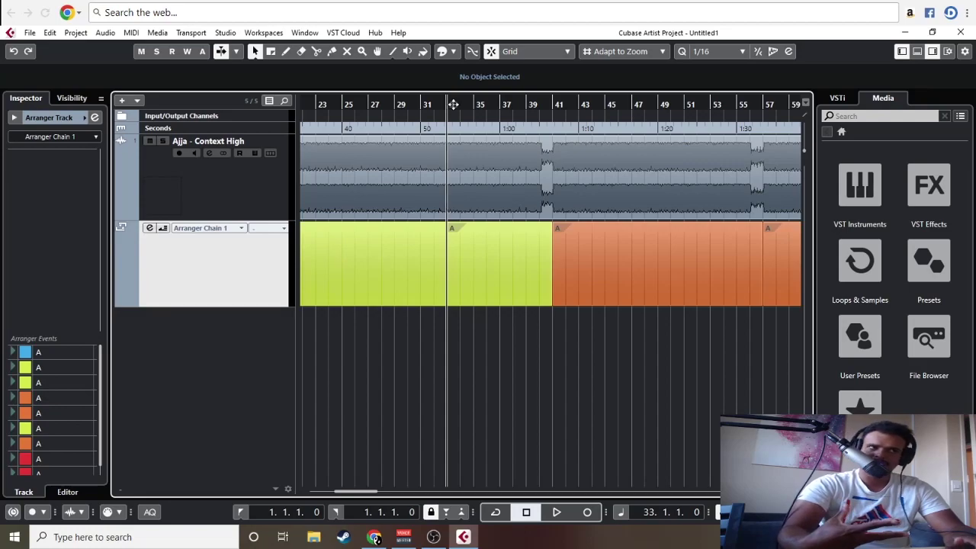
- Play the second yellow section from bar 33 into the first orange section, stop, and return the playhead to bar 41
{"action": "key", "text": "space"}
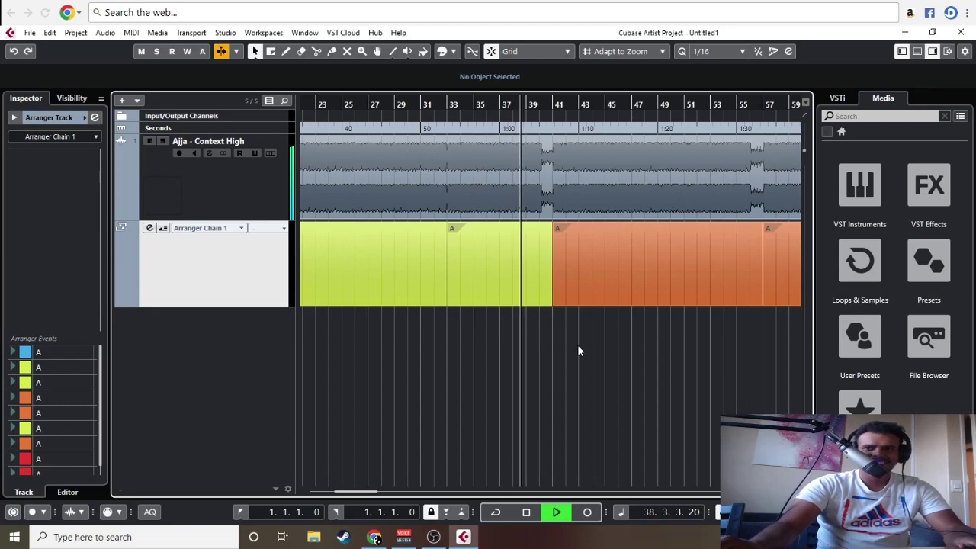
{"action": "scroll", "coordinate": [577, 337], "scroll_direction": "down", "scroll_amount": 4}
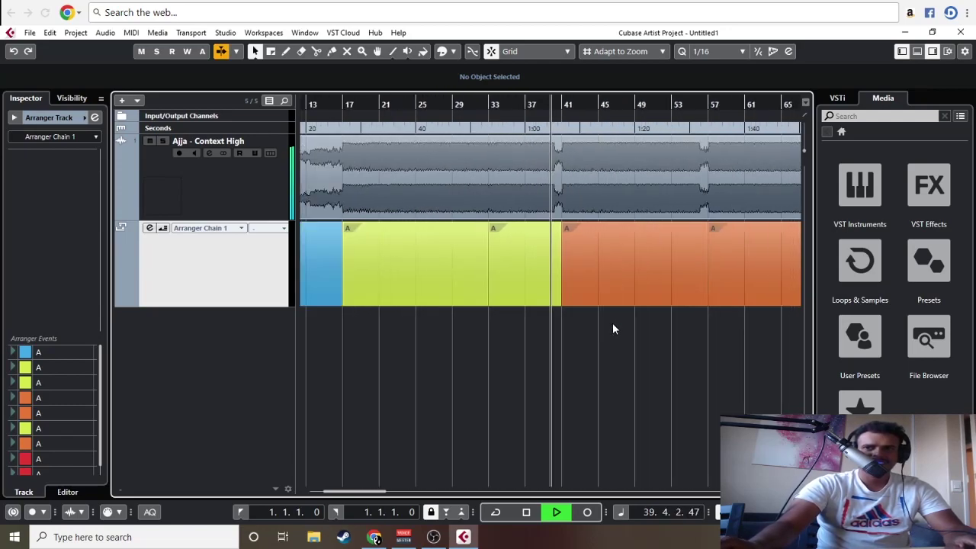
{"action": "scroll", "coordinate": [614, 329], "scroll_direction": "down", "scroll_amount": 4}
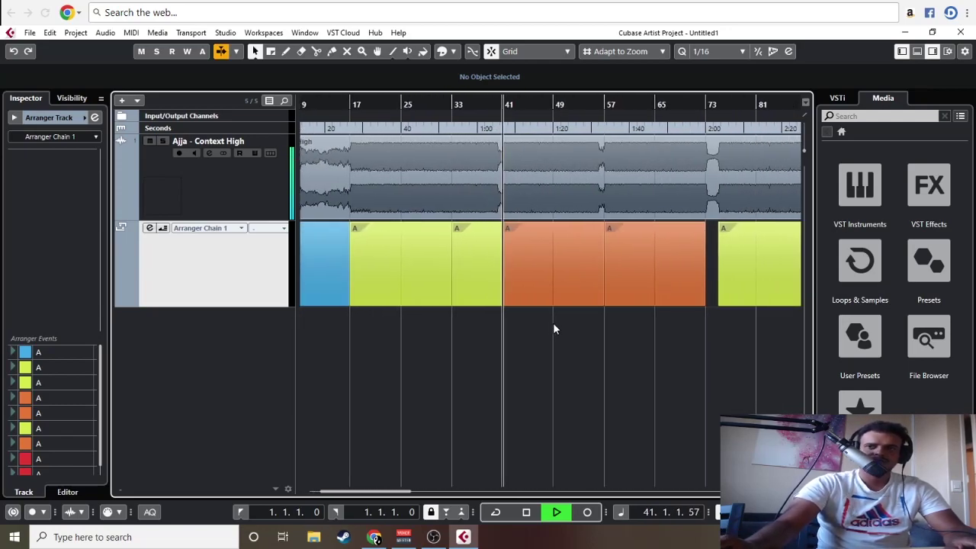
{"action": "scroll", "coordinate": [457, 340], "scroll_direction": "up", "scroll_amount": 3}
{"action": "scroll", "coordinate": [439, 344], "scroll_direction": "up", "scroll_amount": 3}
{"action": "key", "text": "space"}
{"action": "left_click", "coordinate": [529, 106]}
{"action": "left_click_drag", "start_coordinate": [530, 107], "coordinate": [494, 297]}
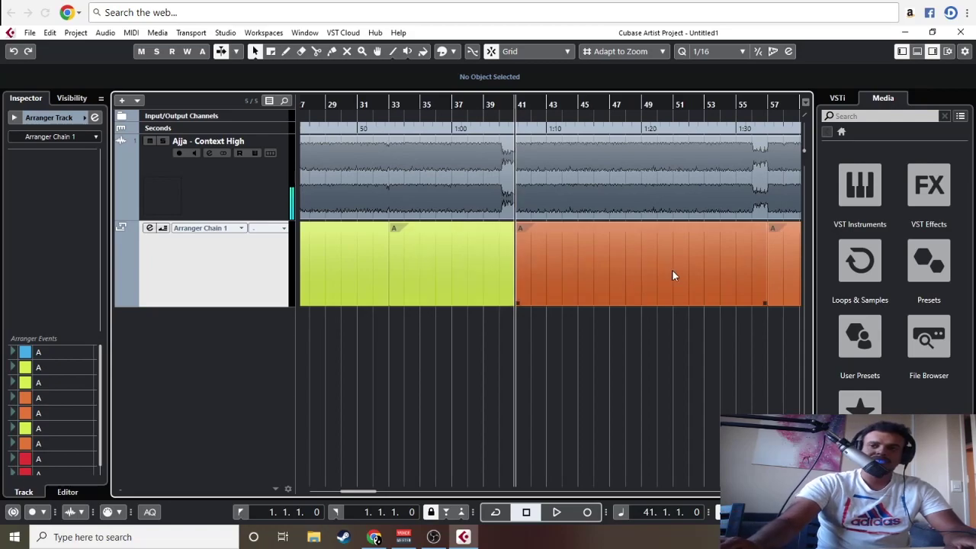
- Play the first orange section from bar 41, stop, and position the playhead at bar 49
{"action": "scroll", "coordinate": [583, 340], "scroll_direction": "right", "scroll_amount": 3}
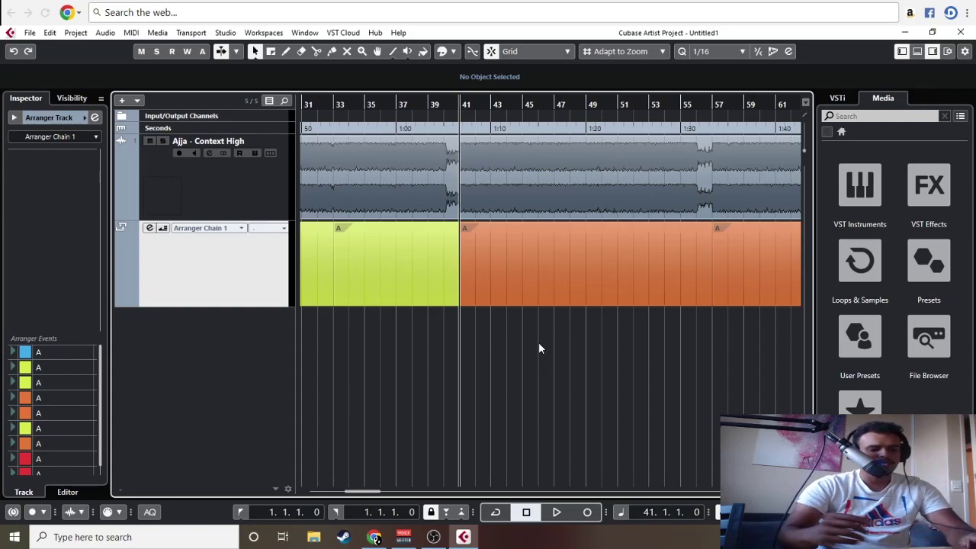
{"action": "key", "text": "space"}
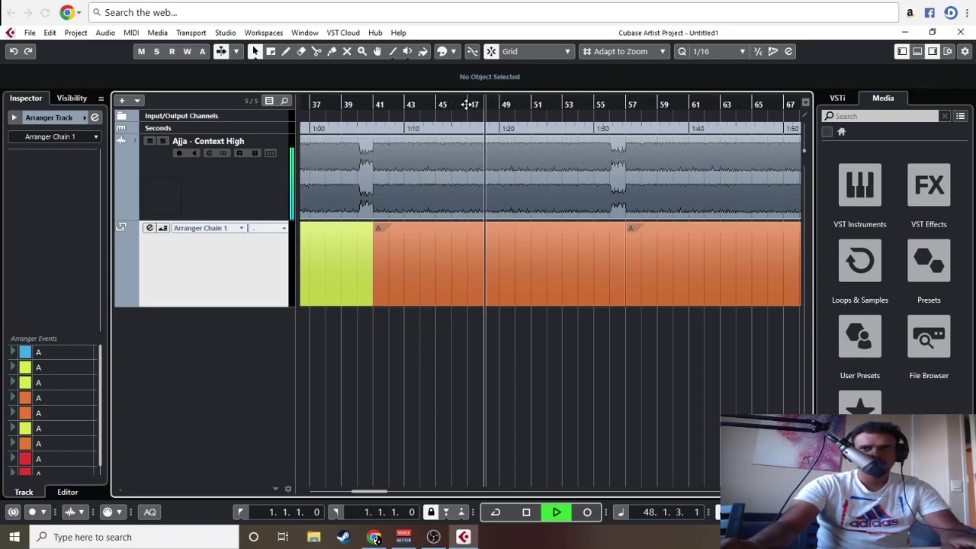
{"action": "left_click", "coordinate": [466, 104]}
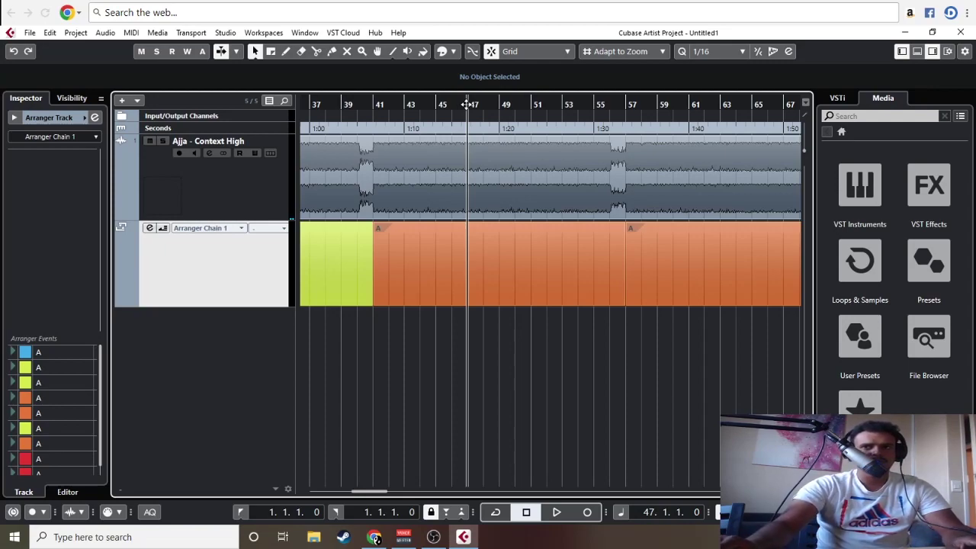
{"action": "left_click", "coordinate": [495, 104]}
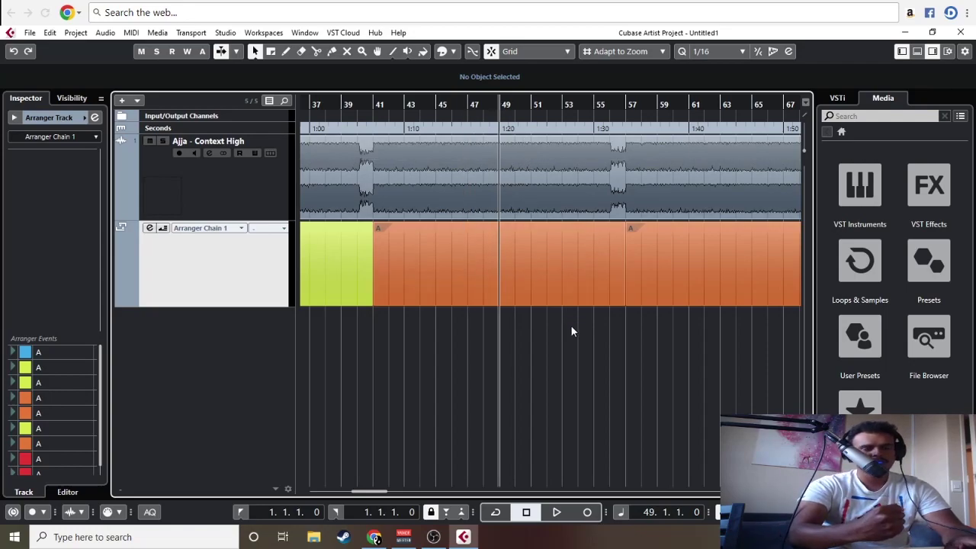
- Play the rest of the first orange section from bar 49, stop, and place the playhead at bar 55
{"action": "key", "text": "space"}
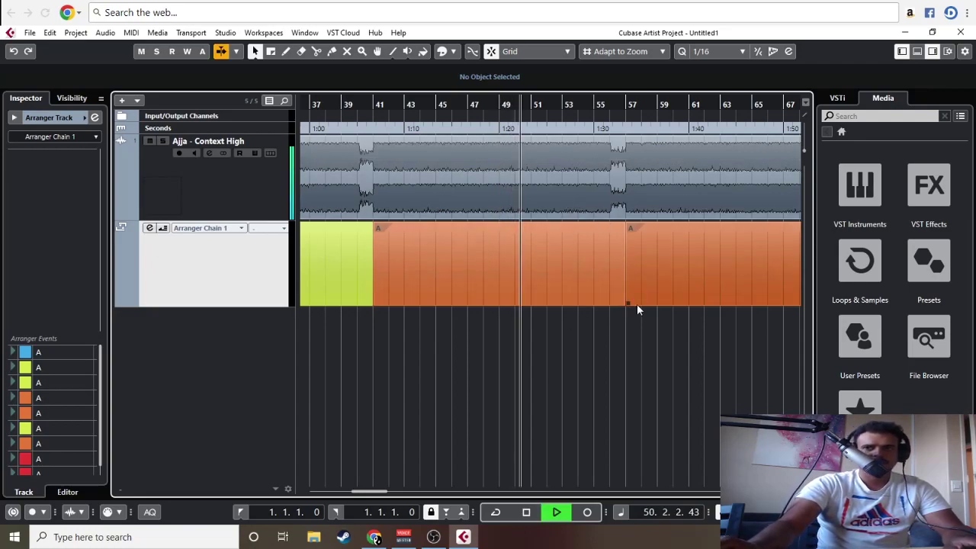
{"action": "scroll", "coordinate": [590, 344], "scroll_direction": "right", "scroll_amount": 2}
{"action": "scroll", "coordinate": [589, 341], "scroll_direction": "right", "scroll_amount": 3}
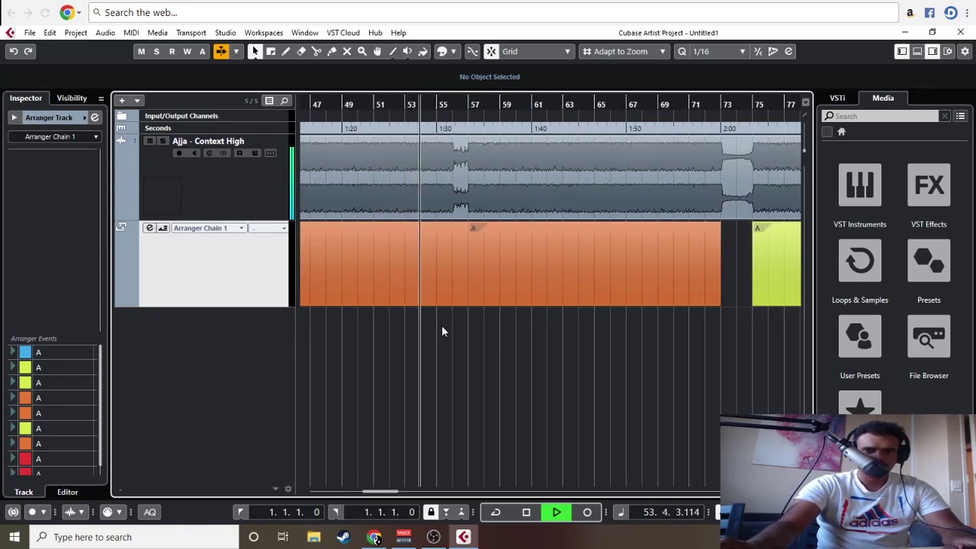
{"action": "key", "text": "space"}
{"action": "left_click", "coordinate": [442, 107]}
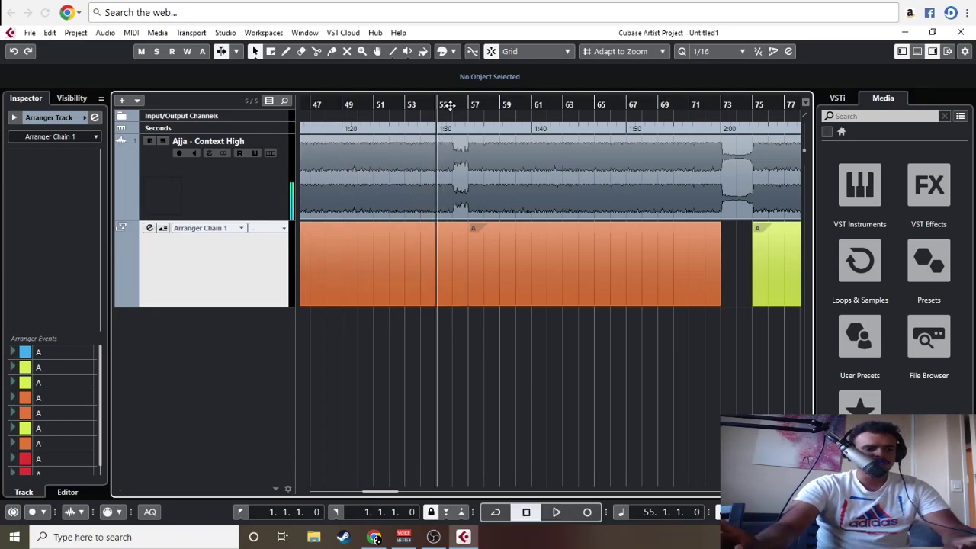
{"action": "mouse_move", "coordinate": [449, 105]}
{"action": "left_mouse_down"}
{"action": "mouse_move", "coordinate": [426, 104]}
{"action": "mouse_move", "coordinate": [439, 103]}
{"action": "left_mouse_up"}
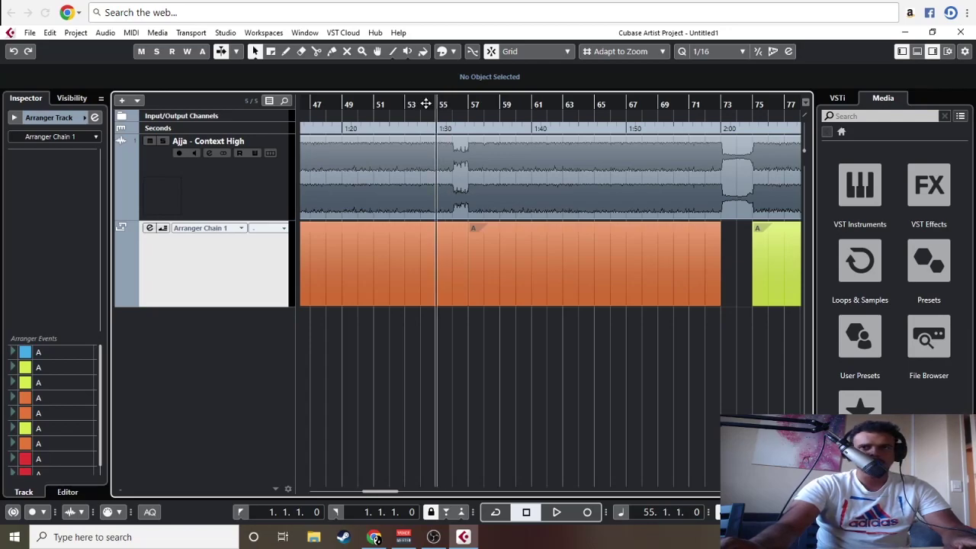
- Play from bar 55 into the second orange section, skipping ahead to bar 66 and on towards the section's end
{"action": "key", "text": "space"}
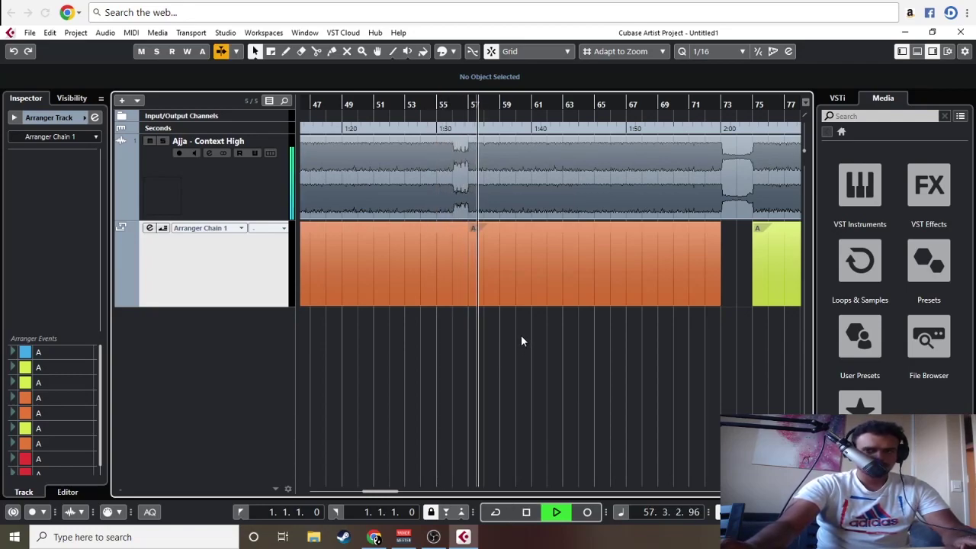
{"action": "key", "text": "g"}
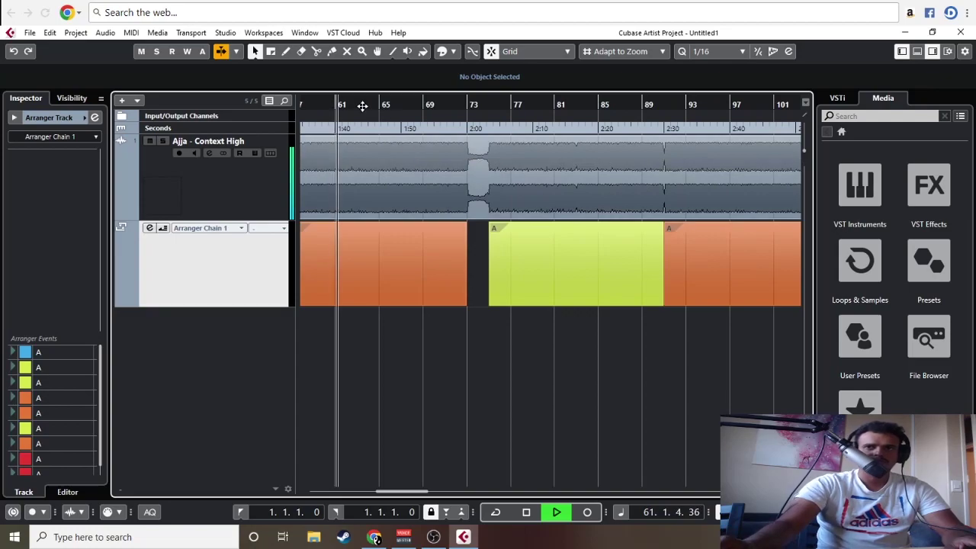
{"action": "left_click", "coordinate": [388, 104]}
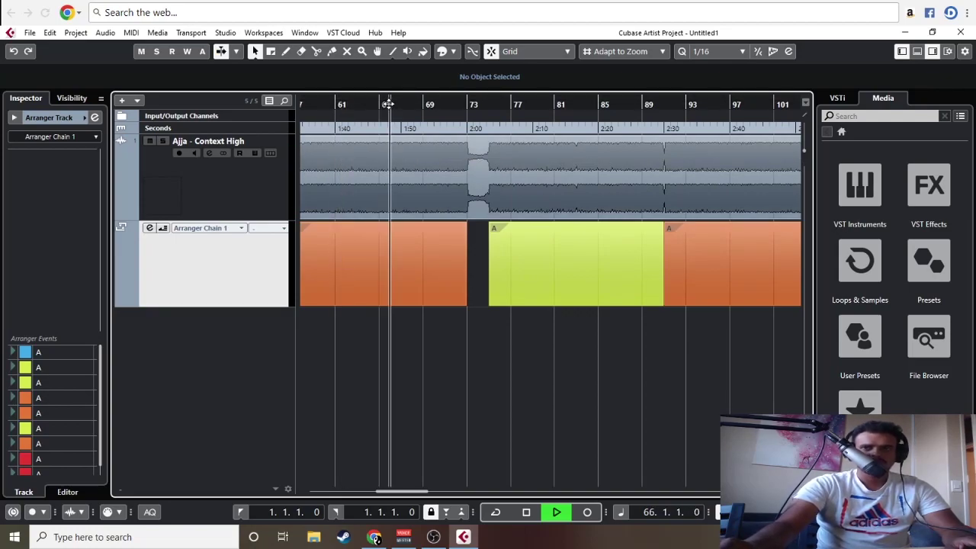
{"action": "left_click", "coordinate": [434, 106]}
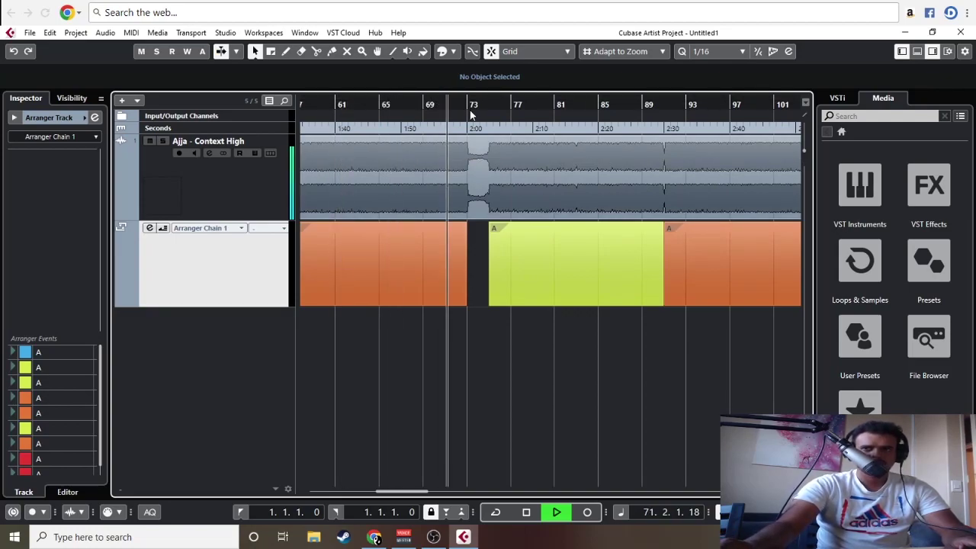
- Follow playback across the gap at bar 73 into the next yellow section, stop, and return the playhead to bar 75
{"action": "key", "text": "g"}
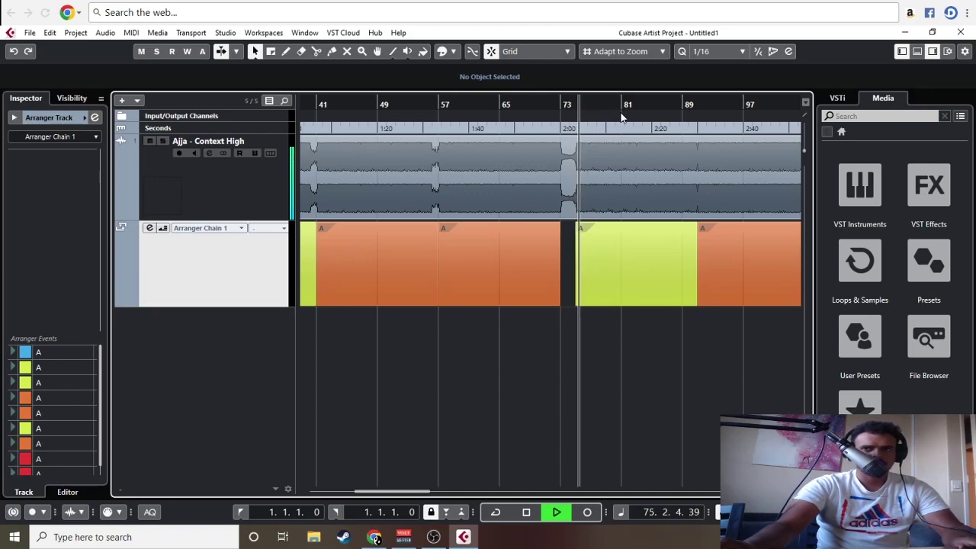
{"action": "key", "text": "space"}
{"action": "left_click", "coordinate": [574, 105]}
{"action": "left_click_drag", "start_coordinate": [641, 346], "coordinate": [544, 356]}
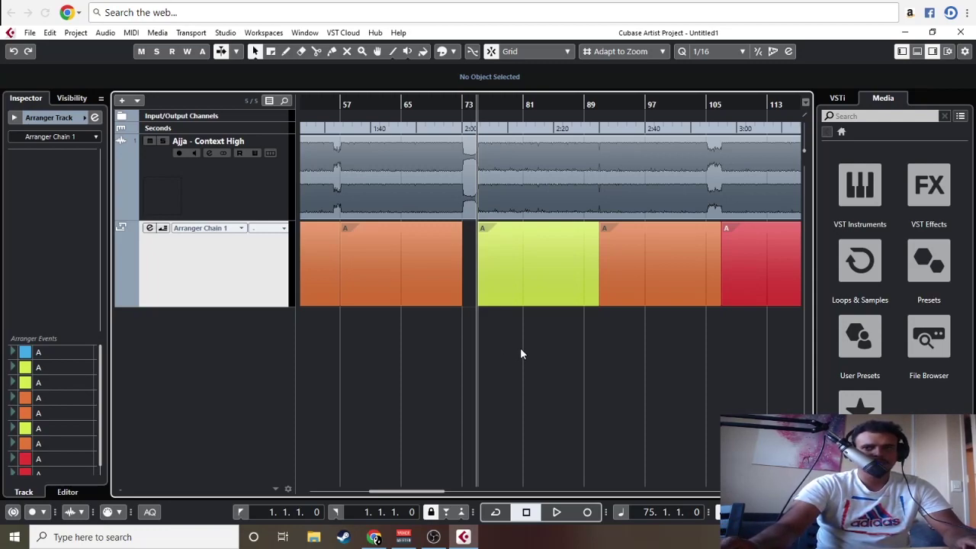
- Play the yellow section from bar 75, skip to bar 89, follow into the orange section, and stop with the playhead at bar 89
{"action": "key", "text": "space"}
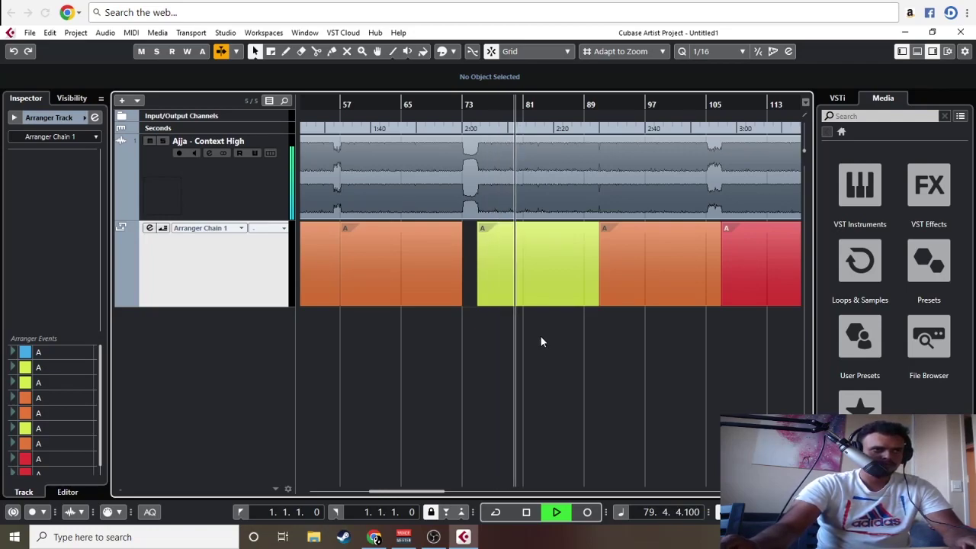
{"action": "scroll", "coordinate": [582, 321], "scroll_direction": "right", "scroll_amount": 1}
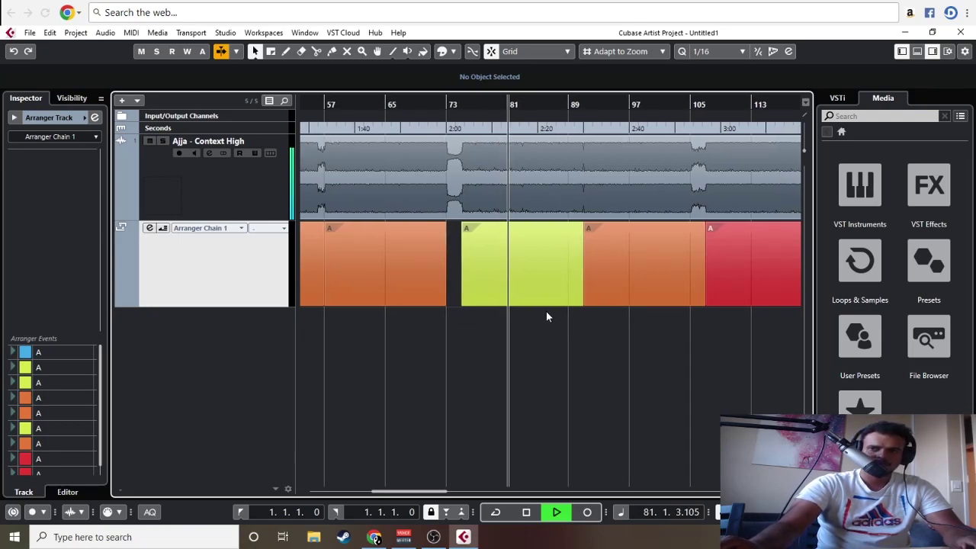
{"action": "scroll", "coordinate": [573, 349], "scroll_direction": "right", "scroll_amount": 6}
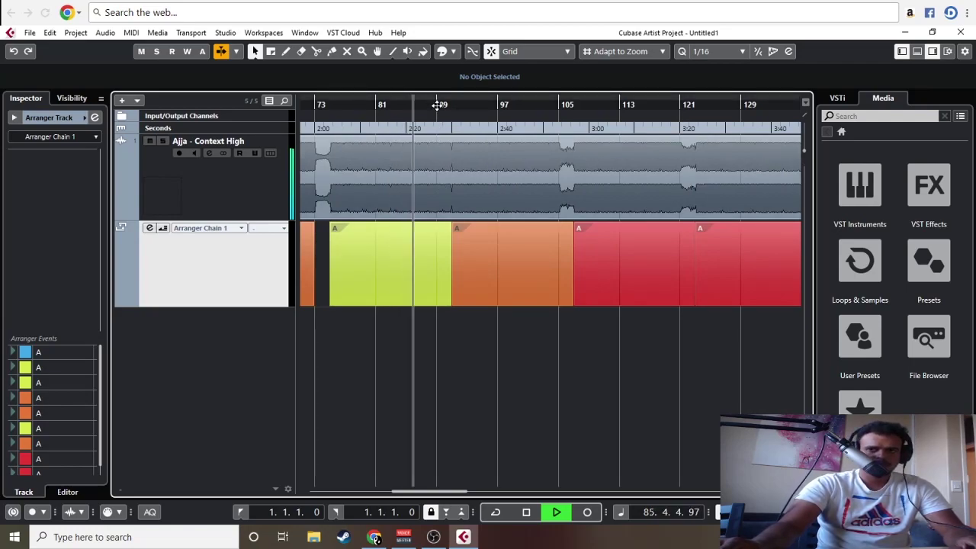
{"action": "left_click", "coordinate": [437, 104]}
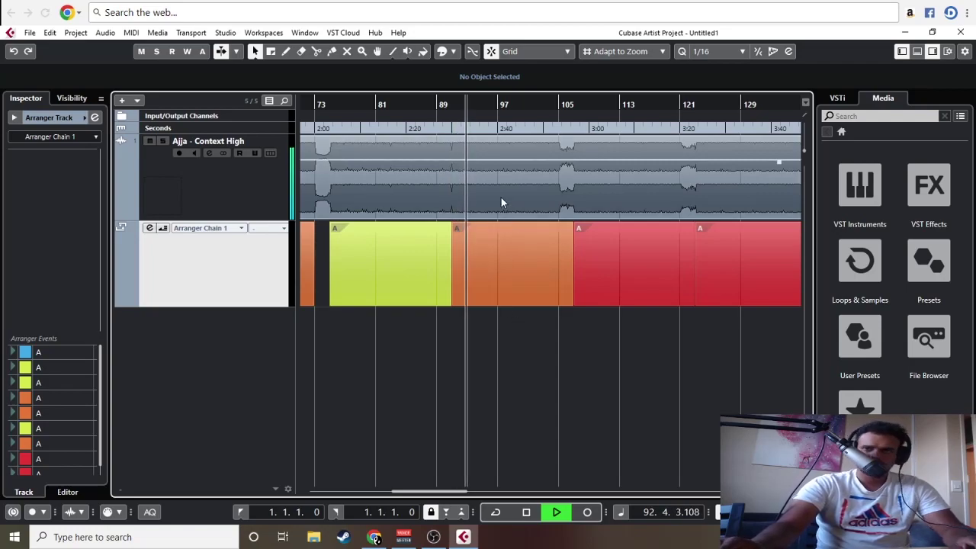
{"action": "scroll", "coordinate": [483, 104], "scroll_direction": "down", "scroll_amount": 1}
{"action": "scroll", "coordinate": [484, 104], "scroll_direction": "down", "scroll_amount": 1}
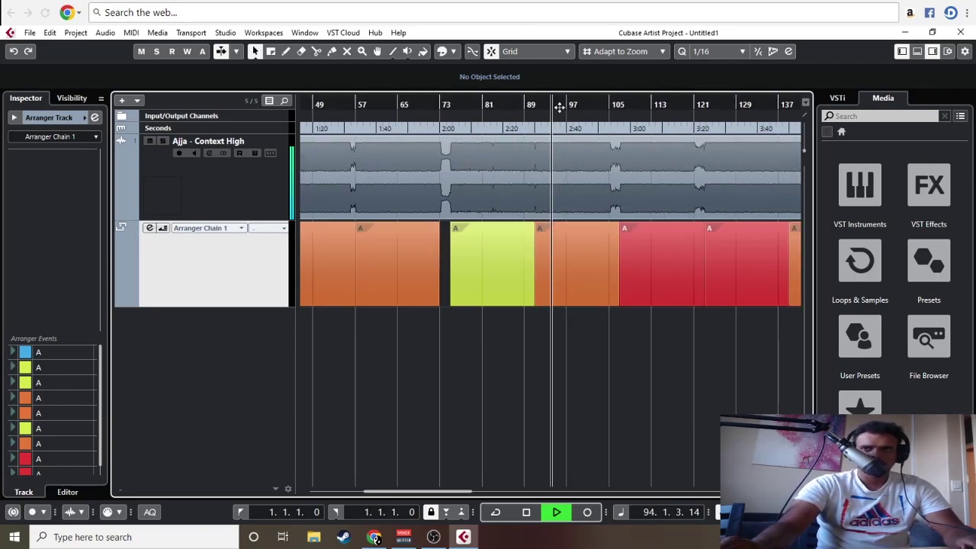
{"action": "key", "text": "space"}
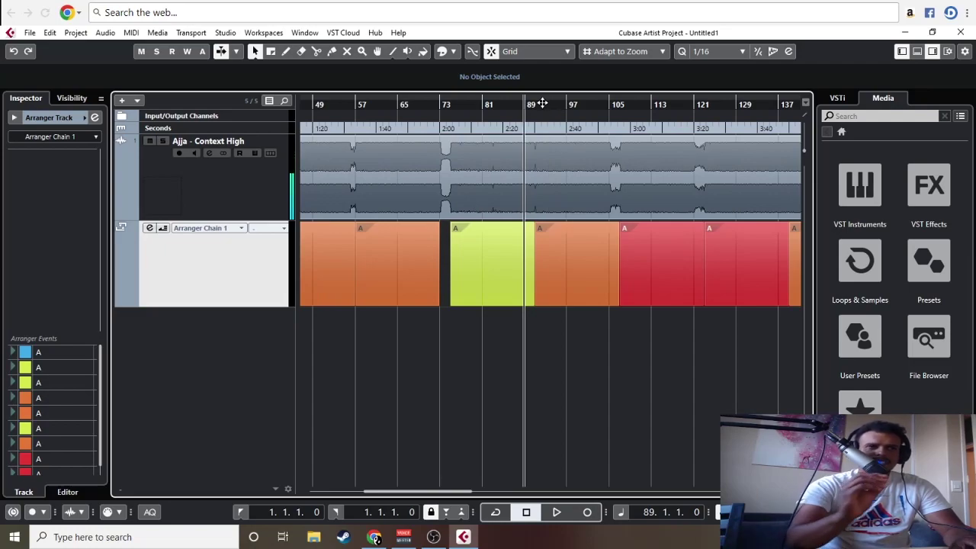
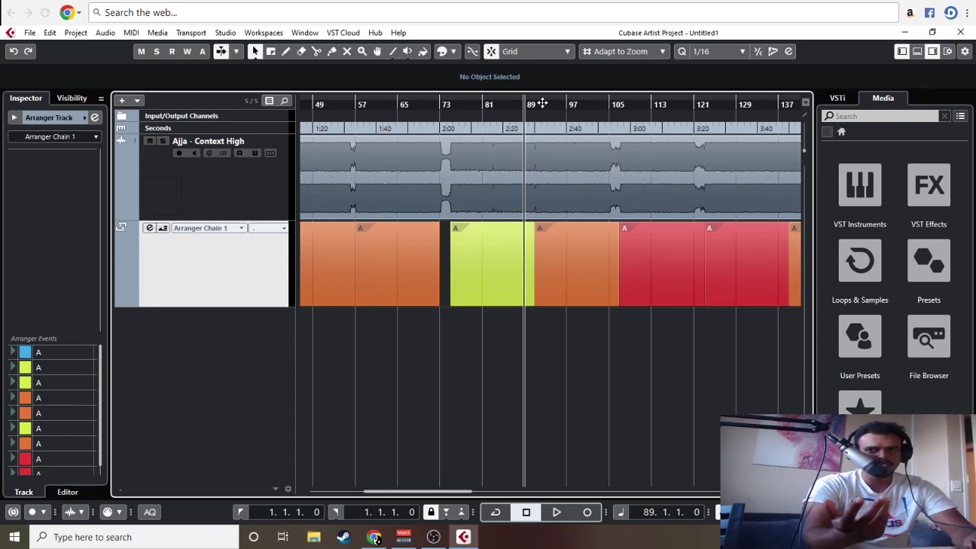
- Play from bar 89 across the change from the yellow section into the orange section at bar 91
{"action": "left_click", "coordinate": [532, 105]}
{"action": "left_click_drag", "start_coordinate": [532, 104], "coordinate": [520, 111]}
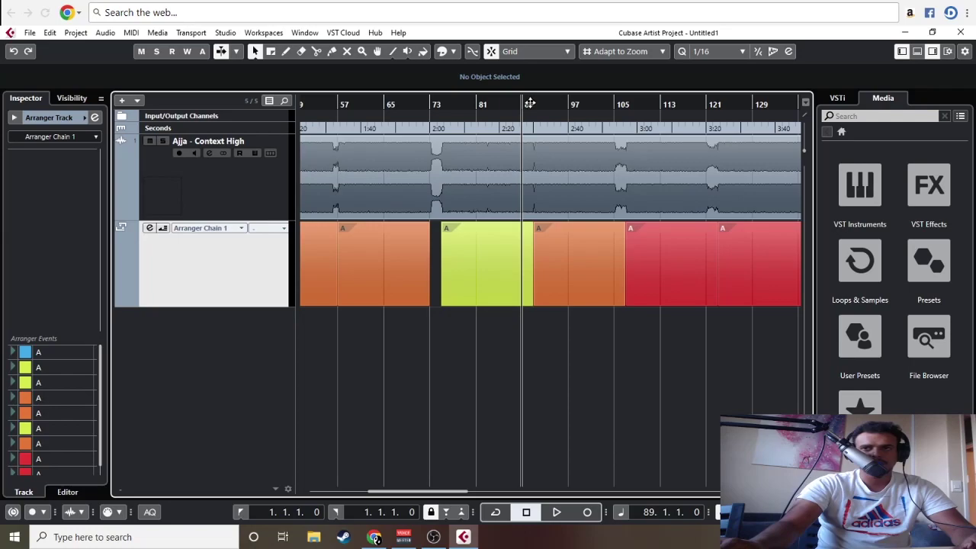
{"action": "key", "text": "space"}
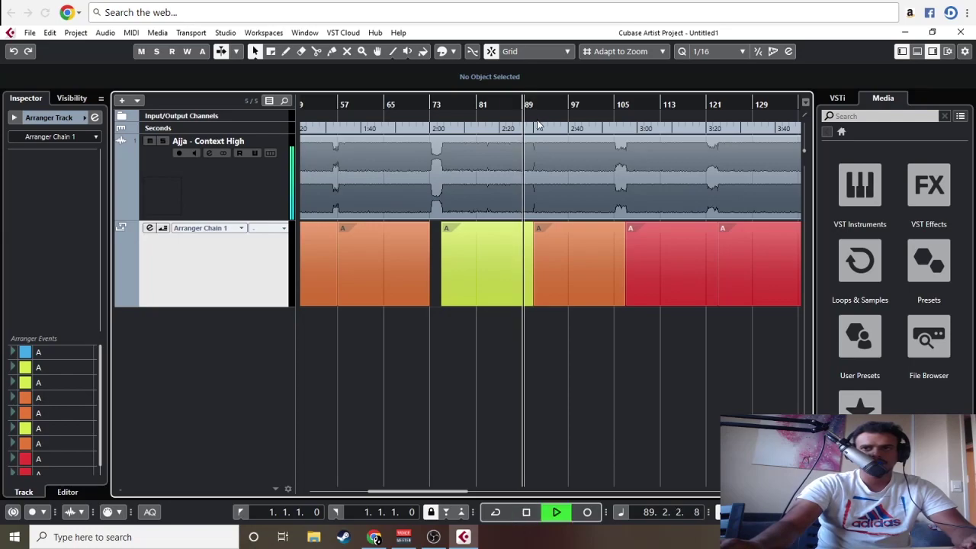
{"action": "key", "text": "h"}
{"action": "key", "text": "h"}
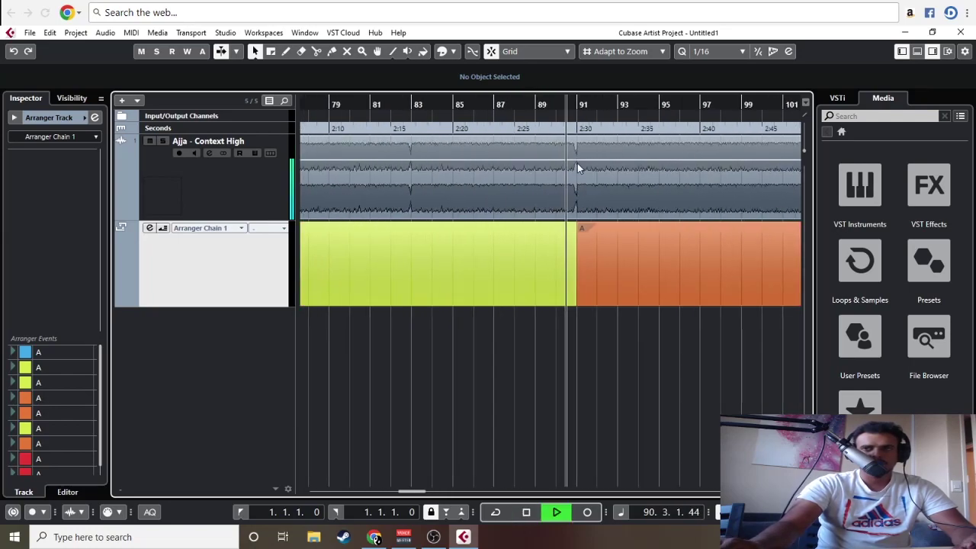
{"action": "key", "text": "g"}
{"action": "key", "text": "g"}
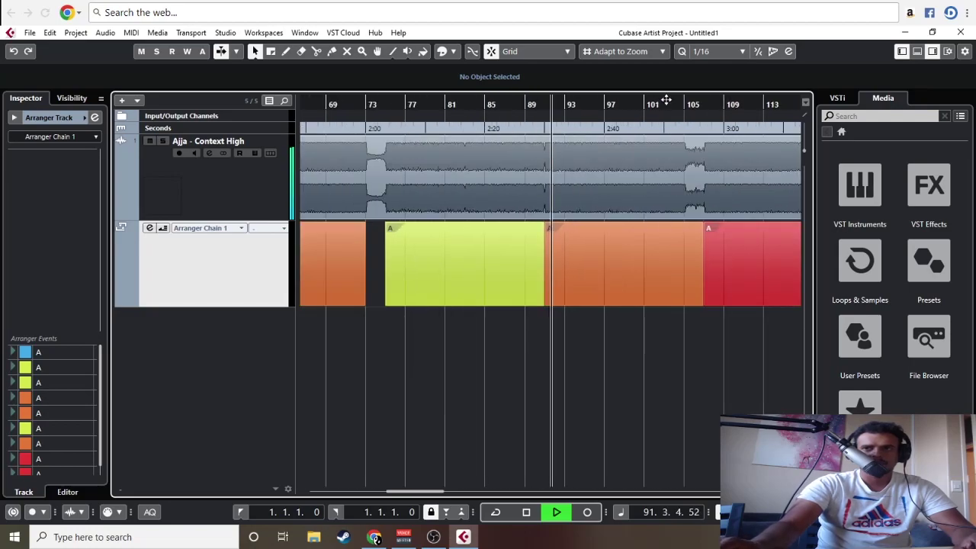
- Skip to about bar 103 near the orange section's end and play through the break towards the red section at bar 107
{"action": "left_click", "coordinate": [671, 109]}
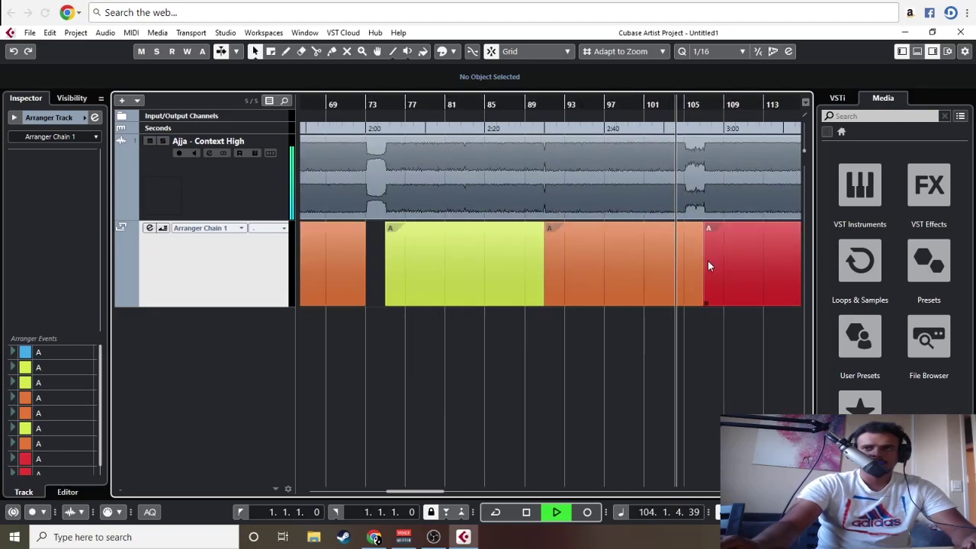
{"action": "key", "text": "h"}
{"action": "key", "text": "h"}
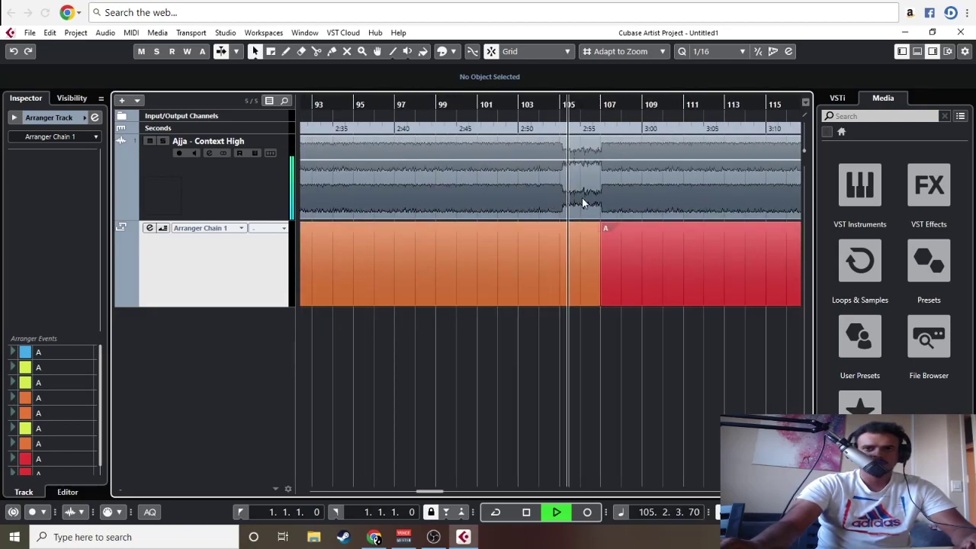
{"action": "key", "text": "g"}
{"action": "key", "text": "g"}
{"action": "key", "text": "g"}
{"action": "key", "text": "g"}
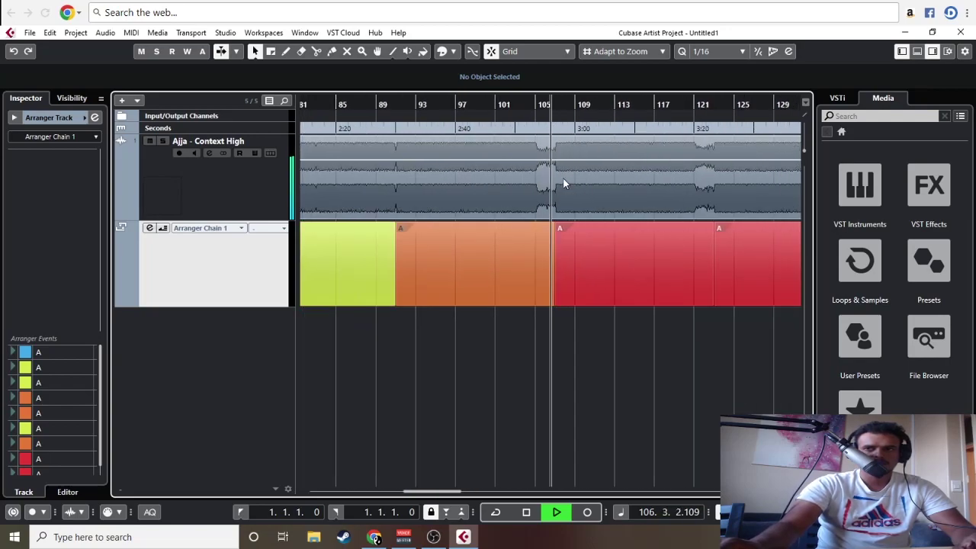
- Play the gap at bar 73 briefly, stop, and play from bar 121 into the second red section at bar 123
{"action": "left_click", "coordinate": [354, 103]}
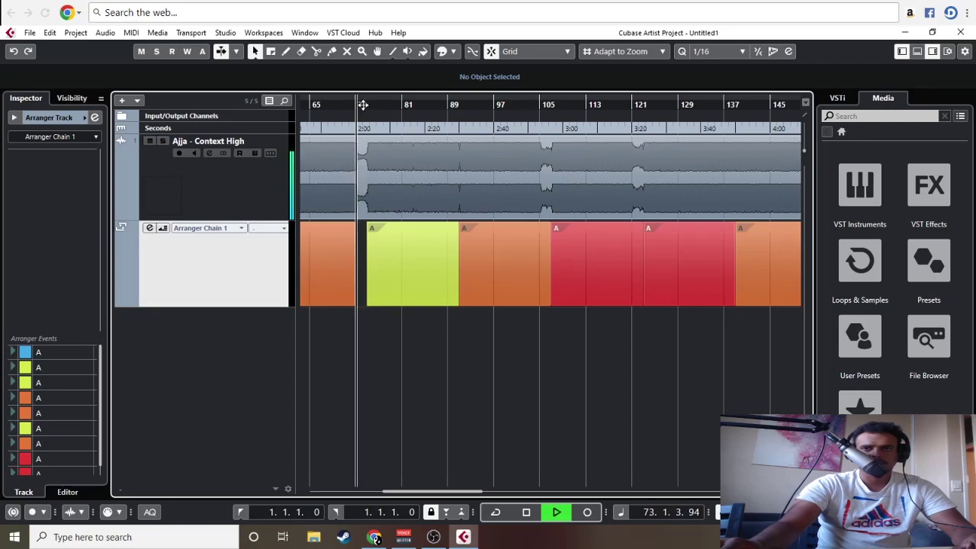
{"action": "key", "text": "space"}
{"action": "left_click", "coordinate": [631, 104]}
{"action": "key", "text": "h"}
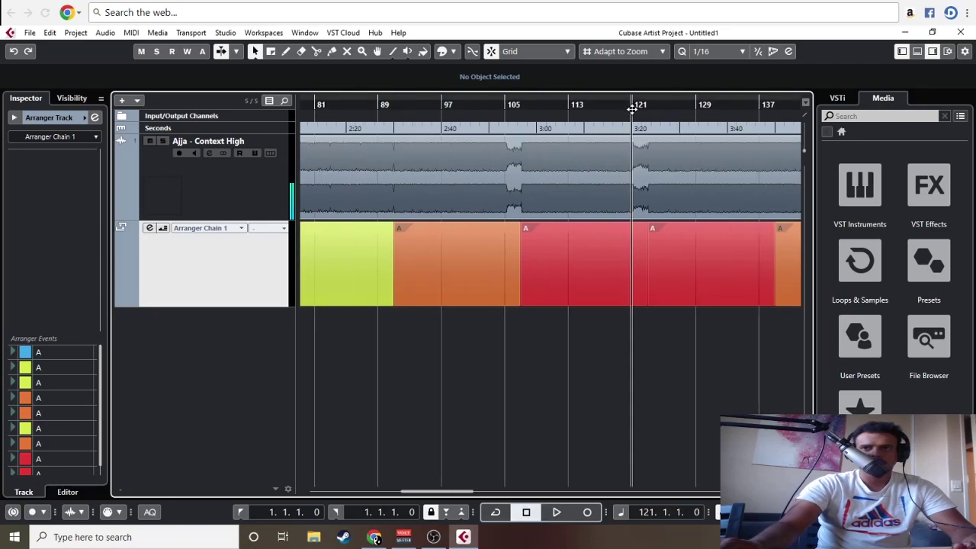
{"action": "key", "text": "space"}
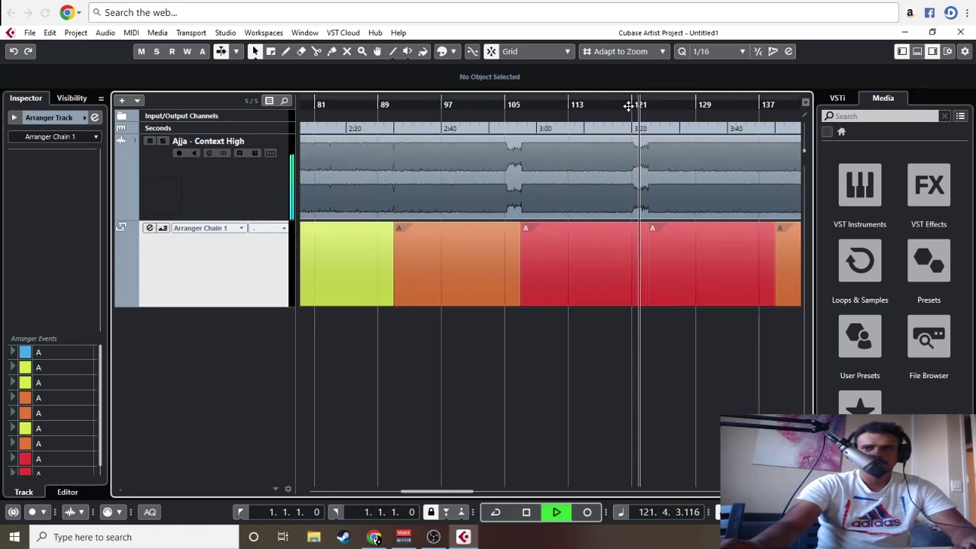
{"action": "key", "text": "g"}
{"action": "key", "text": "g"}
{"action": "key", "text": "g"}
{"action": "key", "text": "g"}
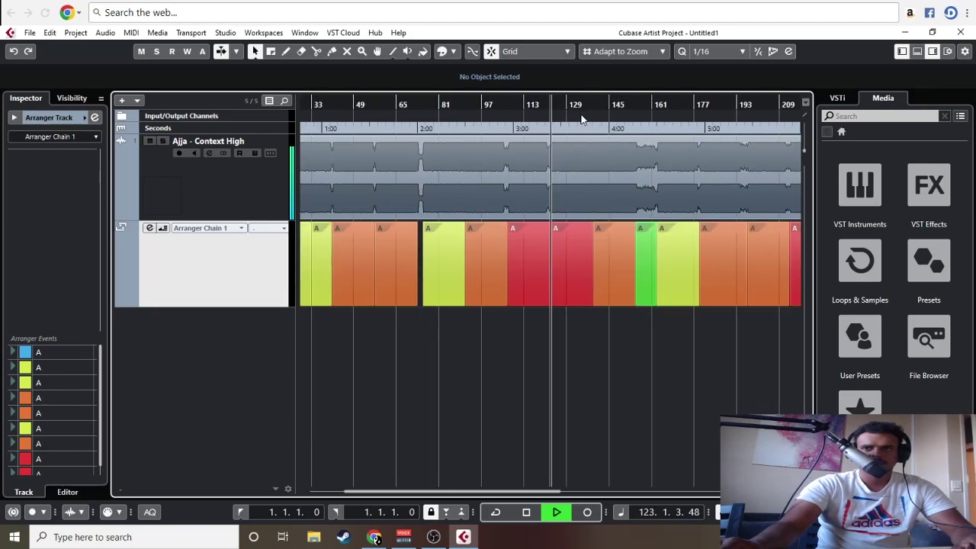
- Jump back to play the start of the second orange section at bar 57, and skip to the gap at bar 73
{"action": "left_click", "coordinate": [400, 104]}
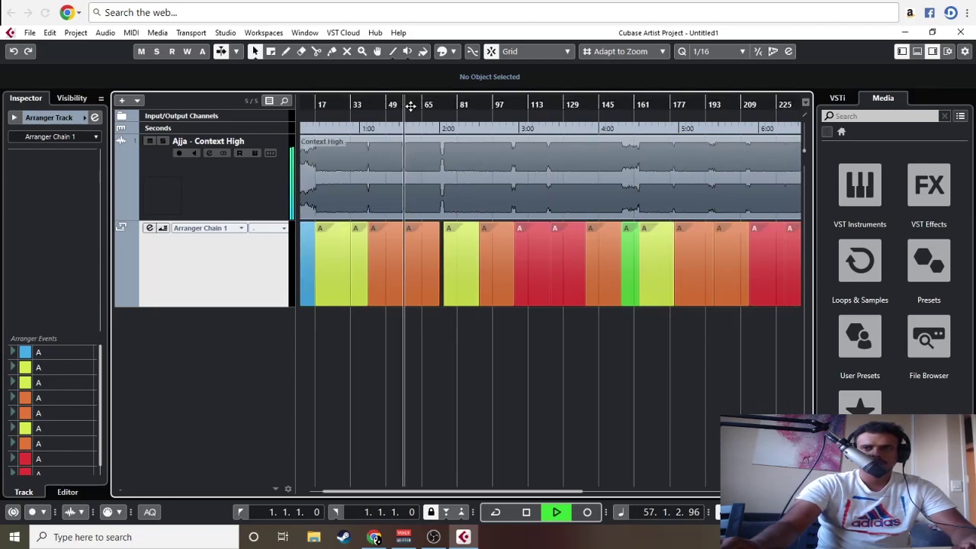
{"action": "key", "text": "h"}
{"action": "key", "text": "h"}
{"action": "key", "text": "h"}
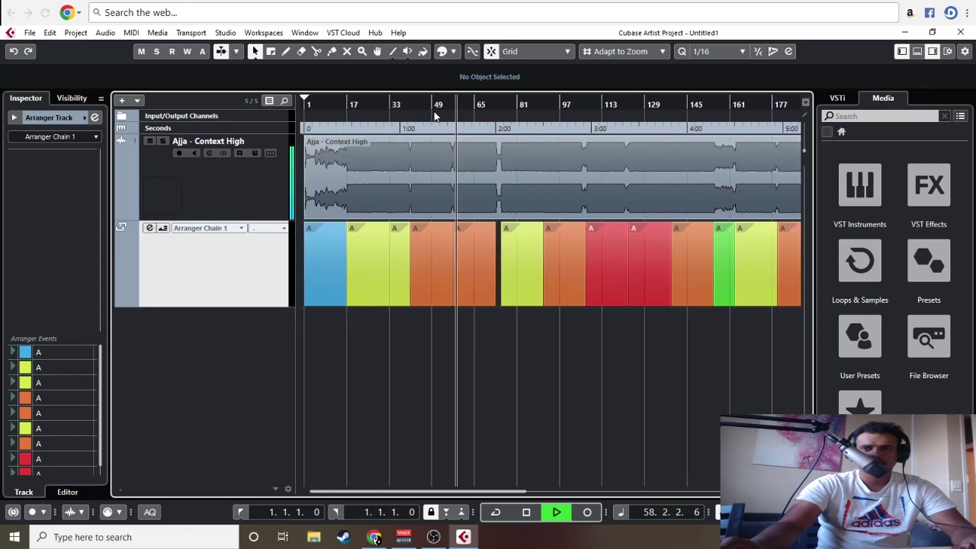
{"action": "left_click", "coordinate": [647, 104]}
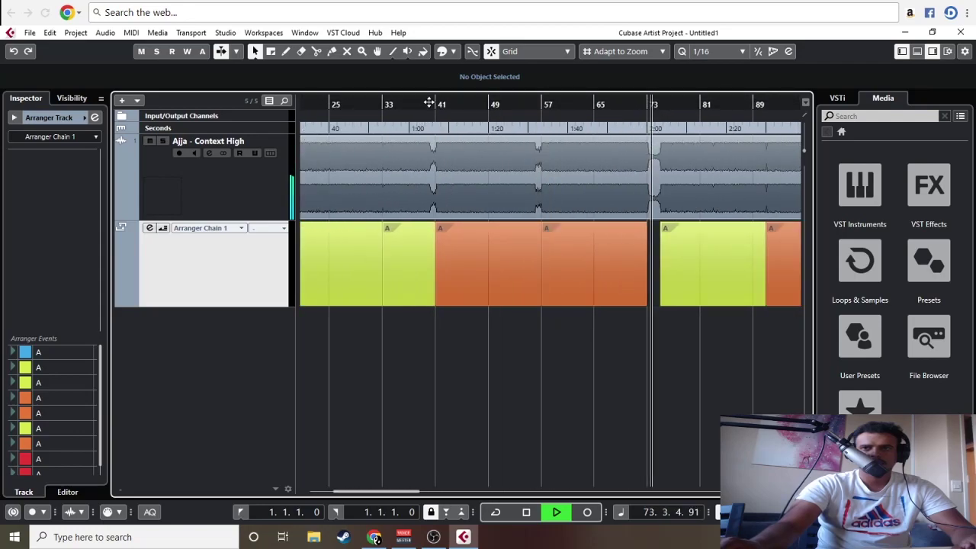
- Replay the change from yellow to orange just before bar 41, and skip to bar 55 ahead of the next orange section
{"action": "left_click_drag", "start_coordinate": [418, 128], "coordinate": [429, 109]}
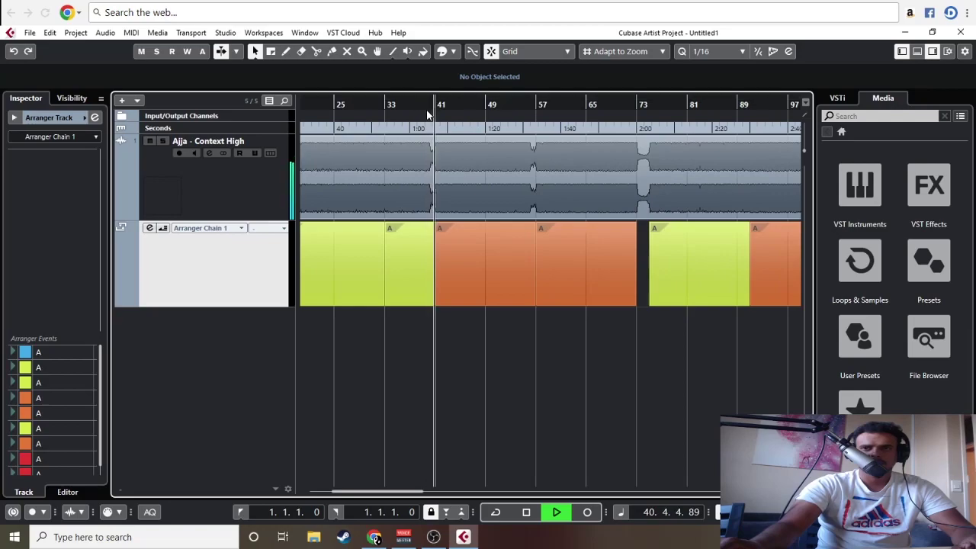
{"action": "key", "text": "shift+f"}
{"action": "key", "text": "g"}
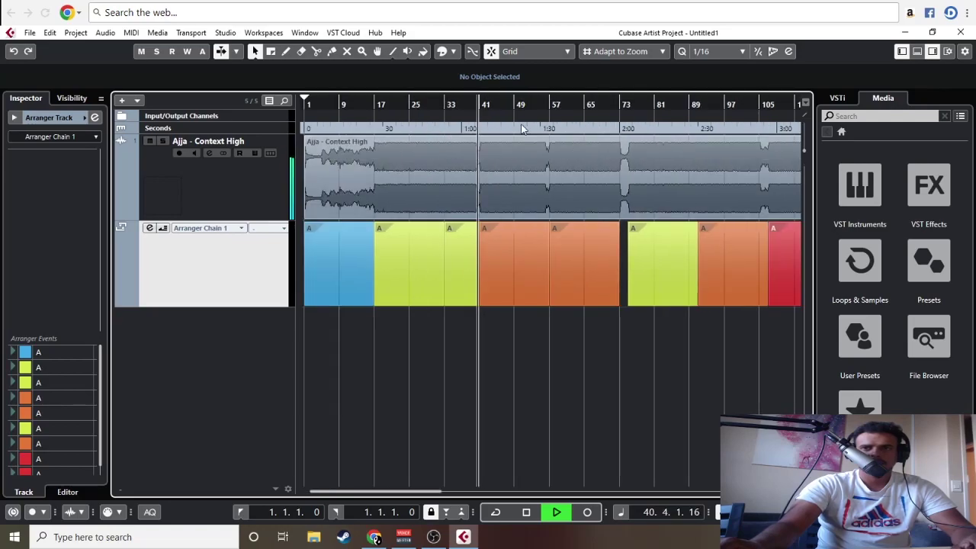
{"action": "left_click", "coordinate": [541, 104]}
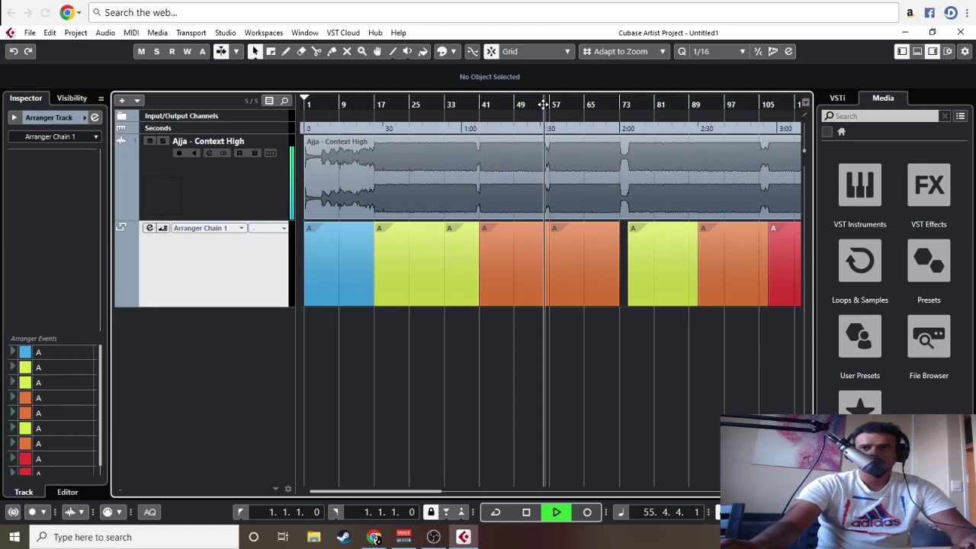
- Stop, examine the waveform around bar 55 closely, and play from bar 54 into the short break at bar 56
{"action": "key", "text": "space"}
{"action": "key", "text": "h"}
{"action": "key", "text": "h"}
{"action": "key", "text": "h"}
{"action": "key", "text": "h"}
{"action": "key", "text": "h"}
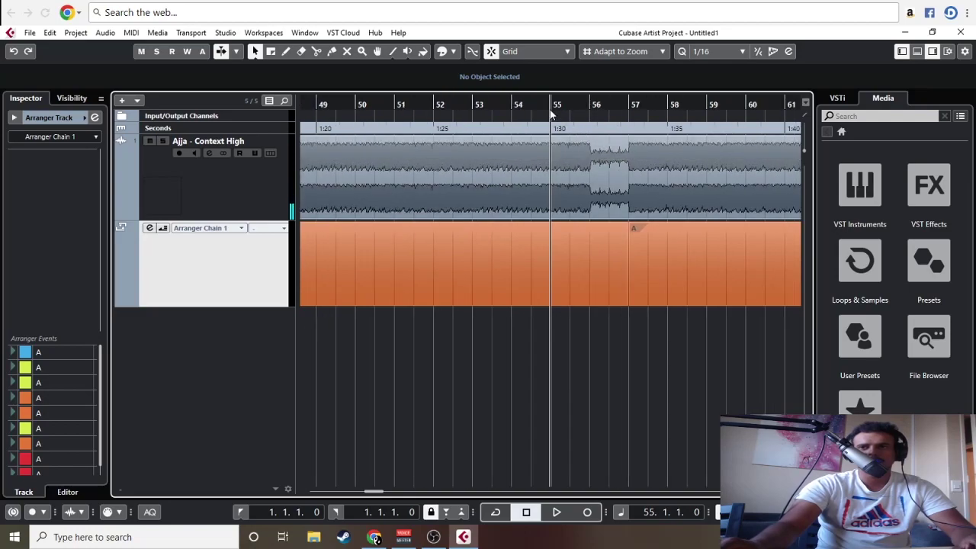
{"action": "left_click", "coordinate": [515, 103]}
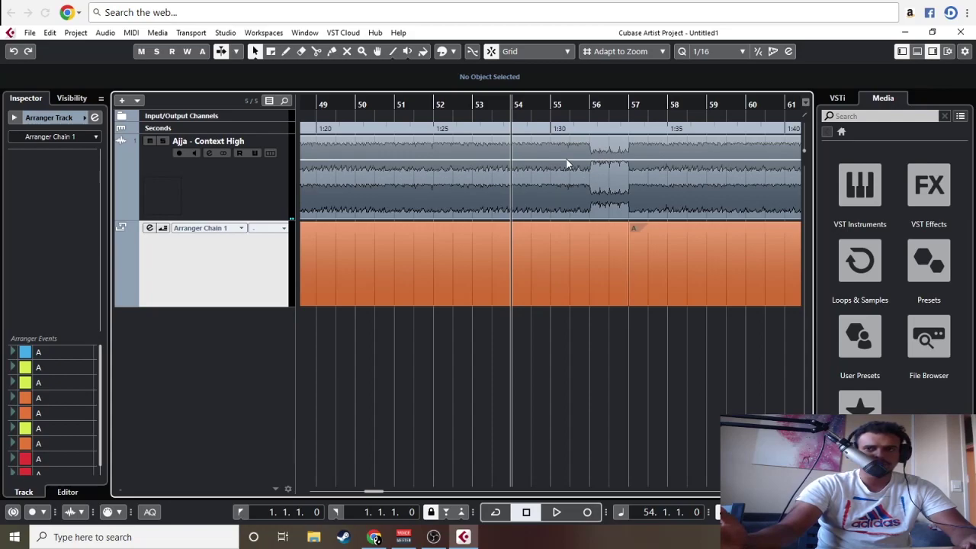
{"action": "key", "text": "space"}
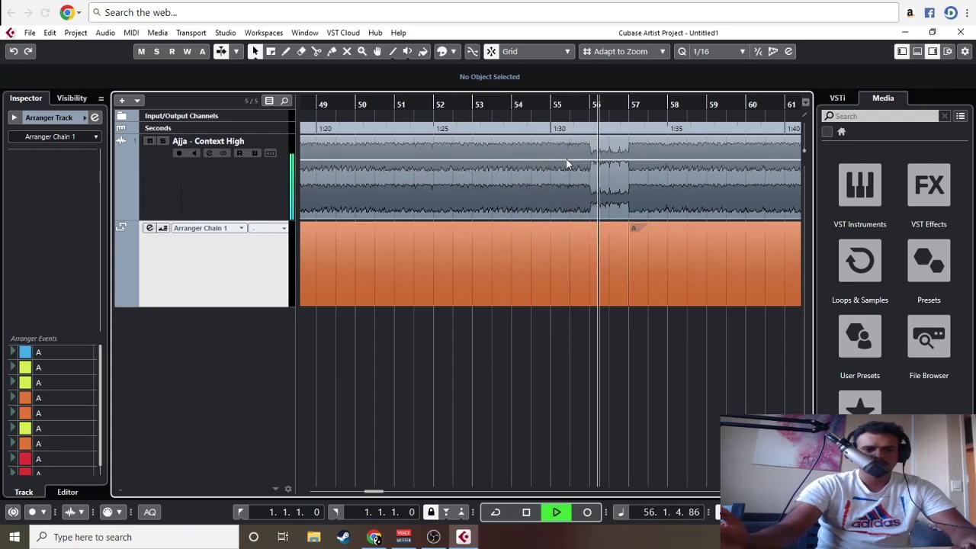
{"action": "key", "text": "space"}
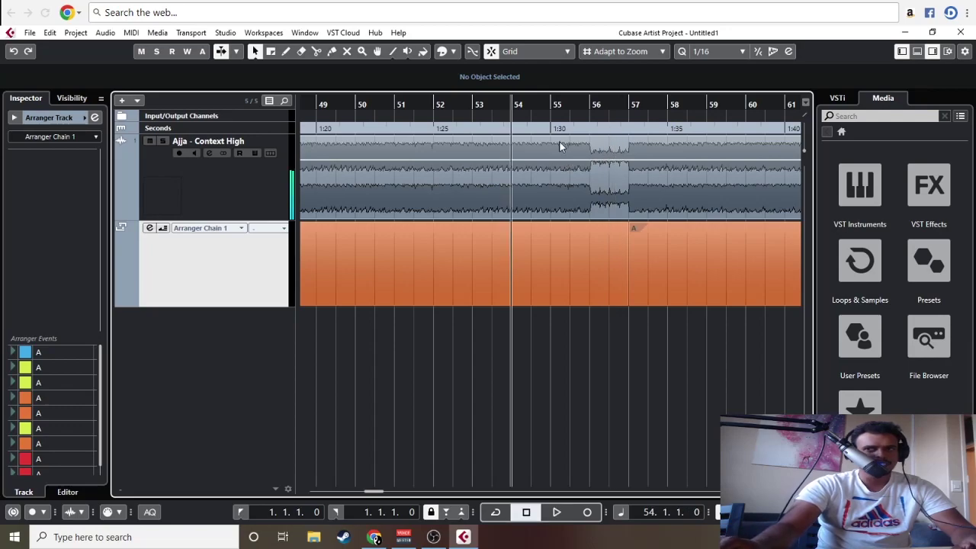
- Play the last bars of the second orange section towards the gap at bar 73
{"action": "scroll", "coordinate": [568, 151], "scroll_direction": "down", "scroll_amount": 3}
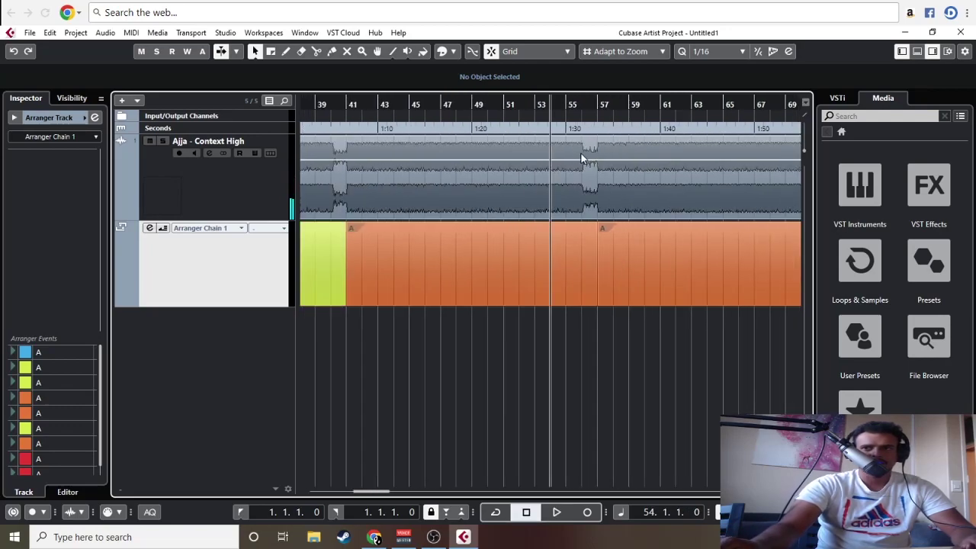
{"action": "scroll", "coordinate": [690, 357], "scroll_direction": "down", "scroll_amount": 3}
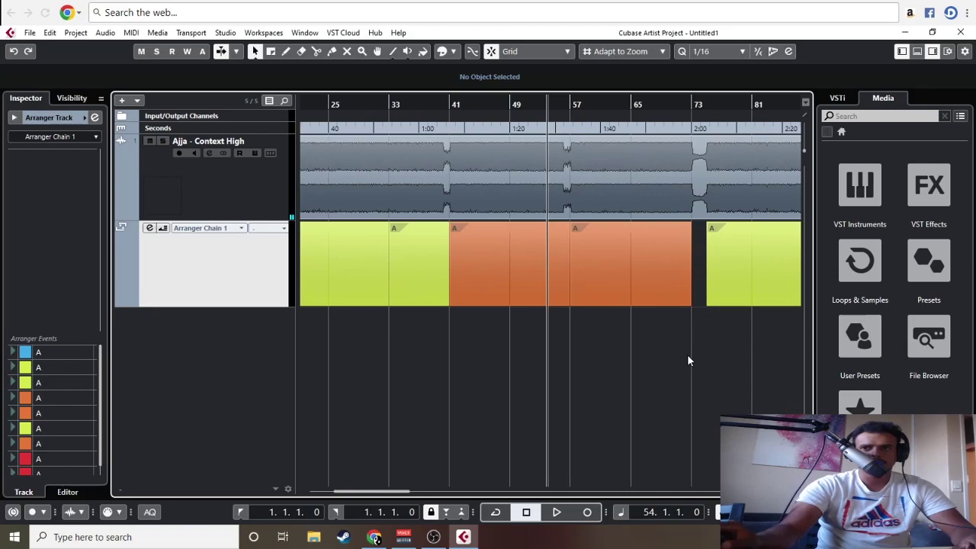
{"action": "scroll", "coordinate": [648, 334], "scroll_direction": "right", "scroll_amount": 1}
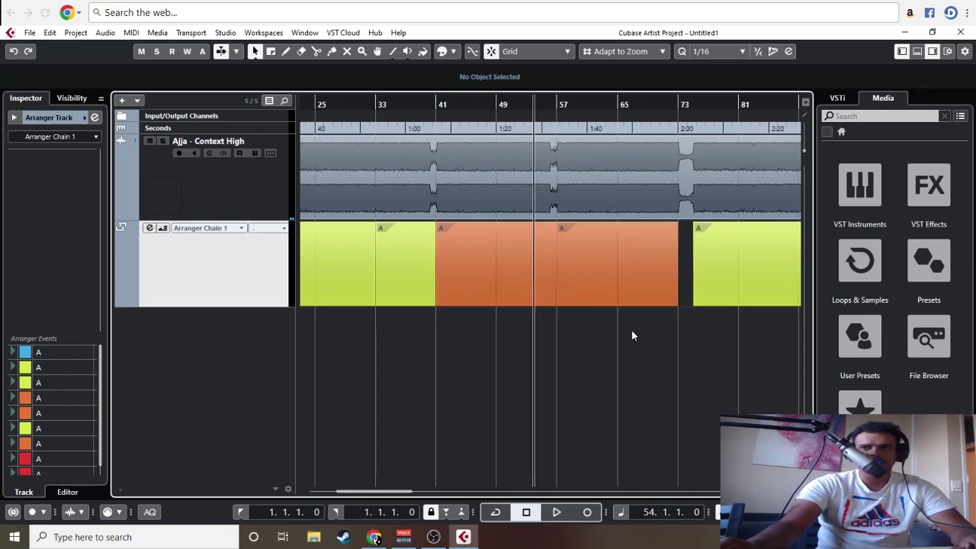
{"action": "key", "text": "h"}
{"action": "key", "text": "h"}
{"action": "key", "text": "h"}
{"action": "left_click_drag", "start_coordinate": [600, 101], "coordinate": [602, 129]}
{"action": "key", "text": "space"}
{"action": "key", "text": "g"}
{"action": "key", "text": "g"}
{"action": "key", "text": "g"}
{"action": "key", "text": "g"}
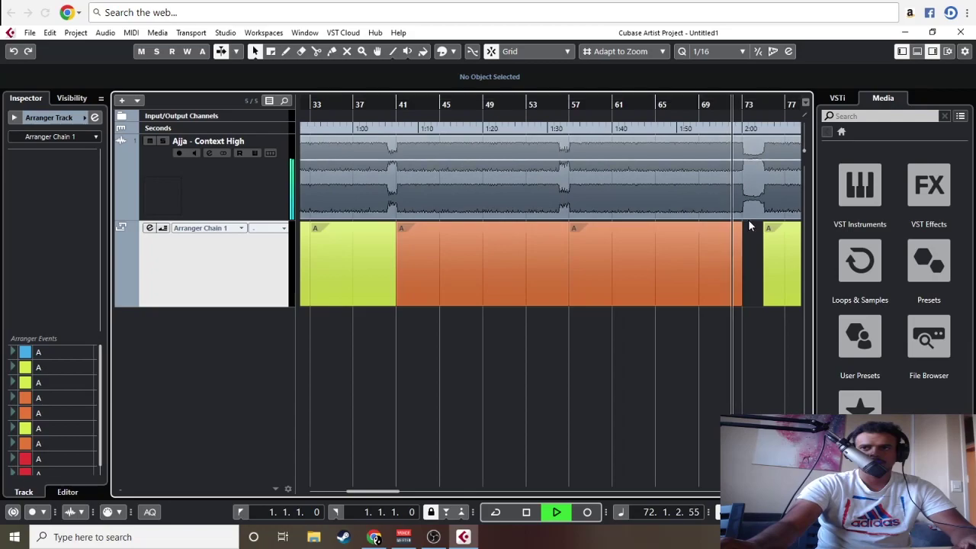
- Follow playback across the gap into the yellow section, and skip to its end near bar 89 to hear the change into orange
{"action": "key", "text": "h"}
{"action": "key", "text": "h"}
{"action": "key", "text": "g"}
{"action": "key", "text": "g"}
{"action": "key", "text": "g"}
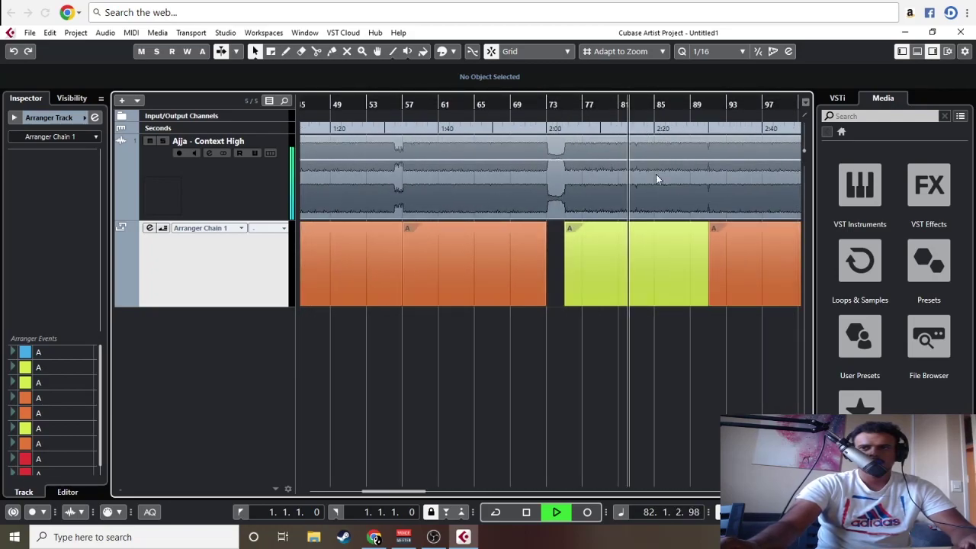
{"action": "left_click", "coordinate": [693, 102]}
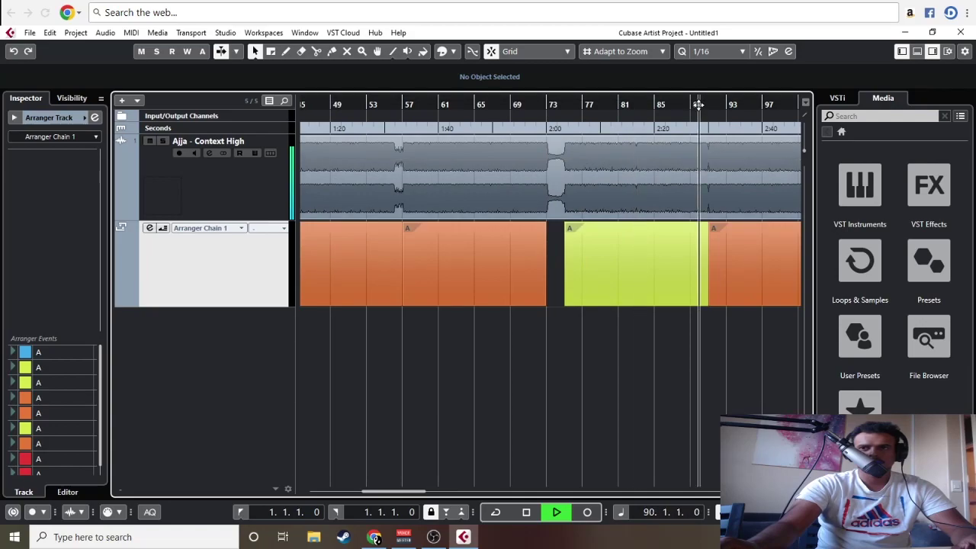
{"action": "key", "text": "g"}
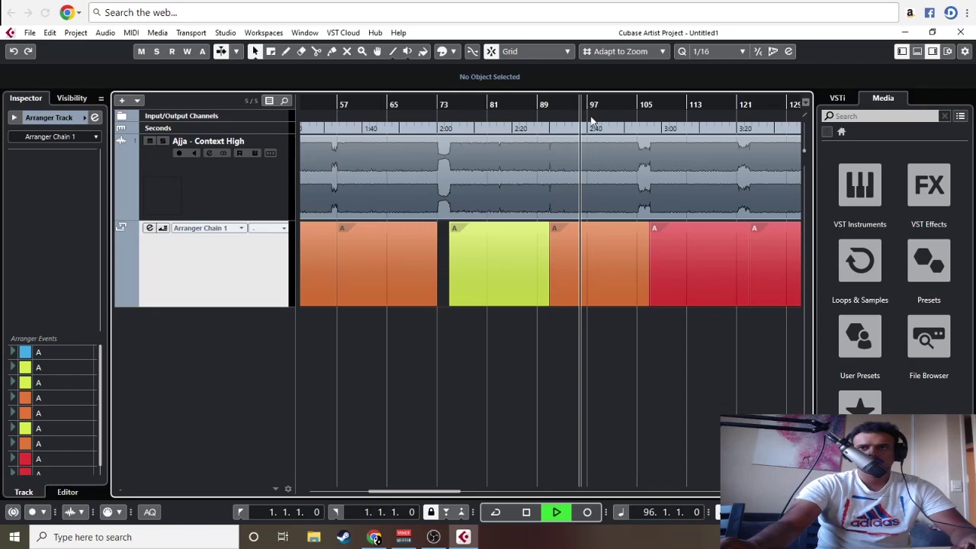
- Skip to bar 103, play through the break into the first red section, and move ahead towards its end
{"action": "key", "text": "h"}
{"action": "key", "text": "h"}
{"action": "key", "text": "h"}
{"action": "left_click", "coordinate": [658, 107]}
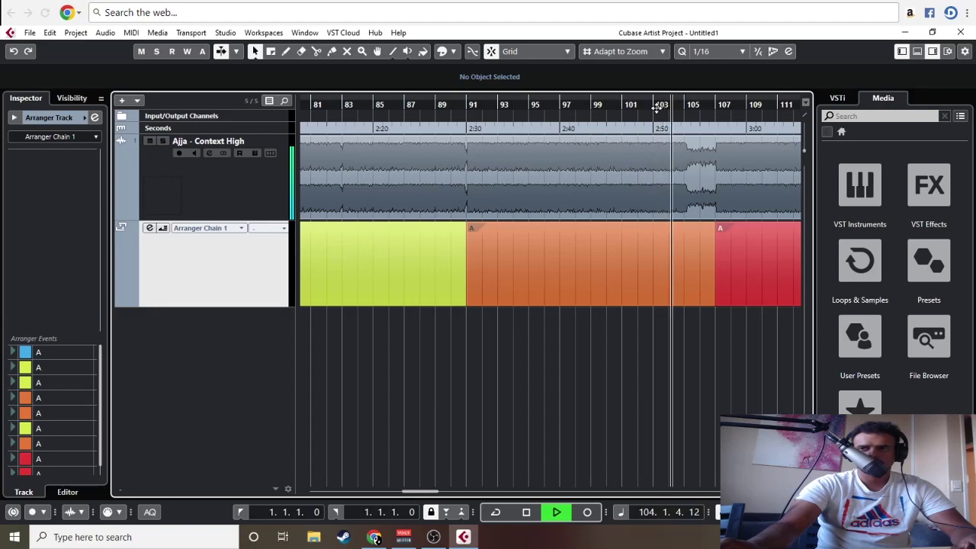
{"action": "left_click_drag", "start_coordinate": [728, 149], "coordinate": [638, 234]}
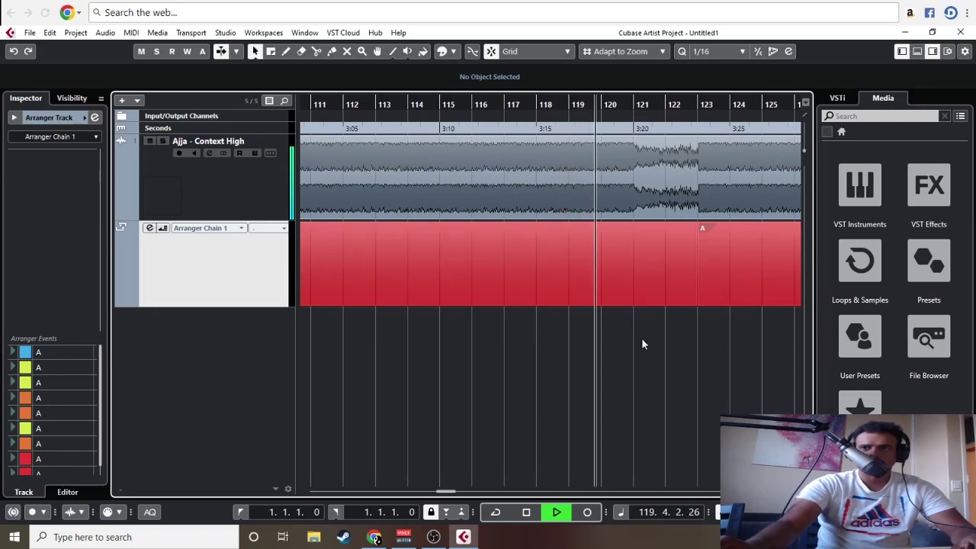
- Follow playback past bar 123 into the second red section and skip to its end around bar 137
{"action": "scroll", "coordinate": [610, 331], "scroll_direction": "right", "scroll_amount": 5}
{"action": "scroll", "coordinate": [455, 329], "scroll_direction": "right", "scroll_amount": 4}
{"action": "key", "text": "g"}
{"action": "key", "text": "g"}
{"action": "key", "text": "g"}
{"action": "left_click", "coordinate": [718, 122]}
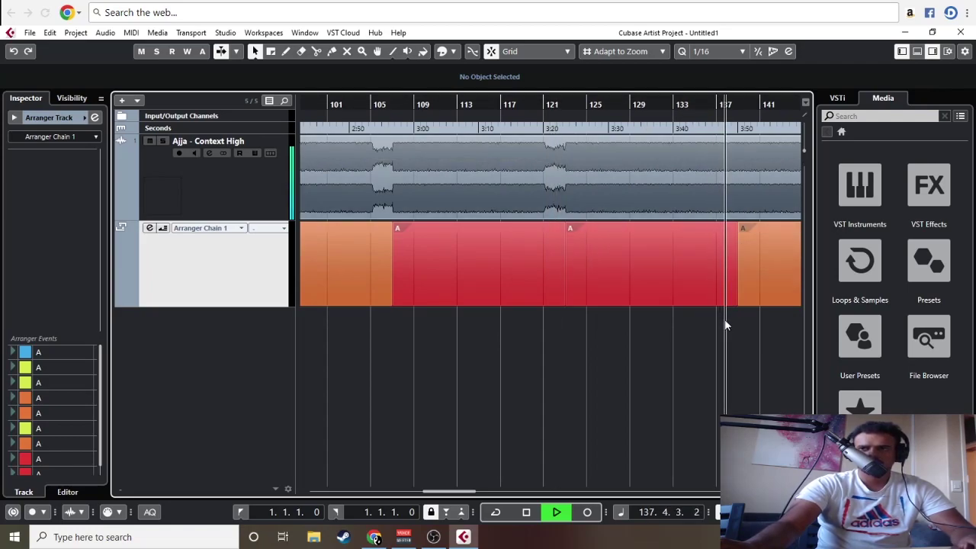
- Follow playback over bar 139 from the second red section into the orange section
{"action": "key", "text": "h"}
{"action": "key", "text": "h"}
{"action": "key", "text": "g"}
{"action": "key", "text": "g"}
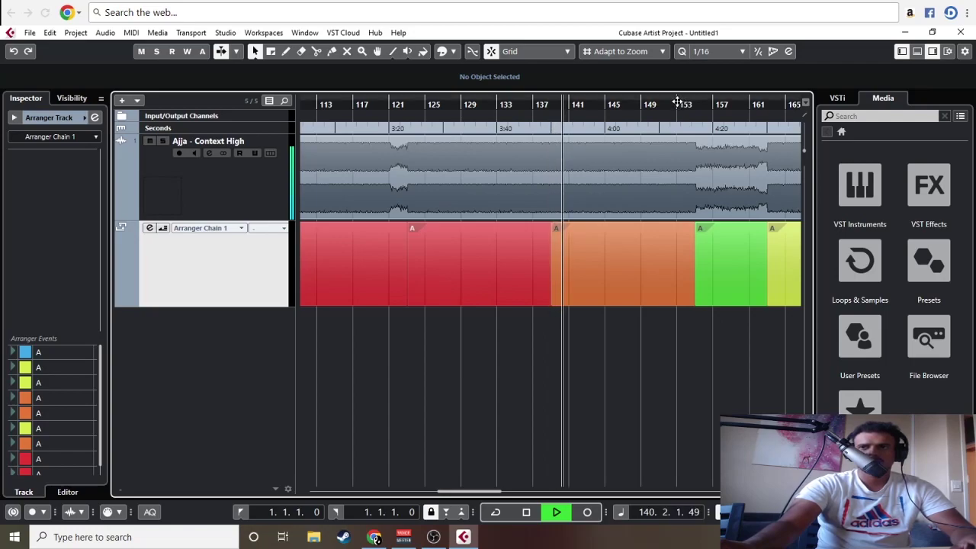
- Skip to about bar 153 and review the end of the orange section leading into the green section at bar 155
{"action": "left_click", "coordinate": [677, 102]}
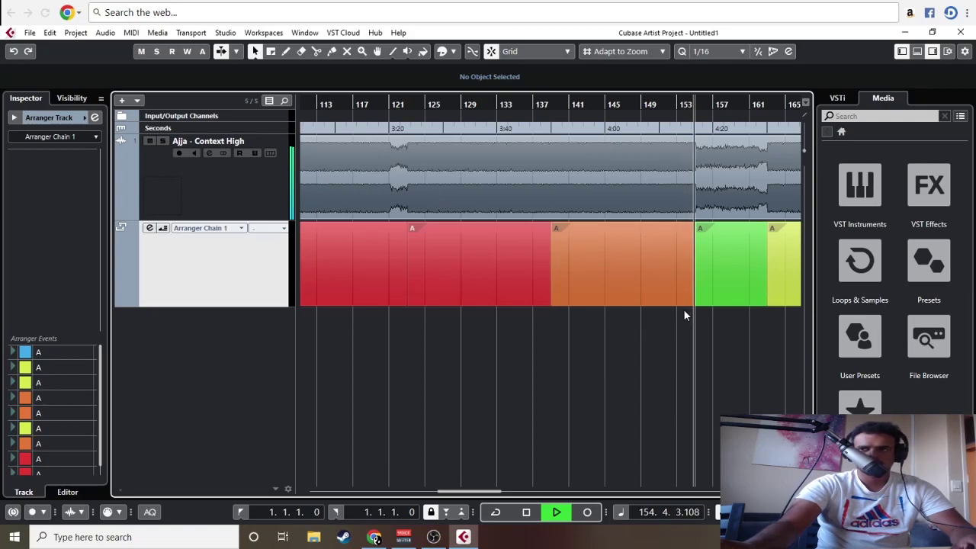
{"action": "key", "text": "g"}
{"action": "left_click", "coordinate": [584, 104]}
{"action": "left_click", "coordinate": [494, 103]}
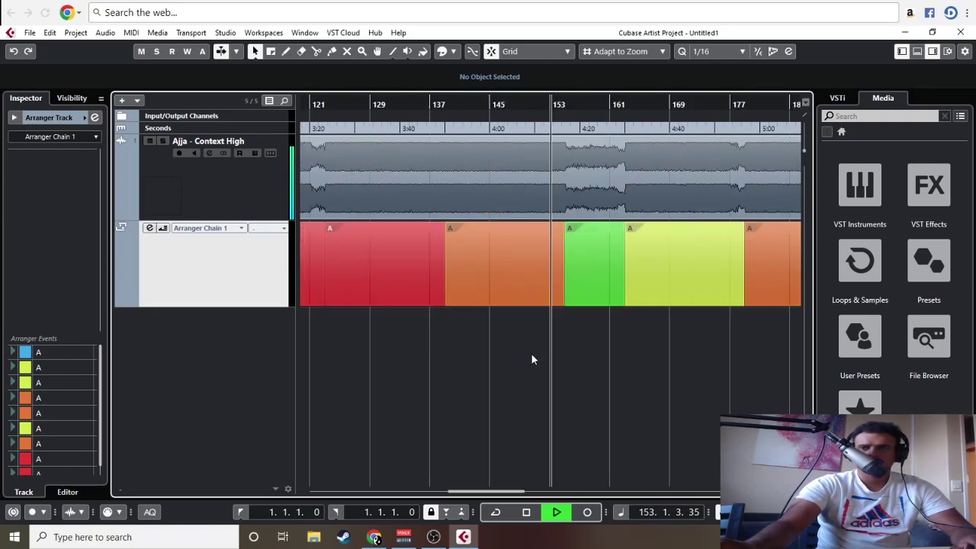
- Follow playback over bar 155 from the orange section into the middle of the green section
{"action": "key", "text": "h"}
{"action": "key", "text": "h"}
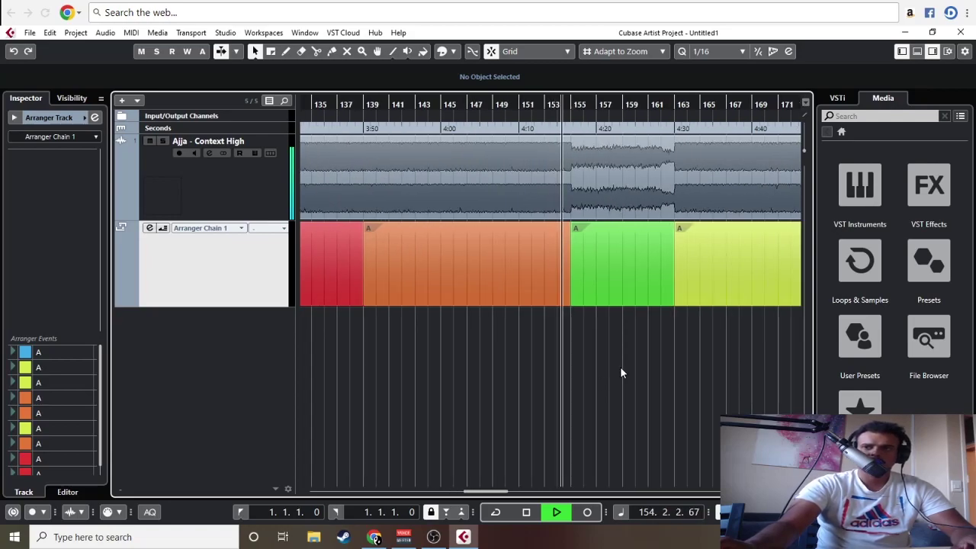
{"action": "key", "text": "g"}
{"action": "key", "text": "g"}
{"action": "key", "text": "h"}
{"action": "key", "text": "h"}
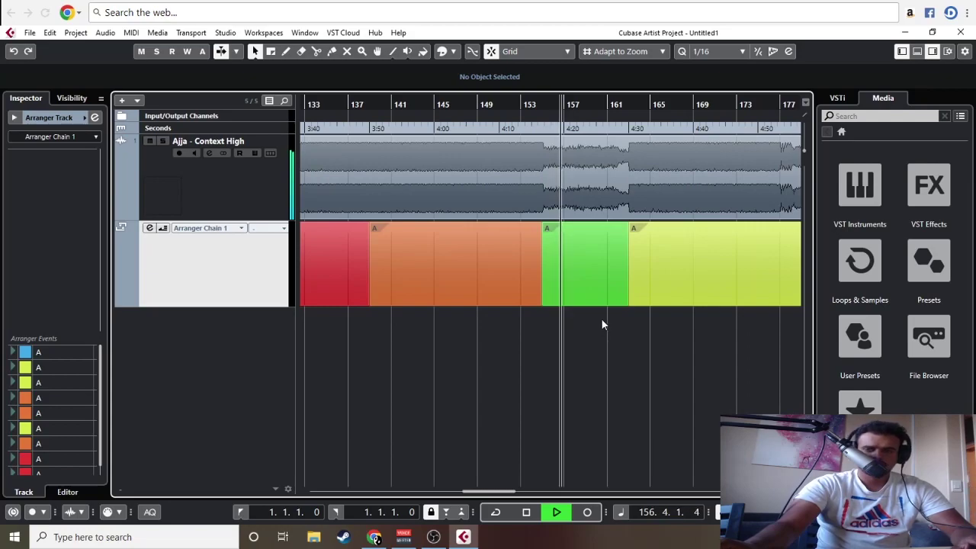
{"action": "key", "text": "h"}
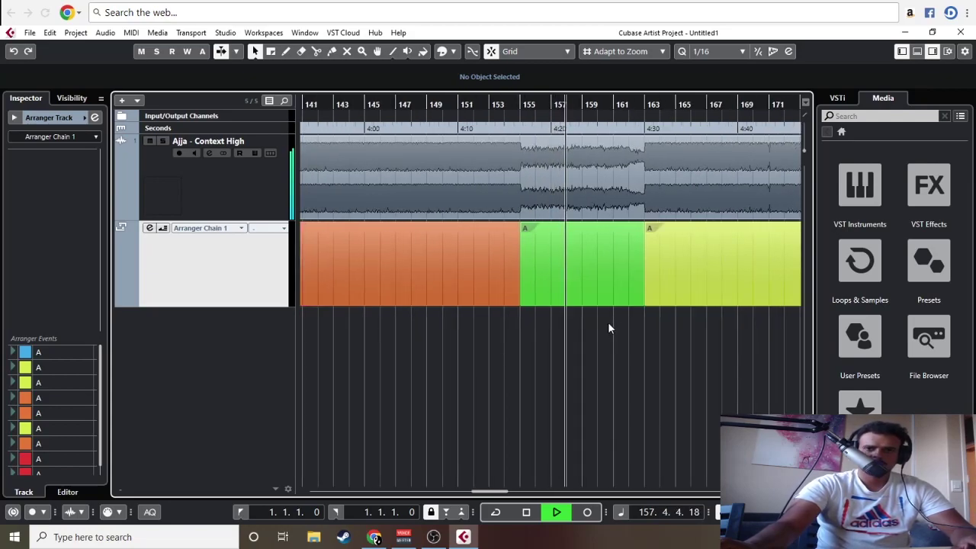
{"action": "left_click", "coordinate": [608, 304]}
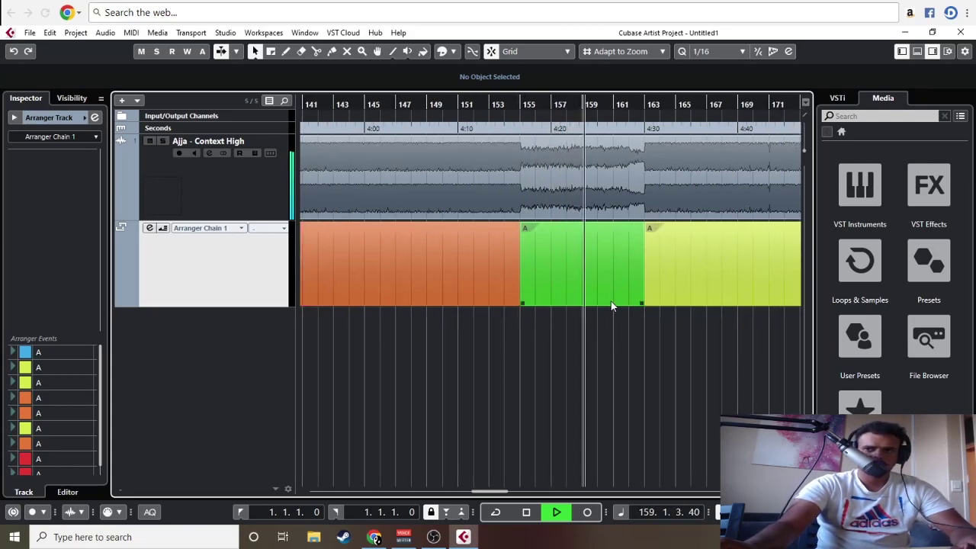
- Return to bar 153, stop playback and place the cursor on the start of the green section at bar 155
{"action": "left_click", "coordinate": [503, 142]}
{"action": "left_click", "coordinate": [488, 104]}
{"action": "key", "text": "space"}
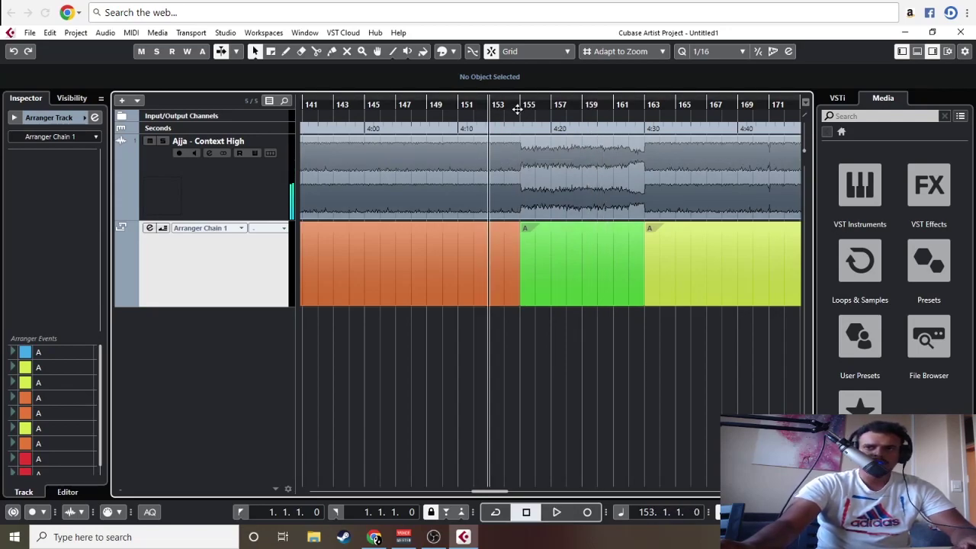
{"action": "key", "text": "h"}
{"action": "left_click", "coordinate": [384, 105]}
{"action": "key", "text": "space"}
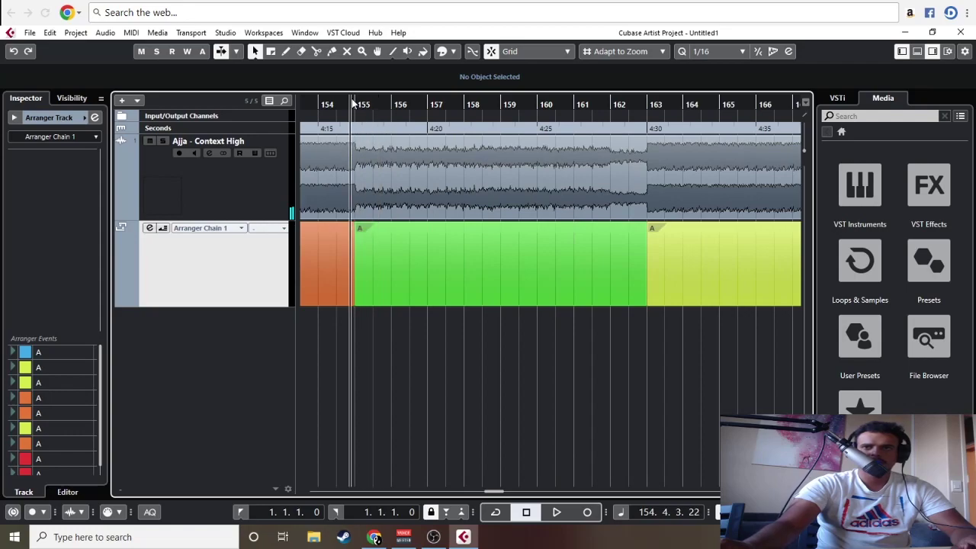
{"action": "key", "text": "g"}
{"action": "key", "text": "space"}
{"action": "key", "text": "g"}
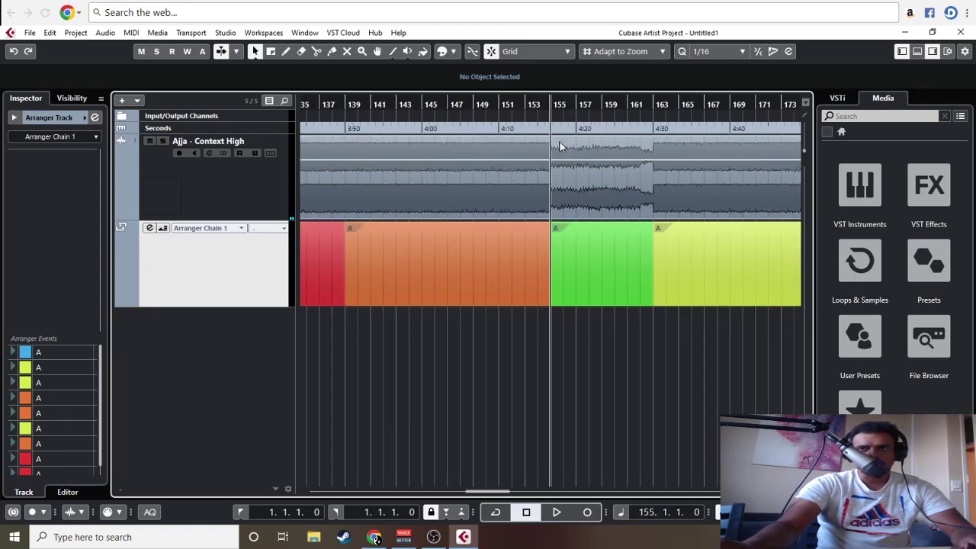
- Move the cursor back to bar 153, select the green section and start playback into it
{"action": "key", "text": "ctrl+KP_Subtract"}
{"action": "scroll", "coordinate": [569, 330], "scroll_direction": "right", "scroll_amount": 2}
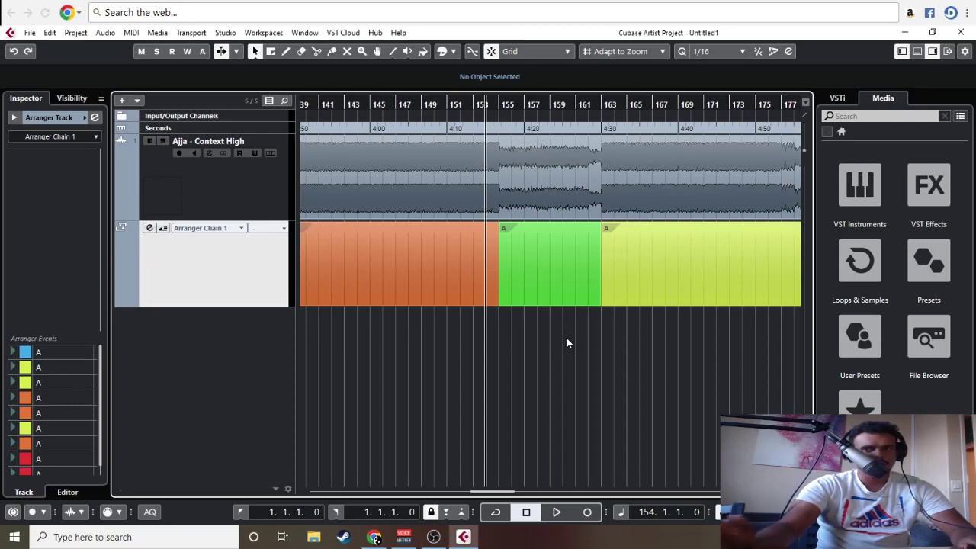
{"action": "key", "text": "ctrl+KP_Subtract"}
{"action": "left_click", "coordinate": [506, 381]}
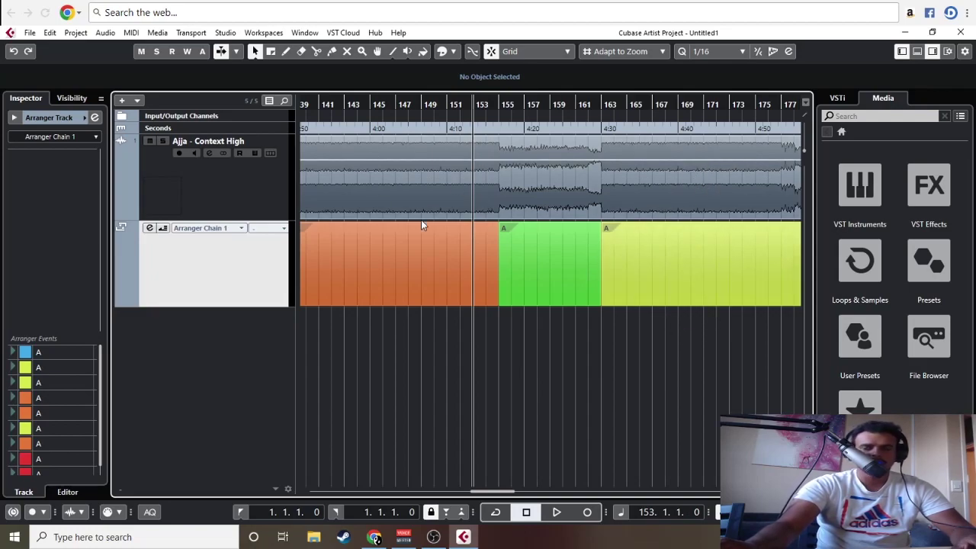
{"action": "left_click", "coordinate": [573, 302]}
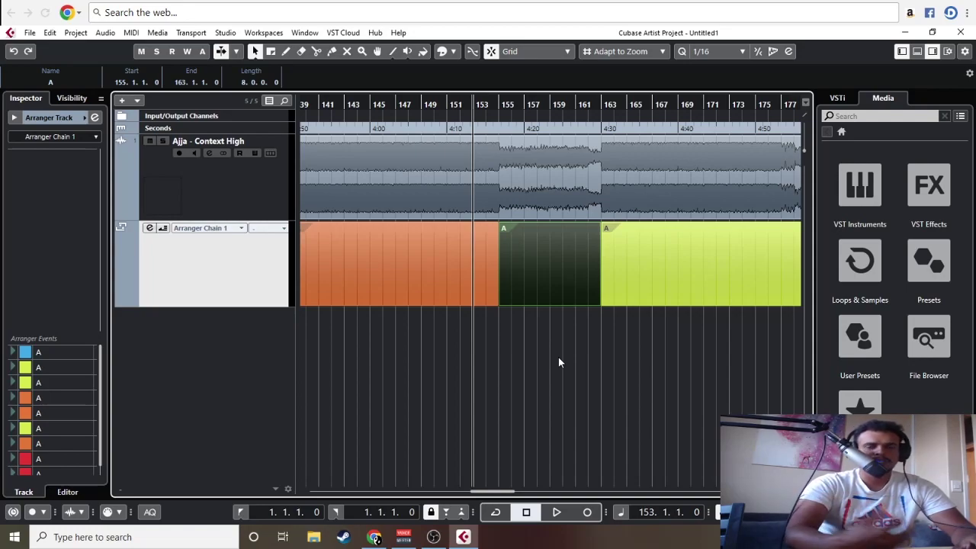
{"action": "key", "text": "space"}
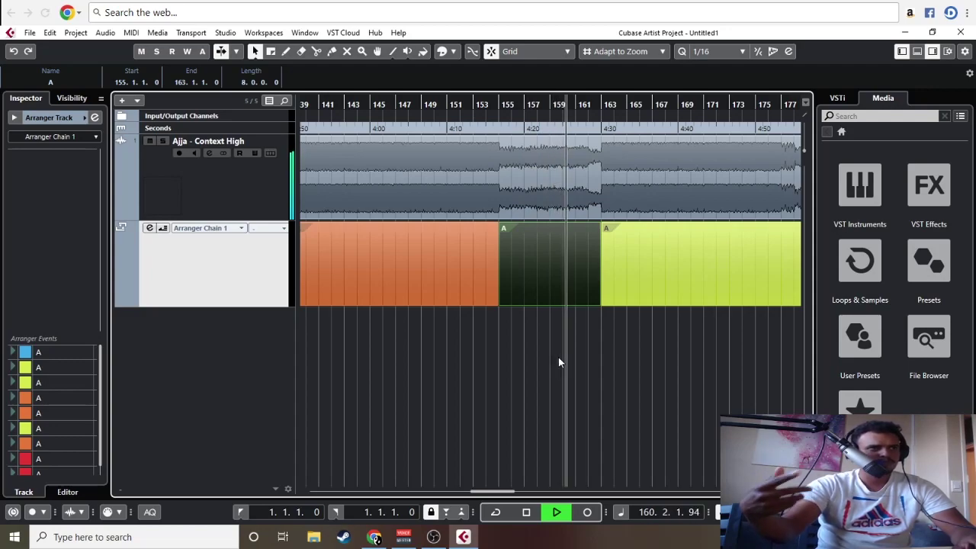
- Deselect the green section and follow playback over bar 163 into the yellow section
{"action": "key", "text": "g"}
{"action": "key", "text": "g"}
{"action": "left_click", "coordinate": [649, 348]}
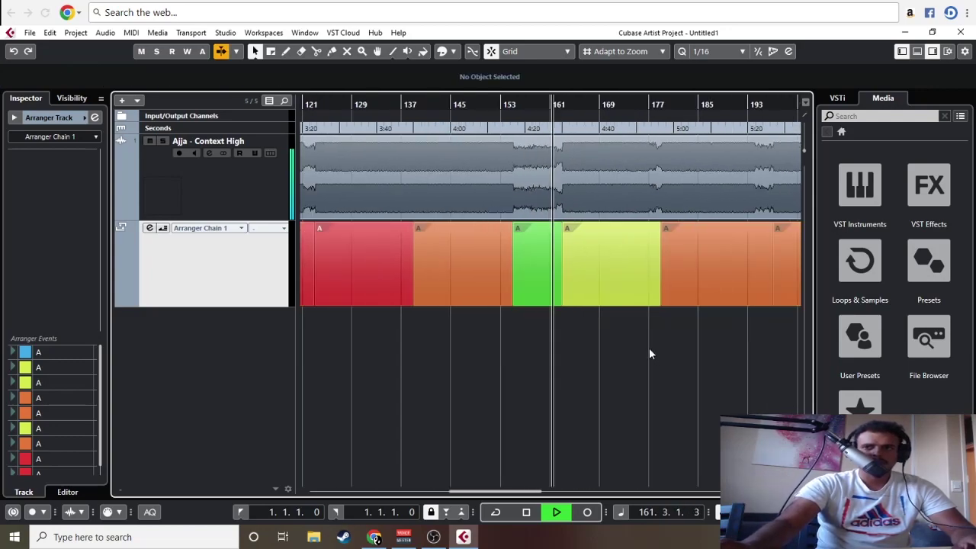
{"action": "key", "text": "h"}
{"action": "key", "text": "h"}
{"action": "key", "text": "h"}
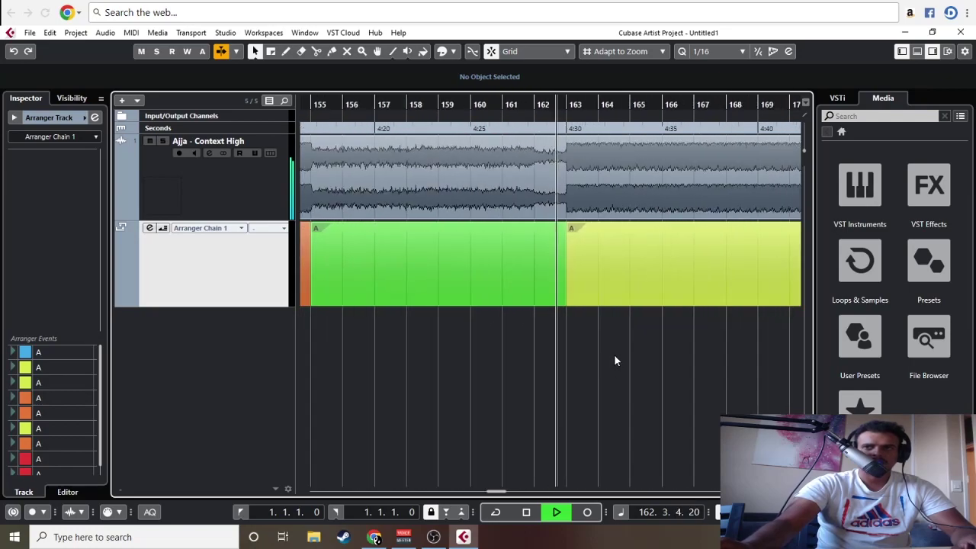
{"action": "key", "text": "g"}
{"action": "key", "text": "g"}
{"action": "key", "text": "g"}
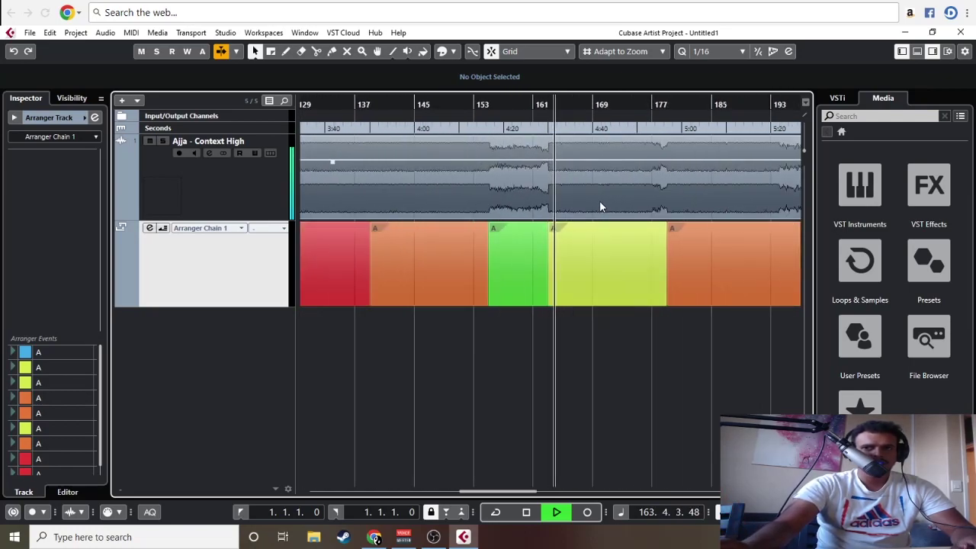
- Stop playback and set the cursor at bar 163, on the boundary between the green and yellow sections
{"action": "key", "text": "space"}
{"action": "left_click", "coordinate": [539, 120]}
{"action": "scroll", "coordinate": [690, 357], "scroll_direction": "right", "scroll_amount": 2}
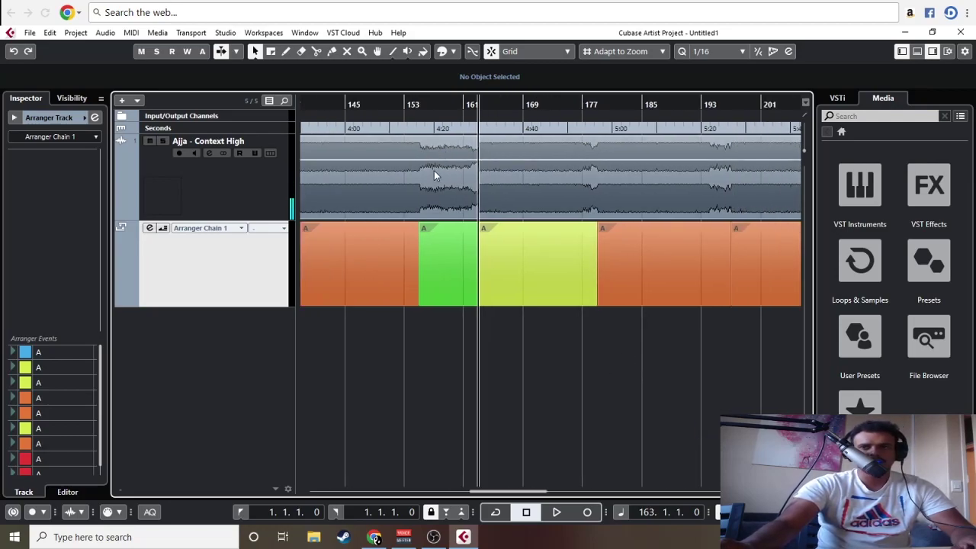
{"action": "key", "text": "h"}
{"action": "key", "text": "h"}
{"action": "left_click", "coordinate": [582, 110]}
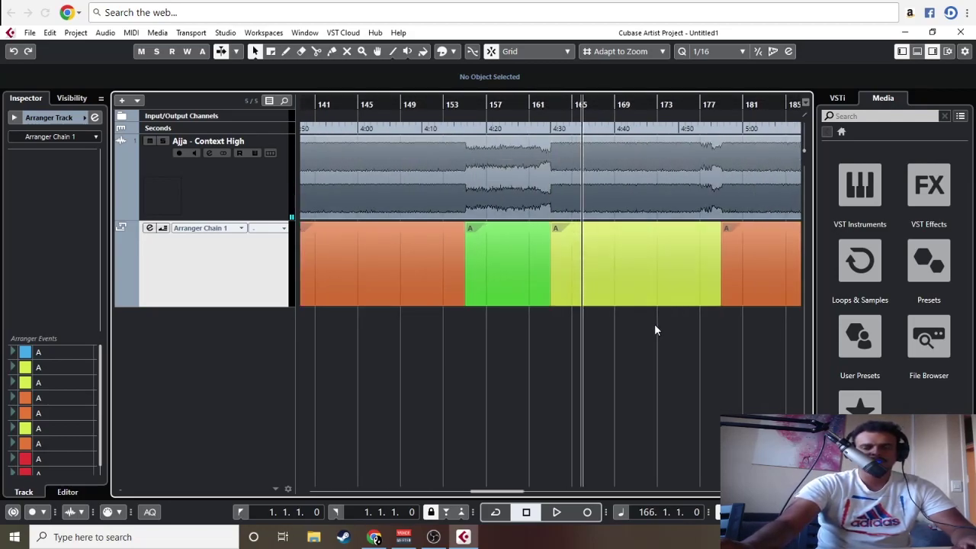
{"action": "scroll", "coordinate": [546, 297], "scroll_direction": "right", "scroll_amount": 2}
{"action": "left_click", "coordinate": [447, 109]}
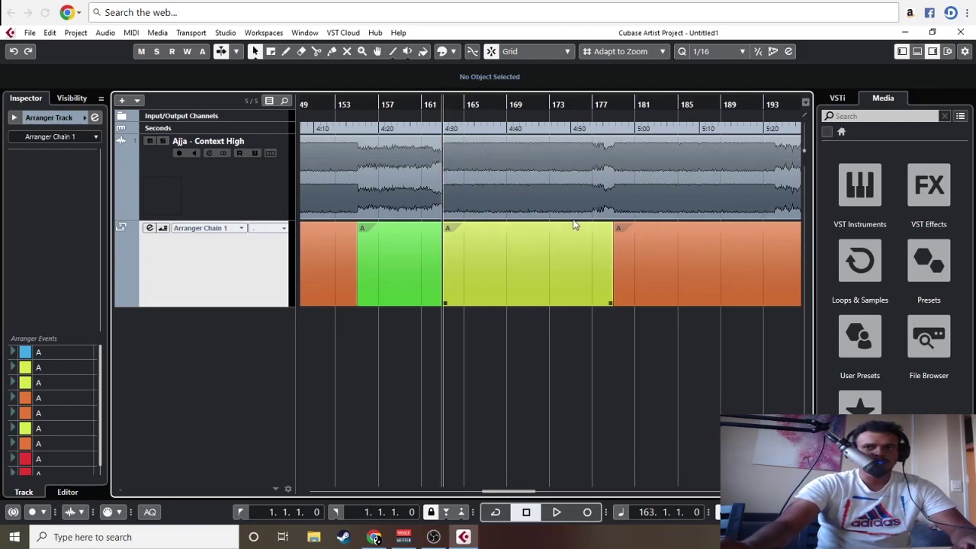
{"action": "scroll", "coordinate": [660, 200], "scroll_direction": "down", "scroll_amount": 4}
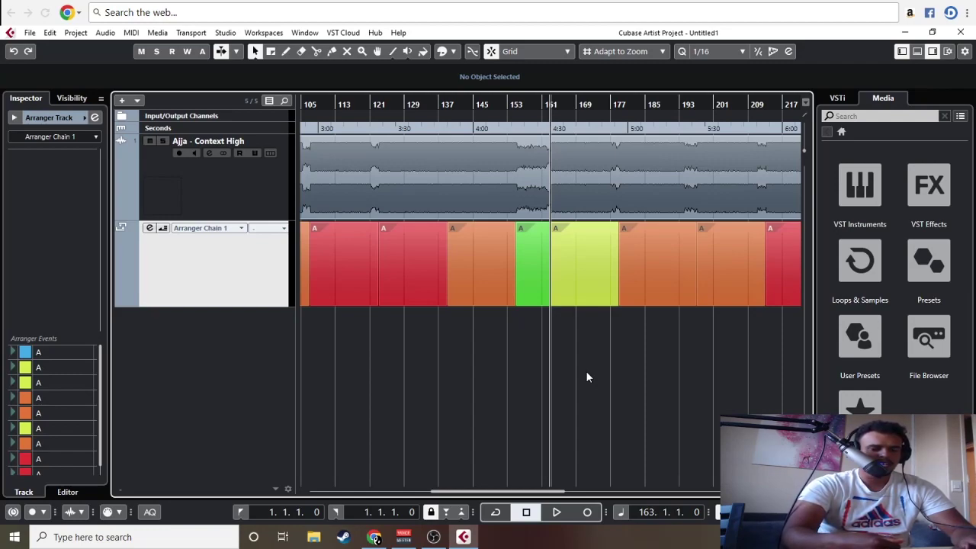
{"action": "key", "text": "h"}
{"action": "key", "text": "h"}
{"action": "key", "text": "h"}
{"action": "key", "text": "h"}
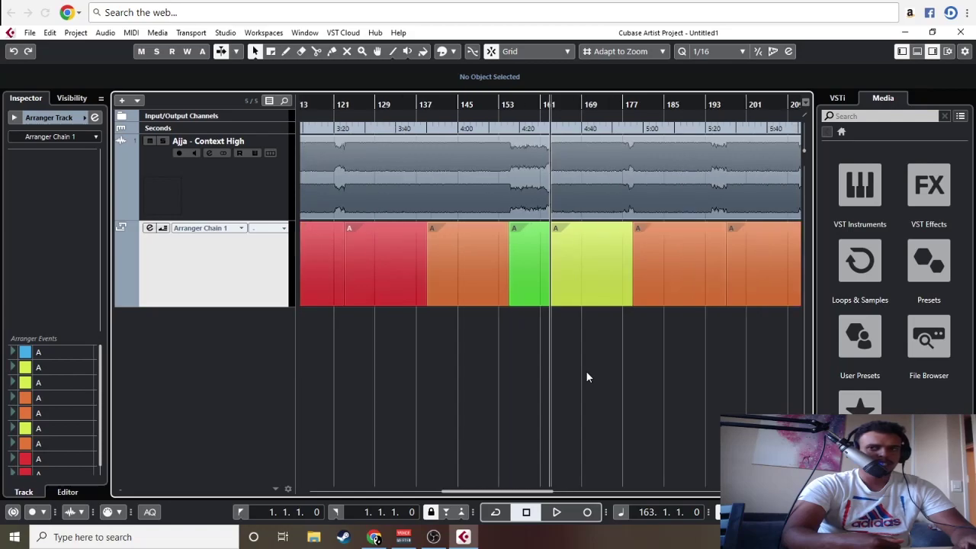
{"action": "key", "text": "h"}
{"action": "key", "text": "h"}
{"action": "key", "text": "g"}
{"action": "key", "text": "g"}
{"action": "key", "text": "g"}
{"action": "key", "text": "g"}
{"action": "key", "text": "g"}
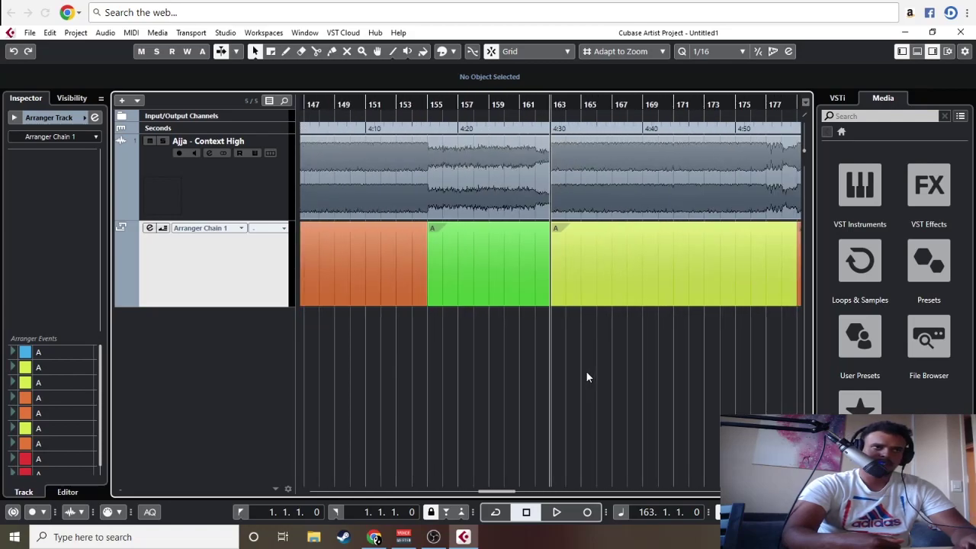
{"action": "key", "text": "g"}
{"action": "key", "text": "g"}
{"action": "key", "text": "h"}
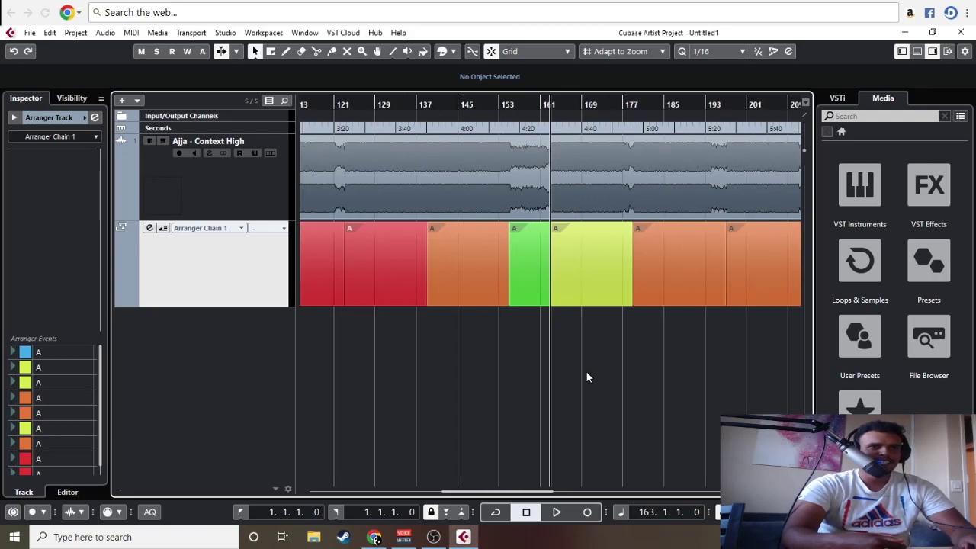
{"action": "key", "text": "h"}
{"action": "key", "text": "h"}
{"action": "key", "text": "h"}
{"action": "key", "text": "h"}
{"action": "key", "text": "h"}
{"action": "key", "text": "g"}
{"action": "key", "text": "g"}
{"action": "key", "text": "g"}
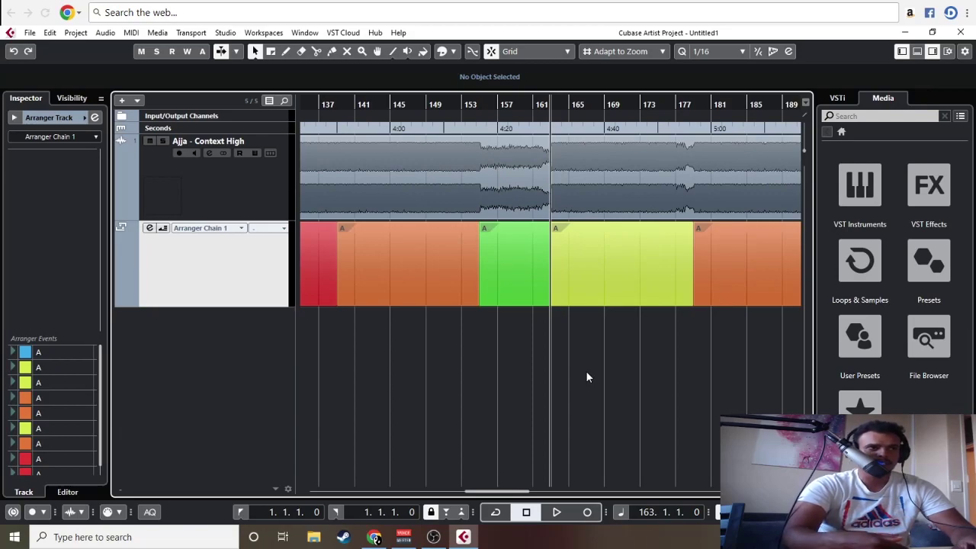
{"action": "key", "text": "h"}
{"action": "key", "text": "h"}
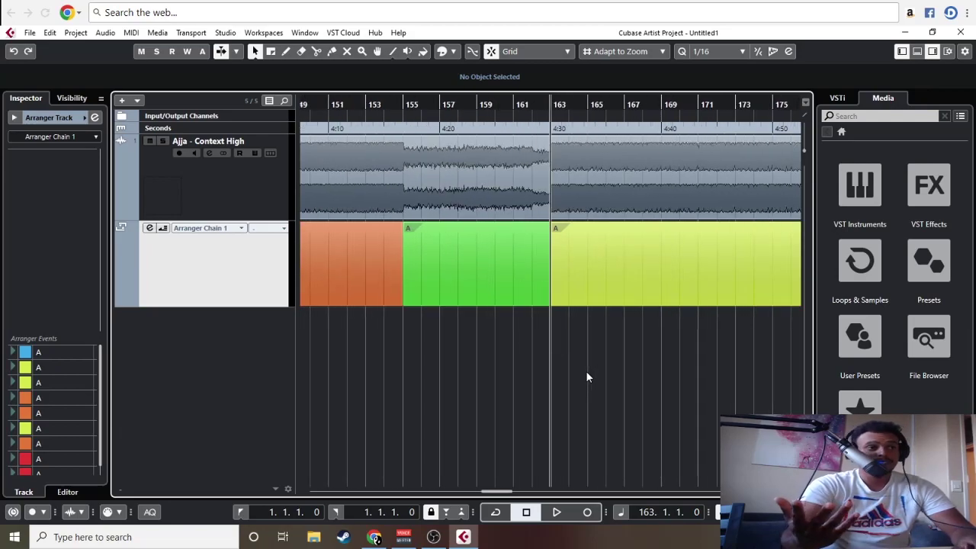
{"action": "key", "text": "g"}
{"action": "key", "text": "g"}
{"action": "key", "text": "g"}
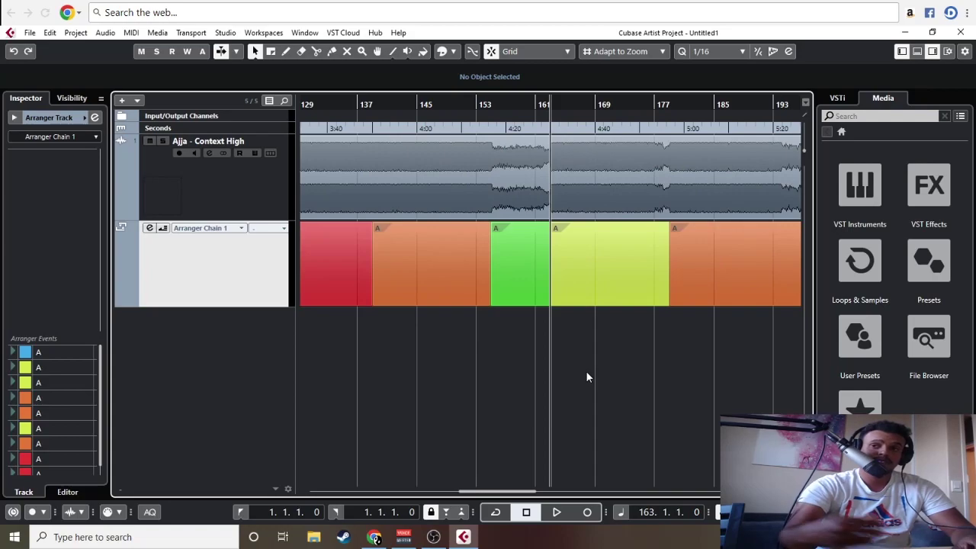
- Play the transition from the green to the yellow section starting at bar 162, and stop shortly after bar 163
{"action": "left_click_drag", "start_coordinate": [540, 104], "coordinate": [608, 334]}
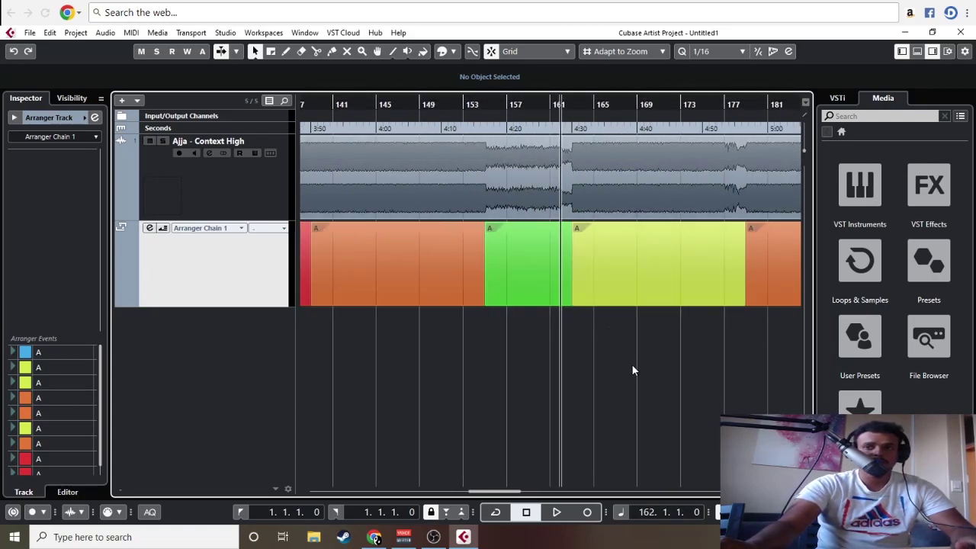
{"action": "key", "text": "space"}
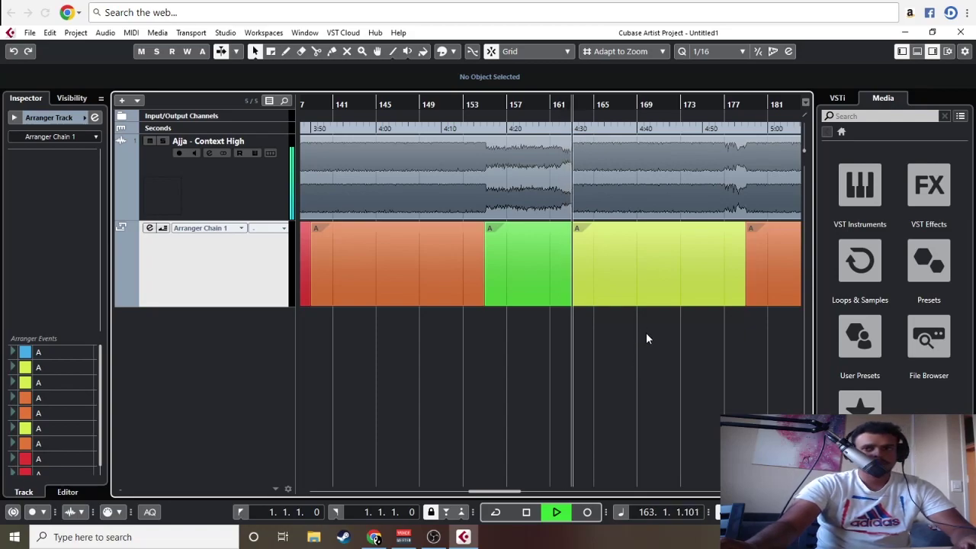
{"action": "scroll", "coordinate": [528, 350], "scroll_direction": "right", "scroll_amount": 2}
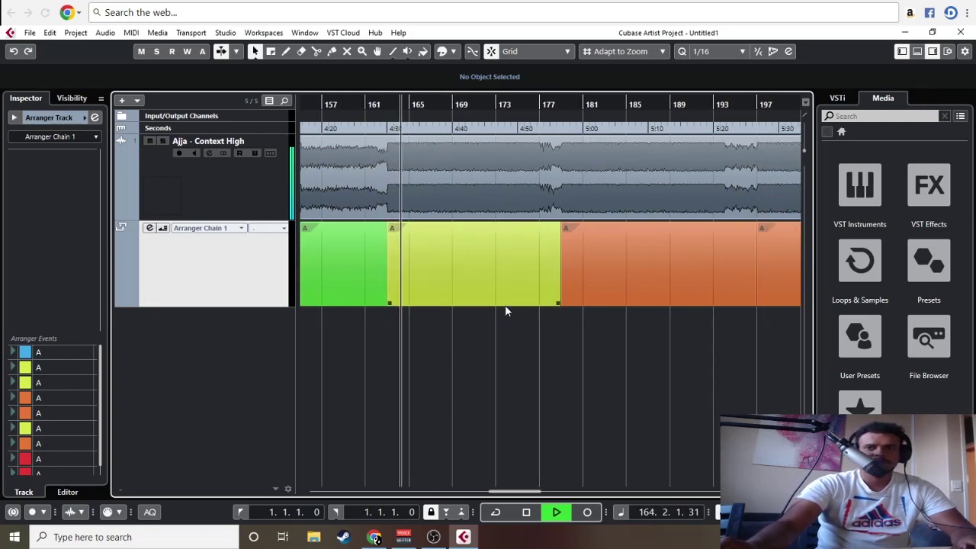
{"action": "key", "text": "space"}
- Play the yellow section from bar 163, skip to about bars 173 and 177, and follow playback into the orange section
{"action": "left_click", "coordinate": [385, 102]}
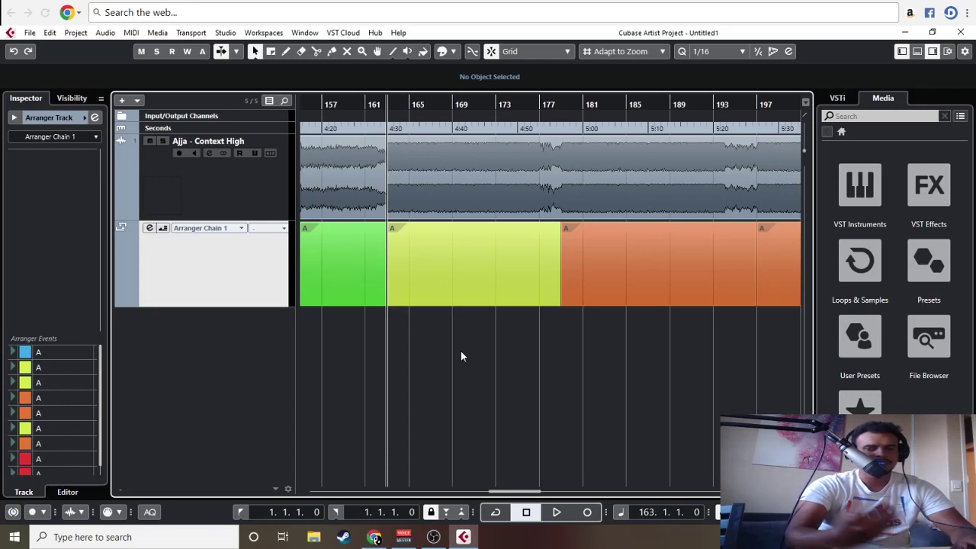
{"action": "key", "text": "space"}
{"action": "left_click", "coordinate": [481, 288]}
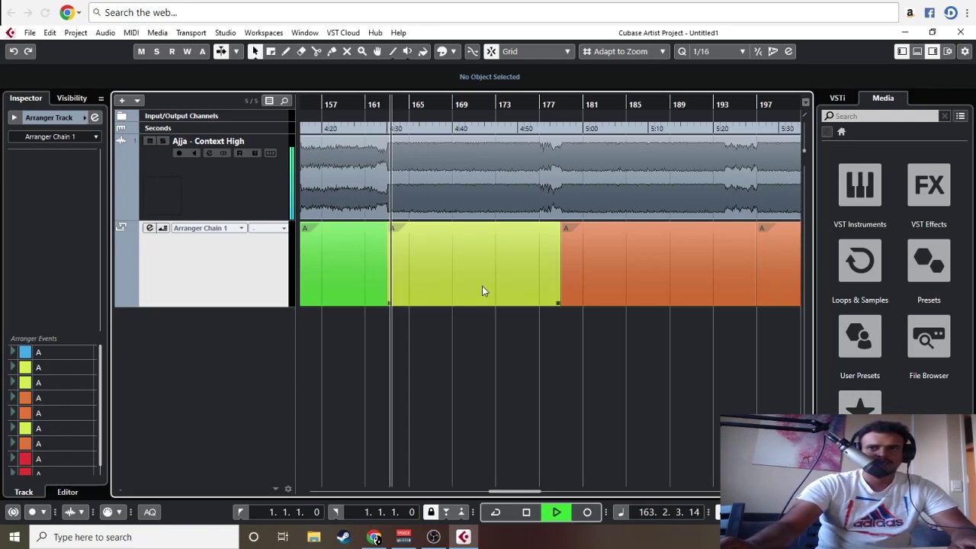
{"action": "left_click", "coordinate": [498, 109]}
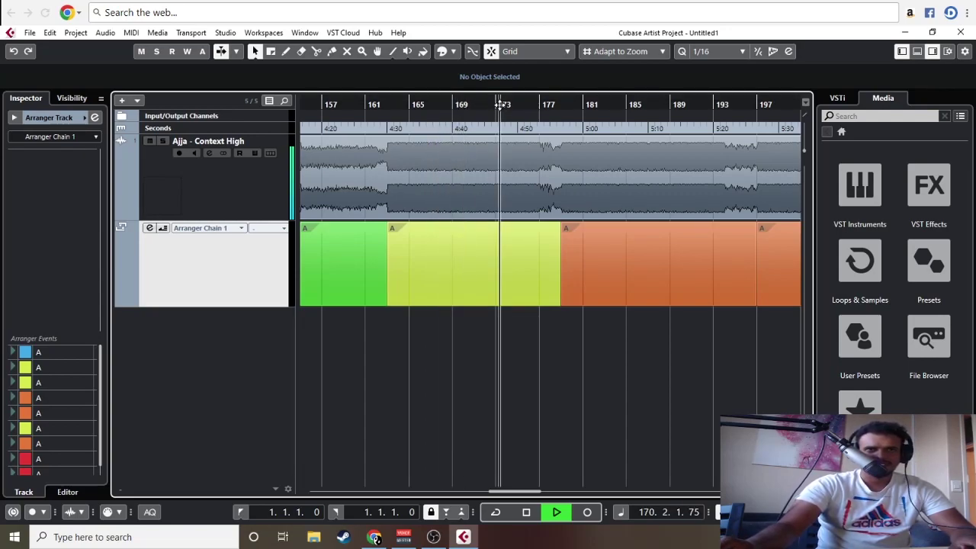
{"action": "left_click", "coordinate": [539, 109]}
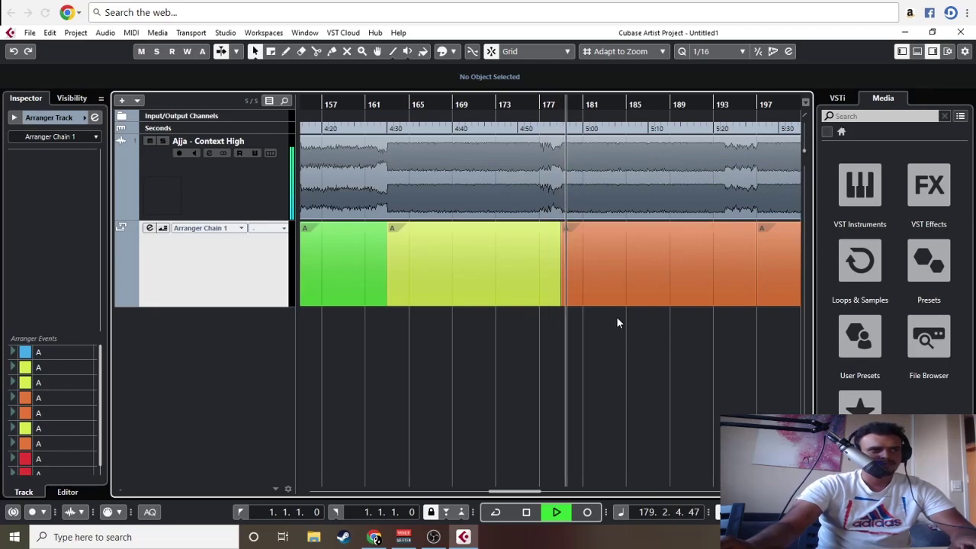
{"action": "key", "text": "g"}
{"action": "key", "text": "h"}
{"action": "key", "text": "h"}
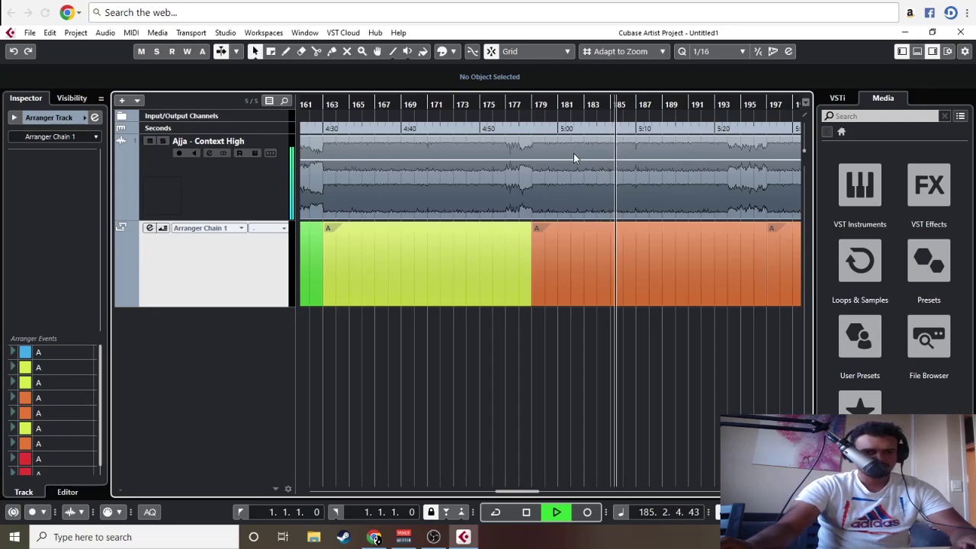
- Stop playback and move the cursor from the end of the yellow section back to its start around bar 163
{"action": "key", "text": "g"}
{"action": "key", "text": "space"}
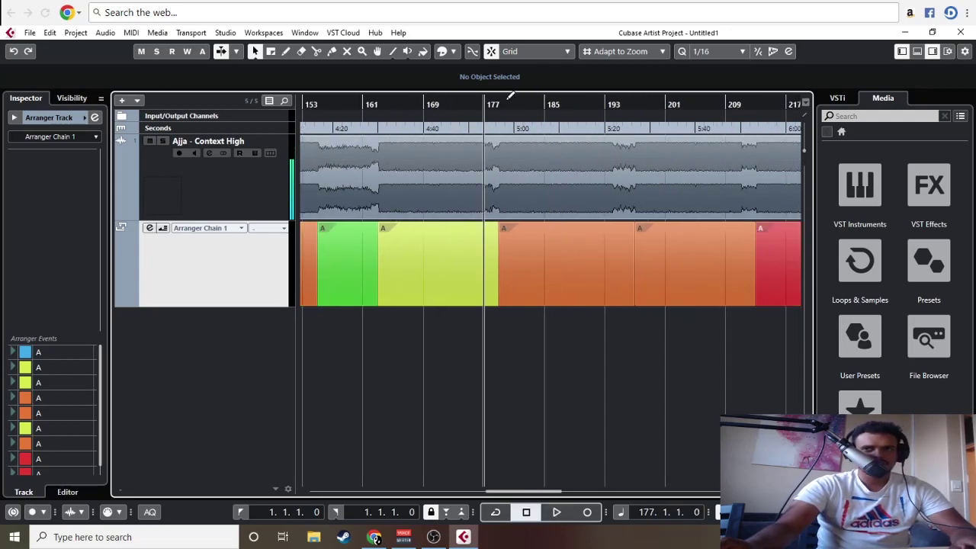
{"action": "left_click", "coordinate": [506, 107]}
{"action": "key", "text": "h"}
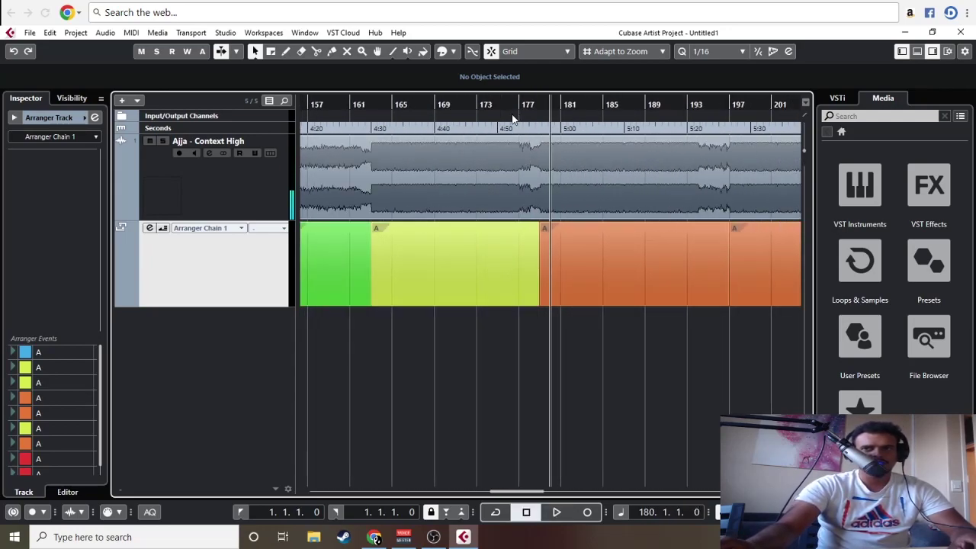
{"action": "left_click", "coordinate": [379, 105]}
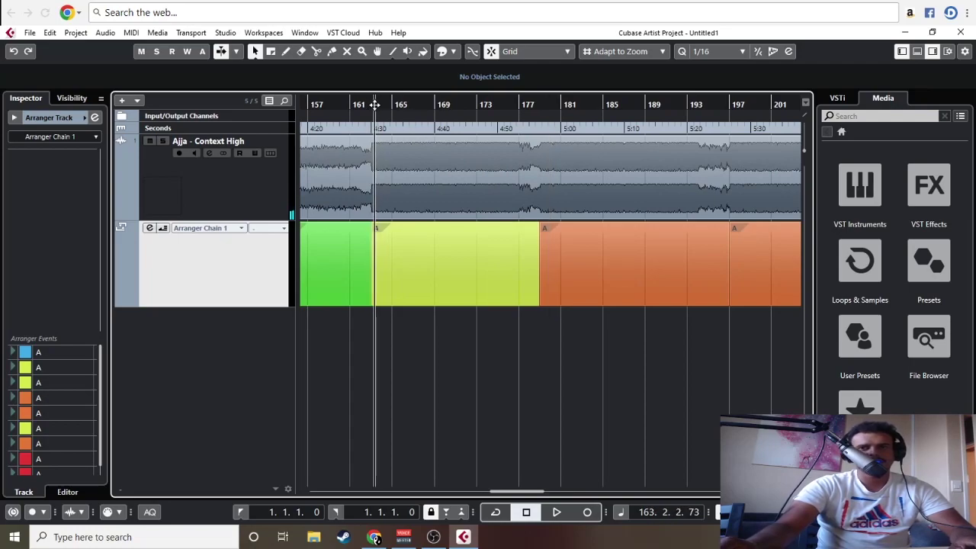
- Play the start of the yellow section at bar 163 briefly, stop, and set the cursor at bar 197
{"action": "key", "text": "space"}
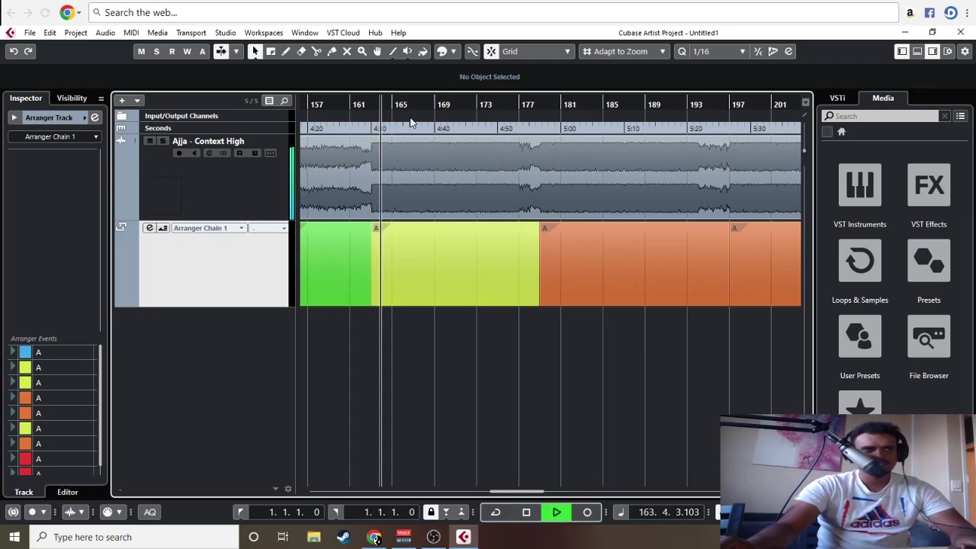
{"action": "key", "text": "space"}
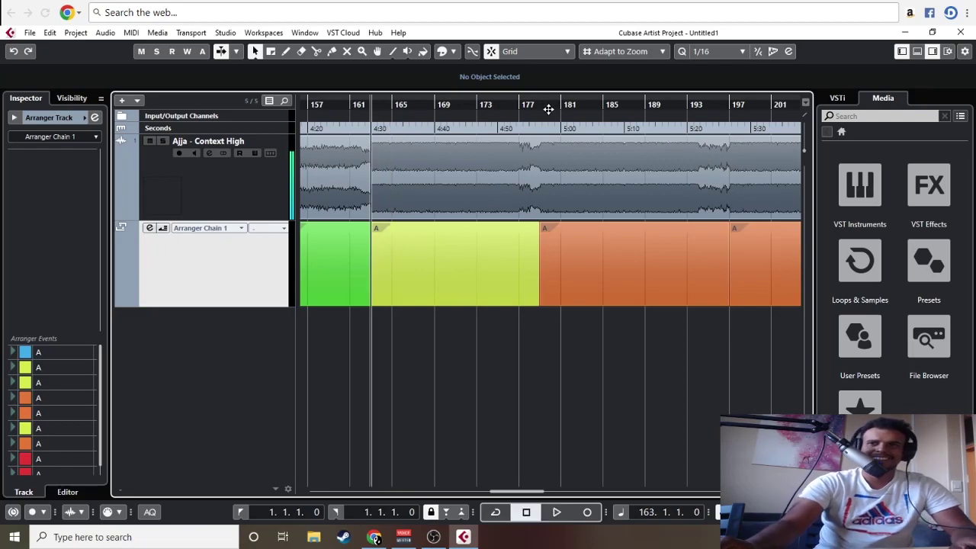
{"action": "key", "text": "g"}
{"action": "left_click", "coordinate": [708, 104]}
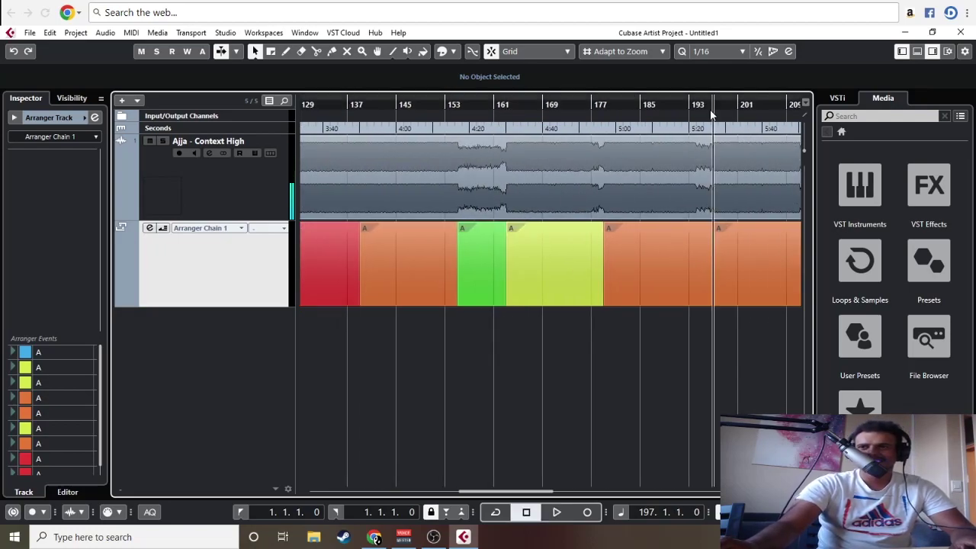
- Play the second orange section after the green breakdown from its start at bar 197
{"action": "key", "text": "space"}
{"action": "key", "text": "h"}
{"action": "key", "text": "h"}
{"action": "key", "text": "h"}
{"action": "key", "text": "h"}
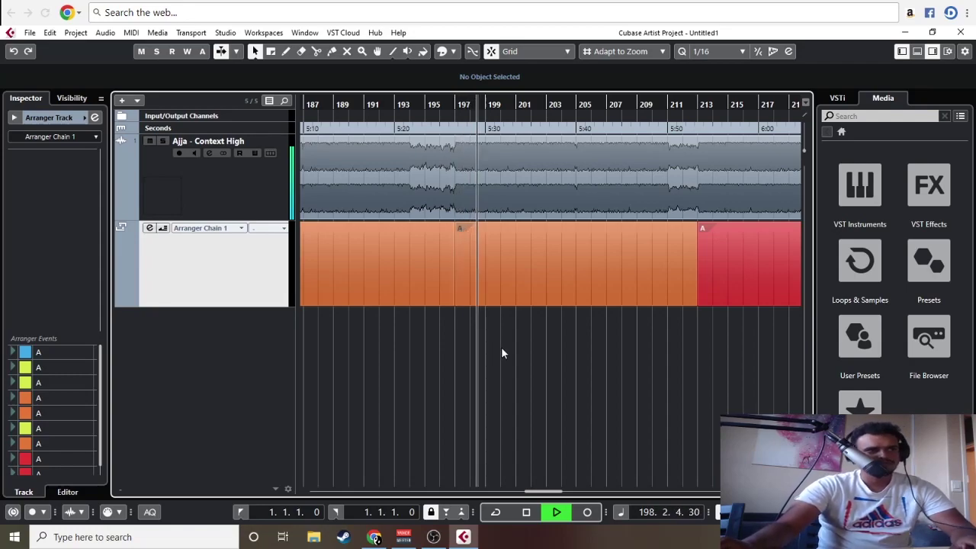
{"action": "key", "text": "g"}
{"action": "key", "text": "g"}
{"action": "key", "text": "g"}
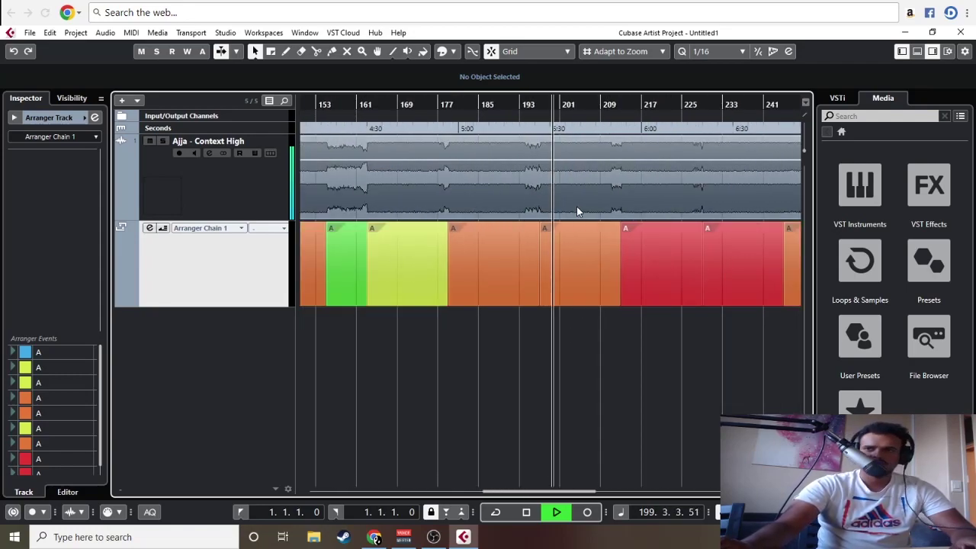
{"action": "key", "text": "g"}
- Skip playback to bar 211 and listen through the transition from orange into the red section at bar 213
{"action": "left_click", "coordinate": [595, 107]}
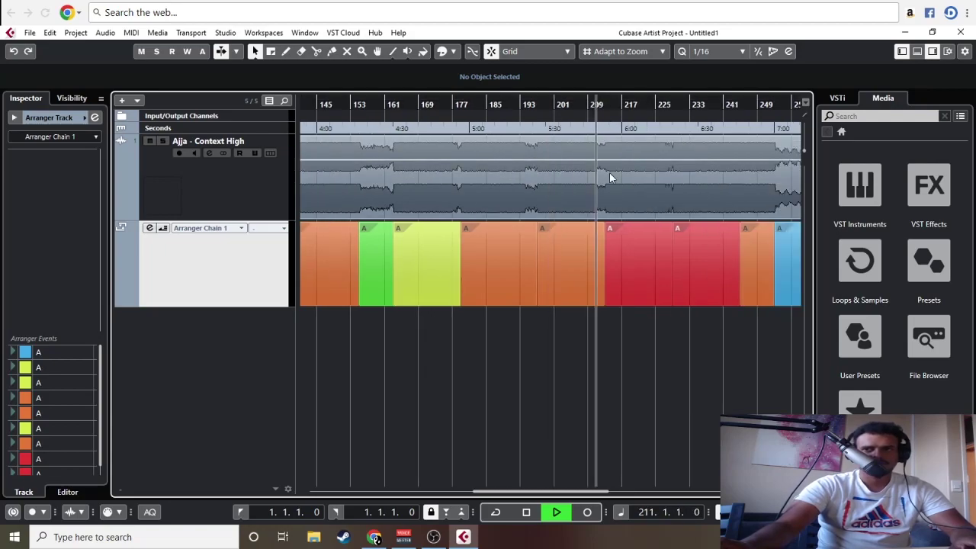
{"action": "key", "text": "h"}
{"action": "key", "text": "h"}
{"action": "key", "text": "h"}
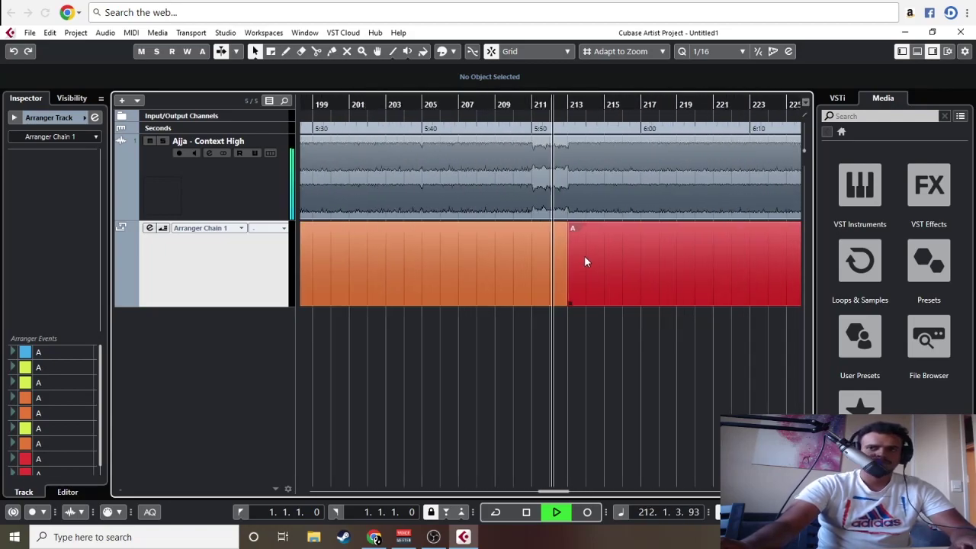
{"action": "key", "text": "h"}
{"action": "key", "text": "h"}
{"action": "key", "text": "g"}
{"action": "key", "text": "g"}
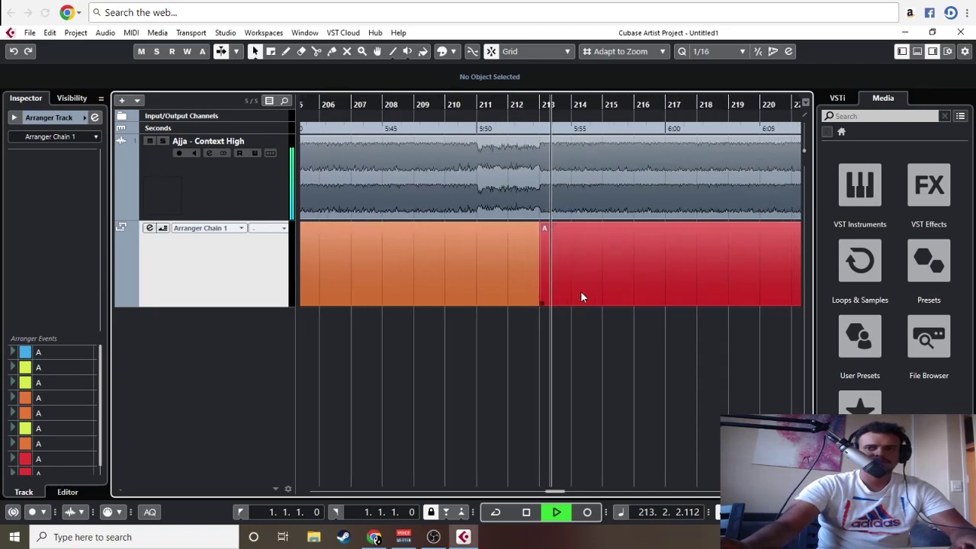
{"action": "key", "text": "g"}
{"action": "key", "text": "g"}
{"action": "key", "text": "g"}
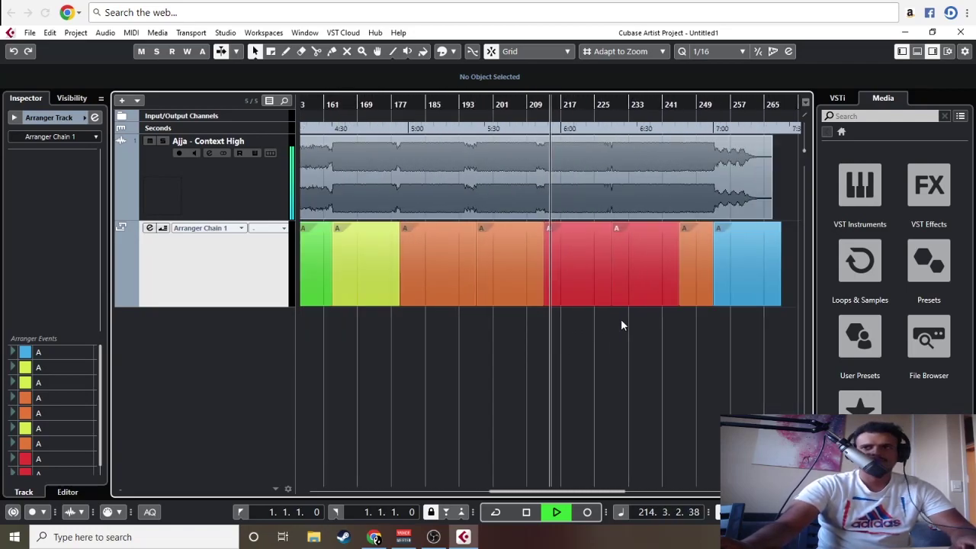
- Play the transition from the last orange section into the final blue section, skip to bar 259, and stop playback
{"action": "key", "text": "g"}
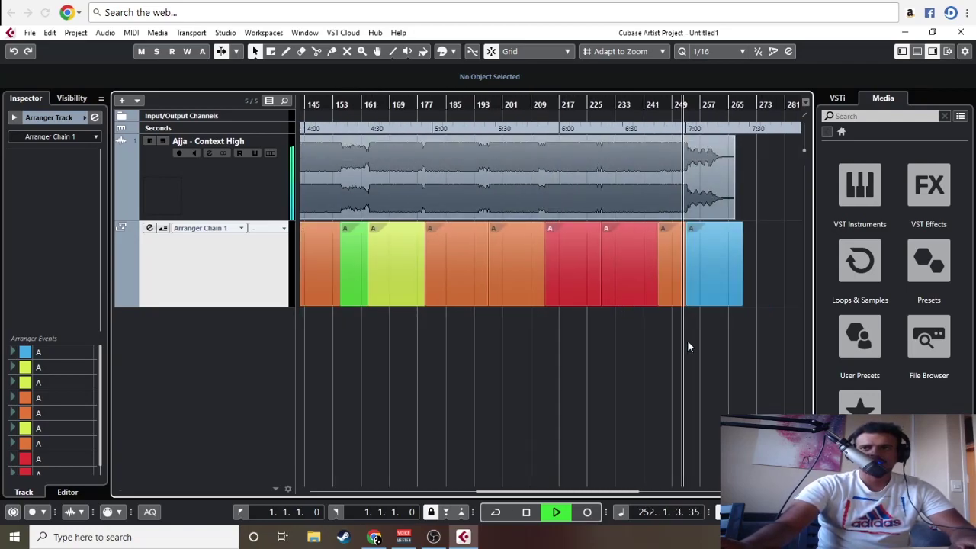
{"action": "key", "text": "h"}
{"action": "key", "text": "h"}
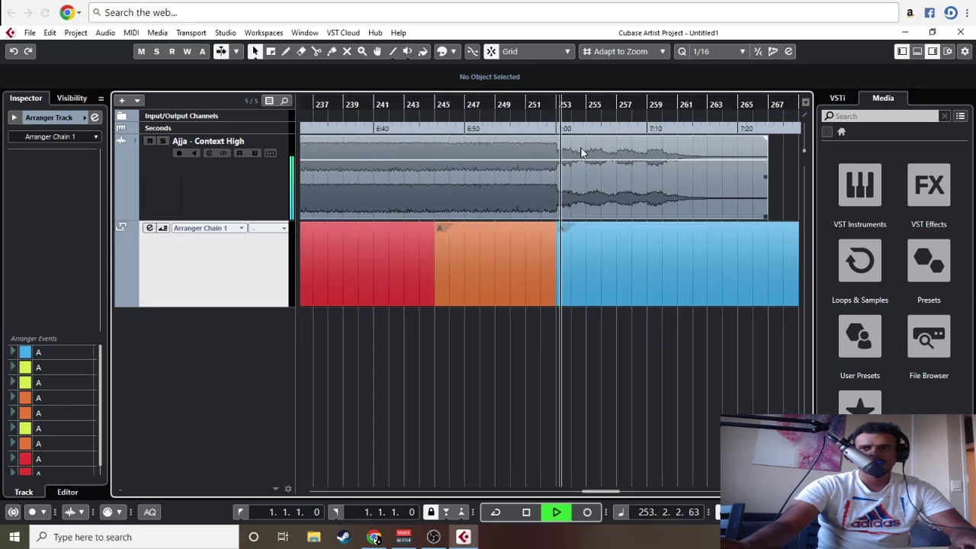
{"action": "left_click", "coordinate": [625, 102]}
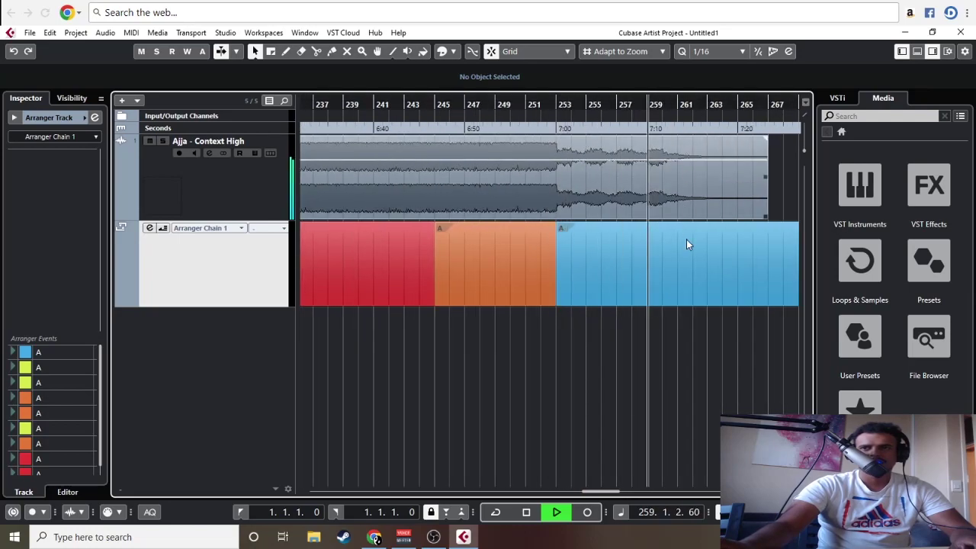
{"action": "key", "text": "g"}
{"action": "key", "text": "g"}
{"action": "key", "text": "g"}
{"action": "key", "text": "g"}
{"action": "key", "text": "g"}
{"action": "key", "text": "g"}
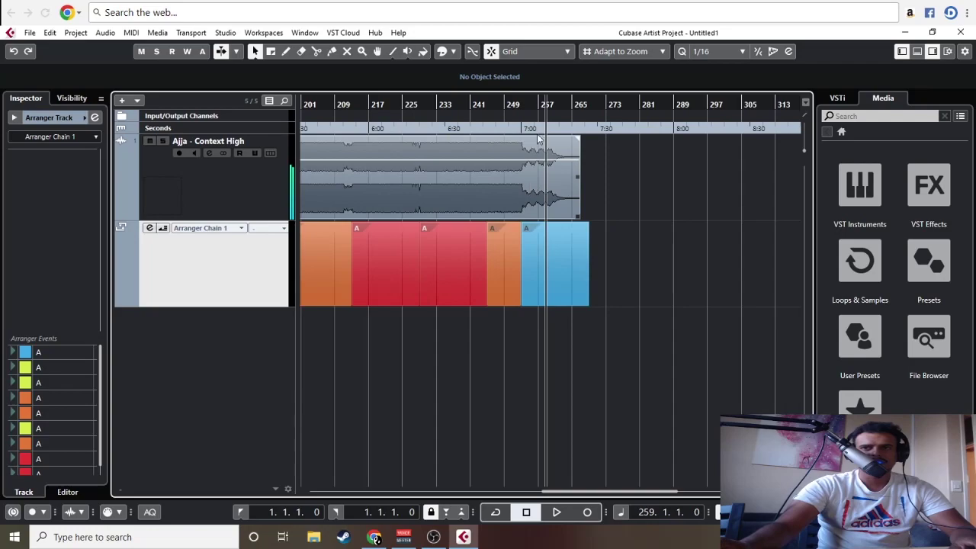
{"action": "key", "text": "space"}
- Set the cursor at bar 253, on the boundary between the last orange section and the final blue section
{"action": "key", "text": "g"}
{"action": "key", "text": "g"}
{"action": "key", "text": "g"}
{"action": "key", "text": "h"}
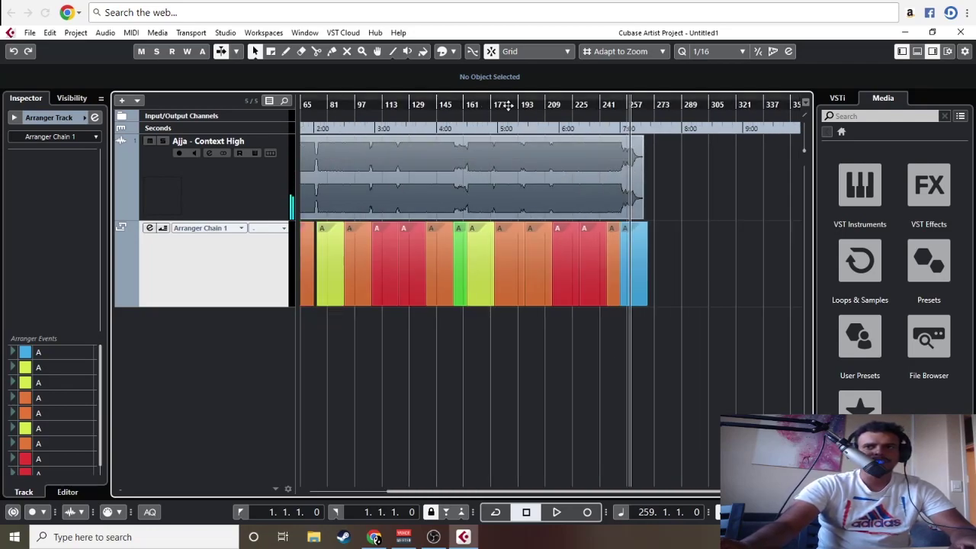
{"action": "key", "text": "g"}
{"action": "key", "text": "g"}
{"action": "key", "text": "h"}
{"action": "key", "text": "h"}
{"action": "key", "text": "h"}
{"action": "key", "text": "h"}
{"action": "key", "text": "h"}
{"action": "key", "text": "b"}
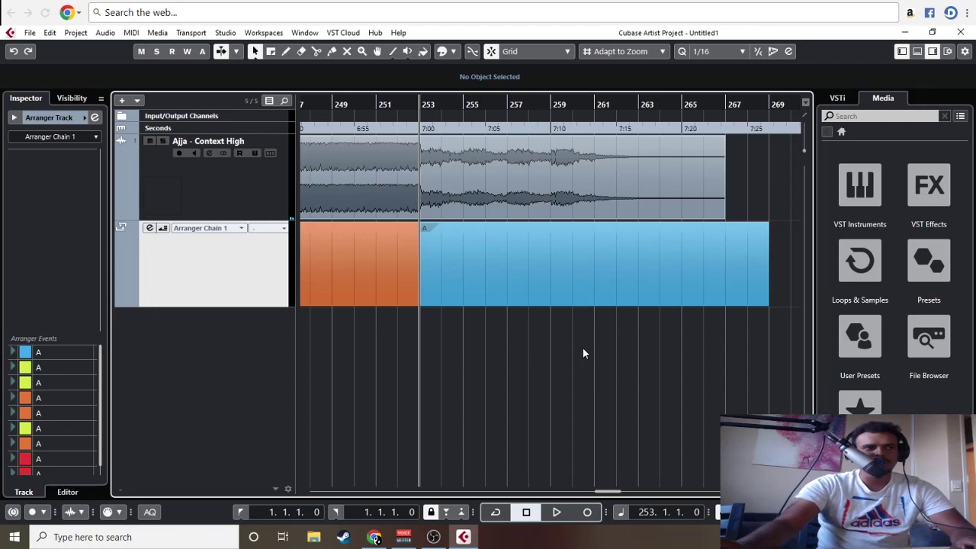
- Select the reference track's audio clip and examine its outro waveform from bar 253 onward
{"action": "left_click", "coordinate": [573, 203]}
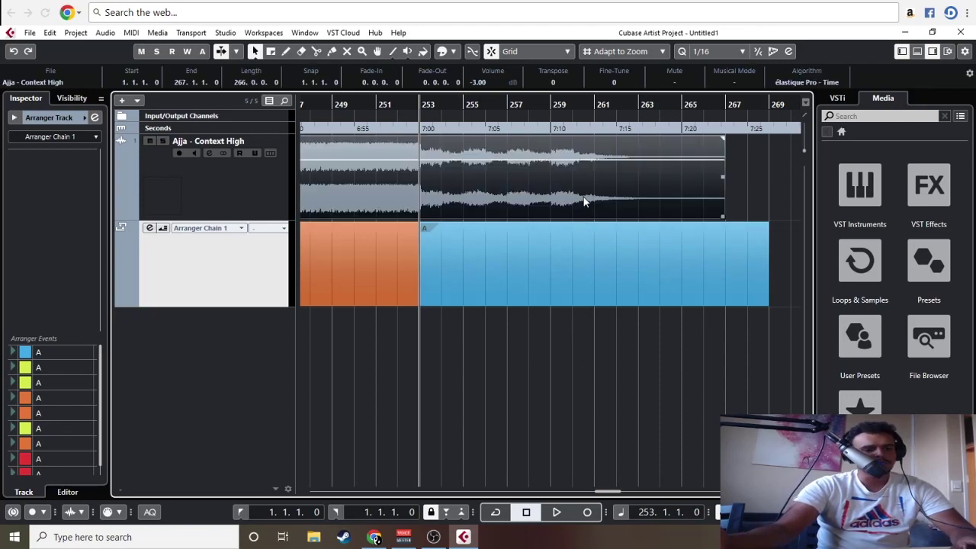
{"action": "key", "text": "g"}
{"action": "key", "text": "g"}
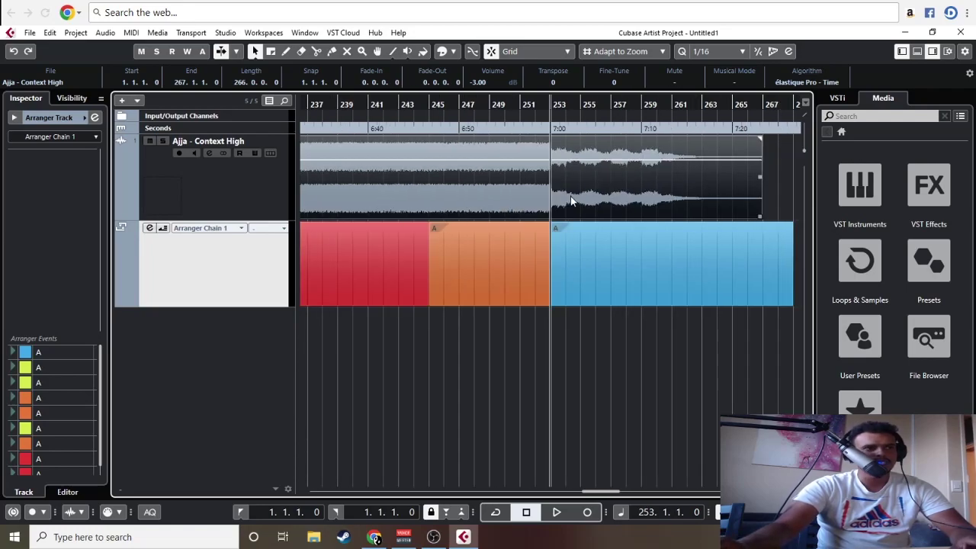
{"action": "key", "text": "h"}
{"action": "key", "text": "h"}
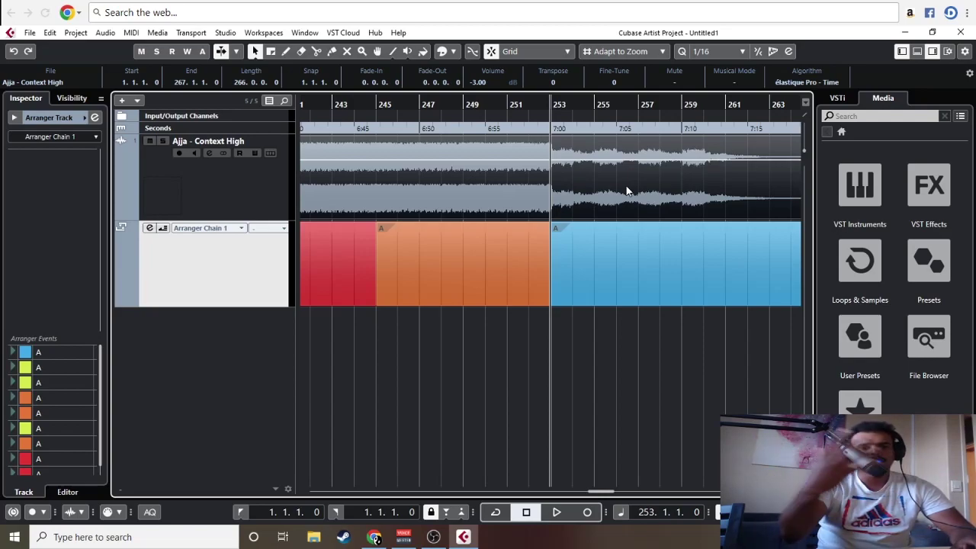
{"action": "key", "text": "g"}
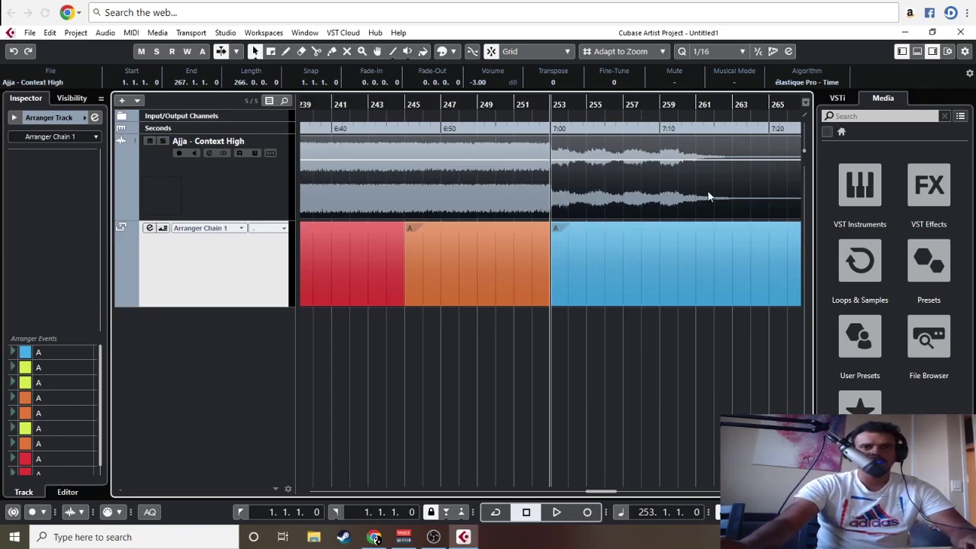
- Clear the audio clip selection and move the cursor to bar 159 in the green section, with the whole arrangement in view
{"action": "key", "text": "g"}
{"action": "key", "text": "g"}
{"action": "key", "text": "g"}
{"action": "key", "text": "g"}
{"action": "key", "text": "g"}
{"action": "left_click", "coordinate": [699, 257]}
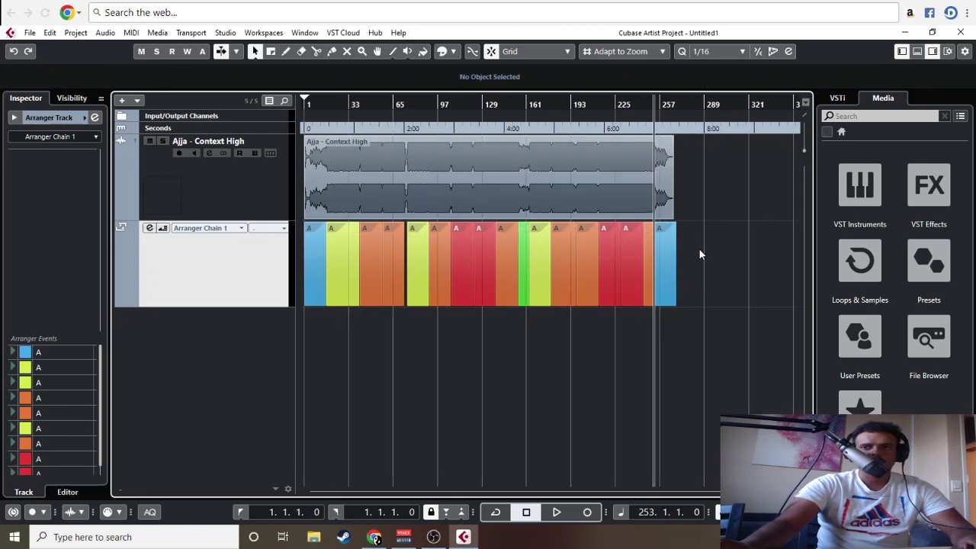
{"action": "left_click_drag", "start_coordinate": [533, 108], "coordinate": [551, 239]}
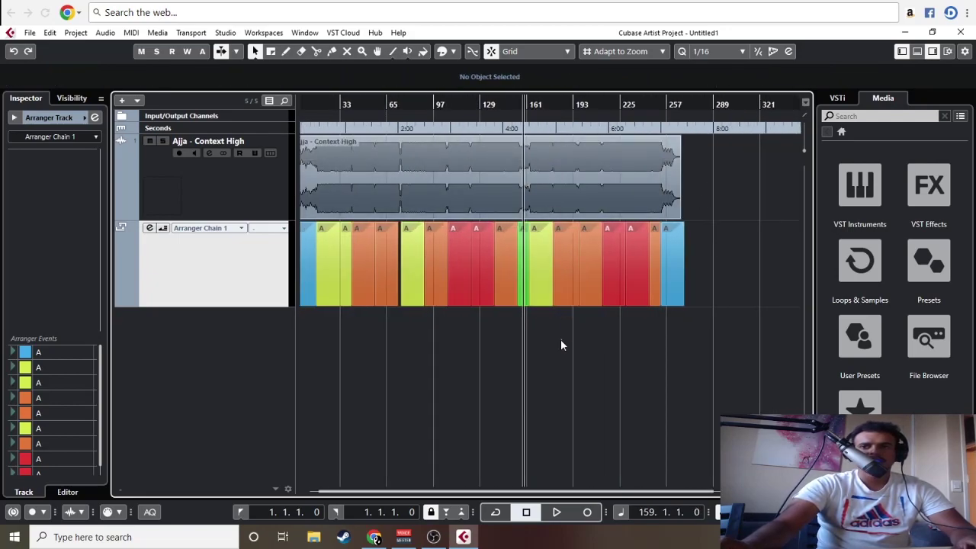
{"action": "left_click_drag", "start_coordinate": [561, 346], "coordinate": [559, 339]}
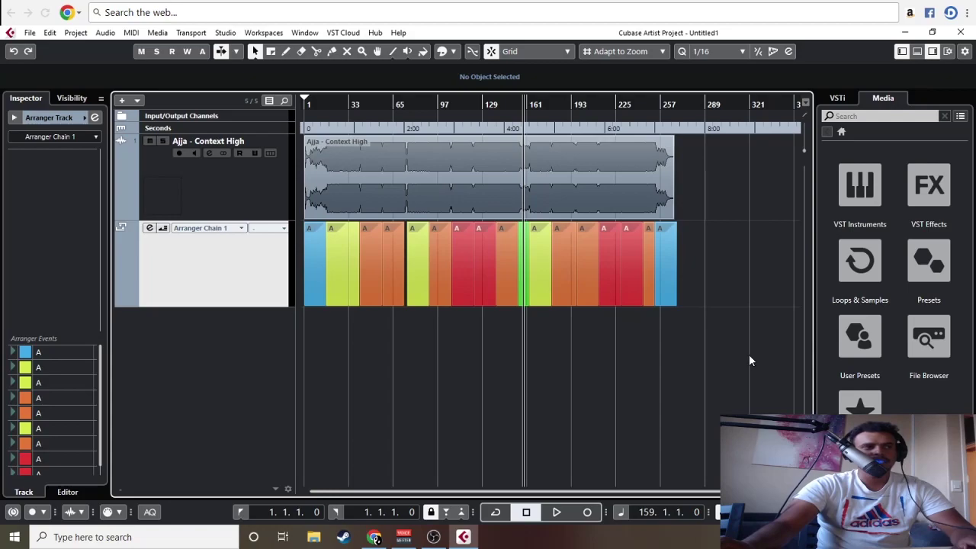
- Select the arranger sections from bar 33 up to the green section to point out the track's middle part, and clear the selection
{"action": "left_click_drag", "start_coordinate": [349, 321], "coordinate": [583, 295]}
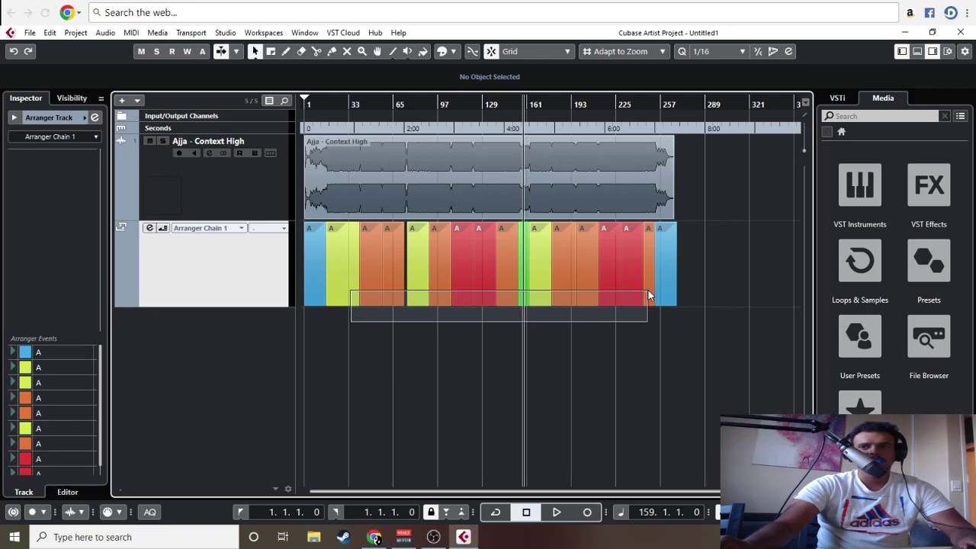
{"action": "left_click_drag", "start_coordinate": [648, 294], "coordinate": [519, 331]}
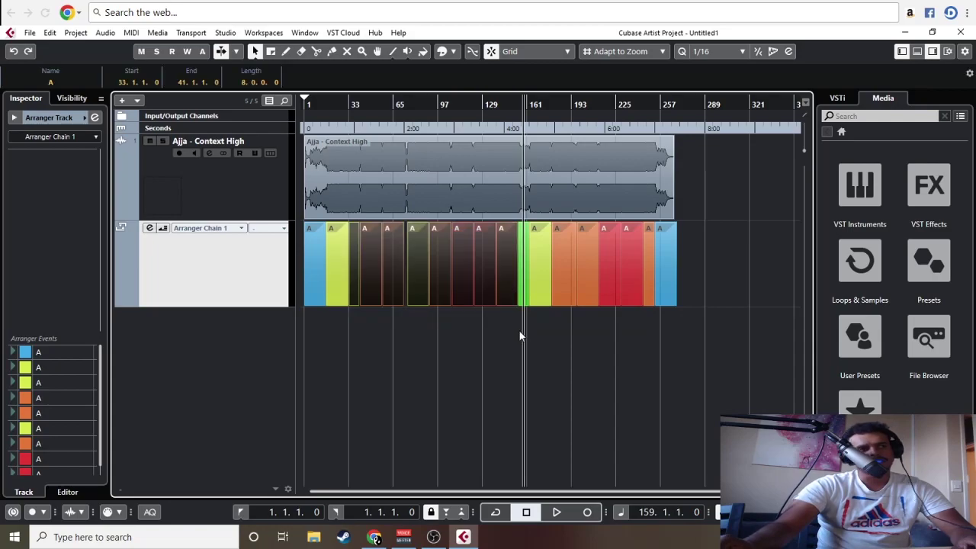
{"action": "left_click", "coordinate": [504, 339]}
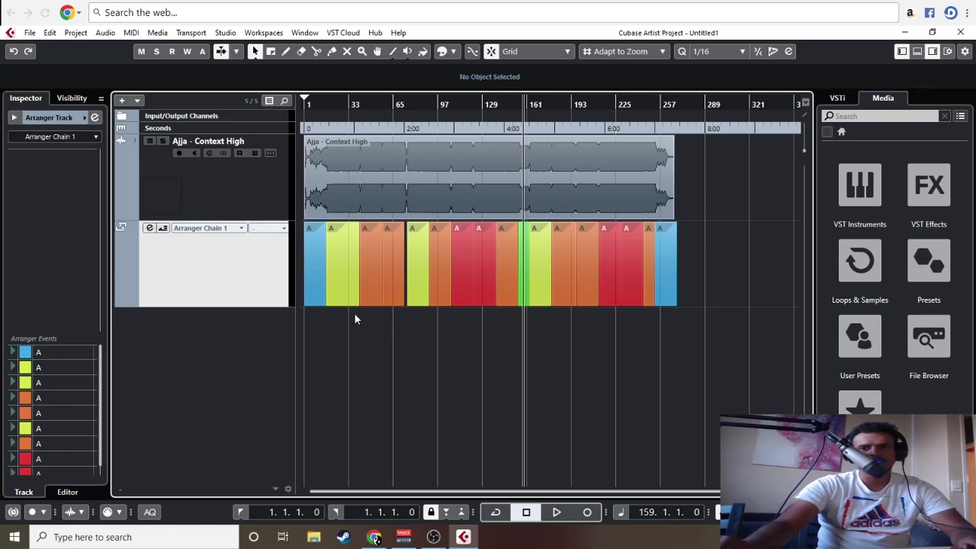
{"action": "left_click_drag", "start_coordinate": [380, 303], "coordinate": [550, 306]}
{"action": "left_click", "coordinate": [419, 319]}
{"action": "left_click", "coordinate": [432, 312]}
{"action": "left_click", "coordinate": [552, 308]}
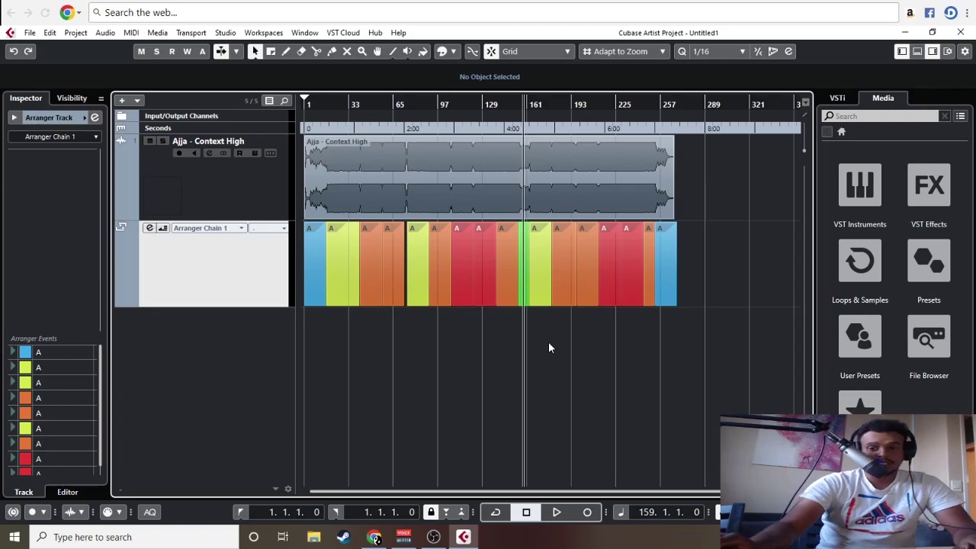
- Box-select across the whole arrangement from its end back to its start twice, clearing the selection each time
{"action": "left_click_drag", "start_coordinate": [737, 214], "coordinate": [300, 303]}
{"action": "left_click", "coordinate": [681, 386]}
{"action": "left_click_drag", "start_coordinate": [740, 175], "coordinate": [259, 313]}
{"action": "left_click", "coordinate": [379, 392]}
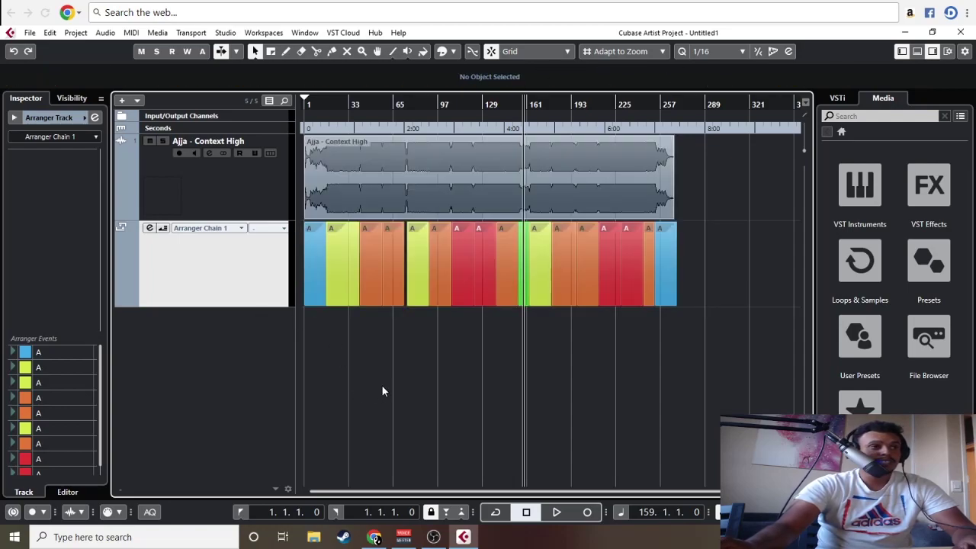